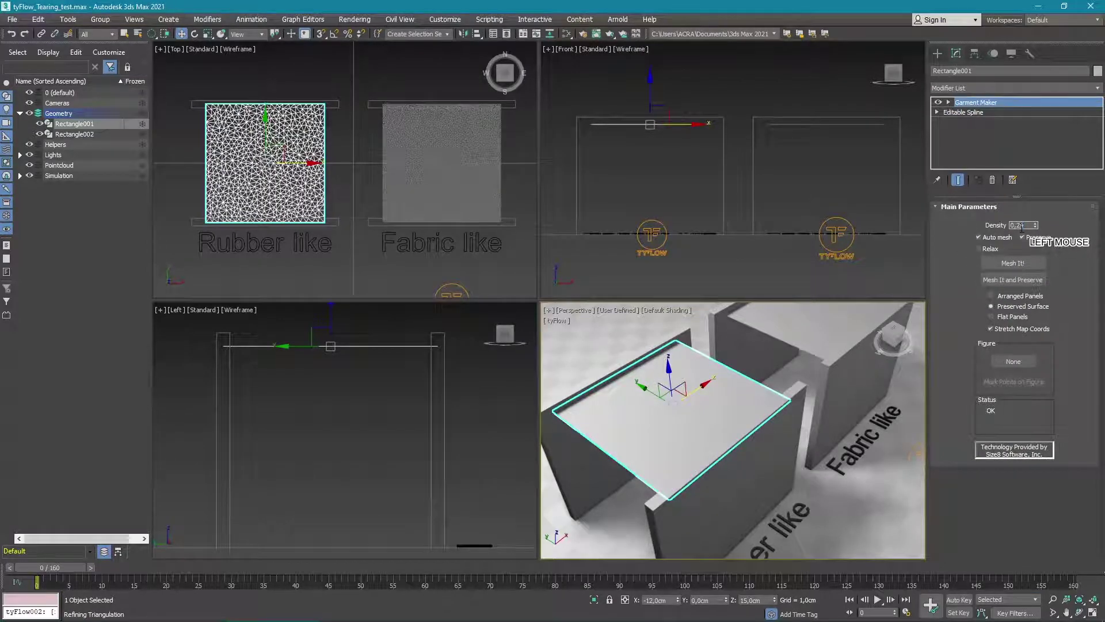
- Select the tyFlow object beside the "Rubber like" setup, set its time step to 1/4 Frame and expand its Particle Bind Solver settings
{"action": "left_click", "coordinate": [1013, 141]}
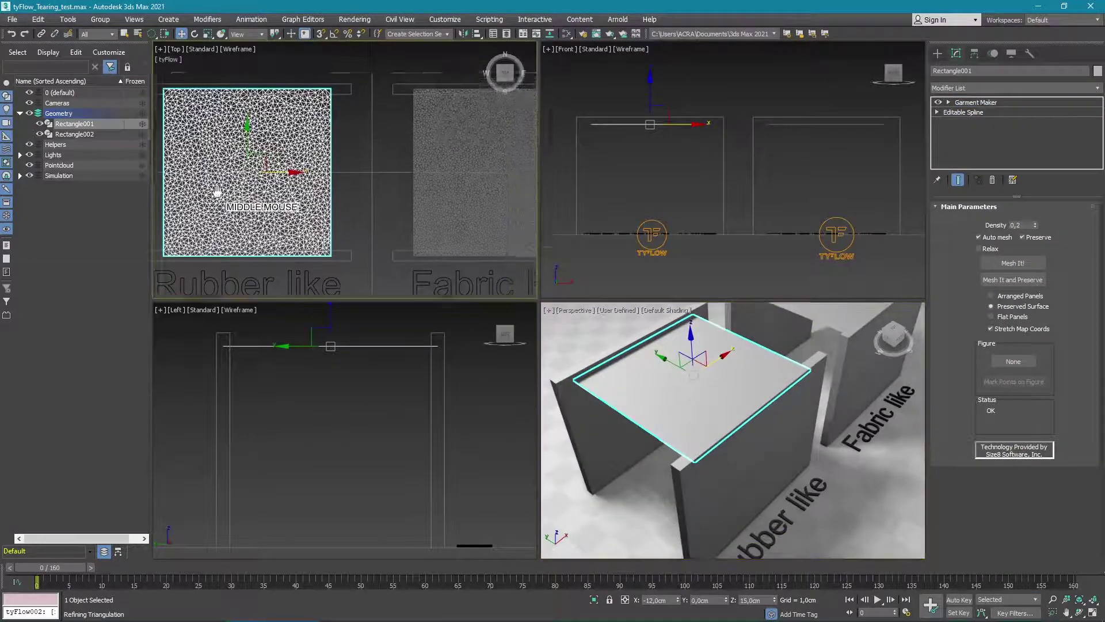
{"action": "key", "text": "ctrl+shift+z"}
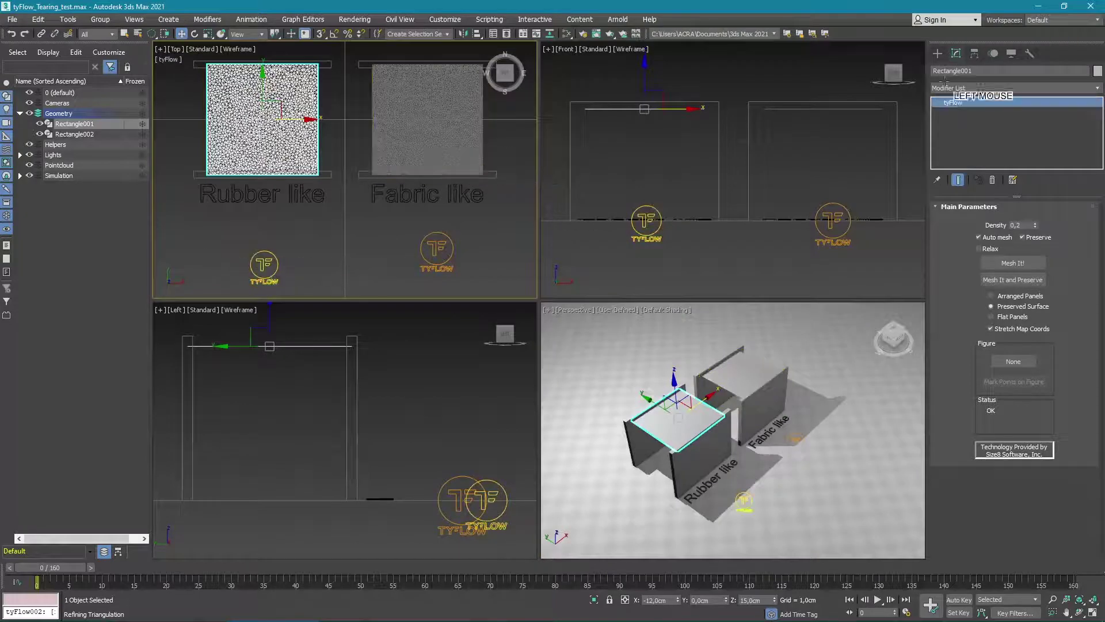
{"action": "left_click", "coordinate": [263, 264]}
{"action": "left_click", "coordinate": [963, 257]}
{"action": "left_click", "coordinate": [1013, 357]}
{"action": "left_click", "coordinate": [997, 383]}
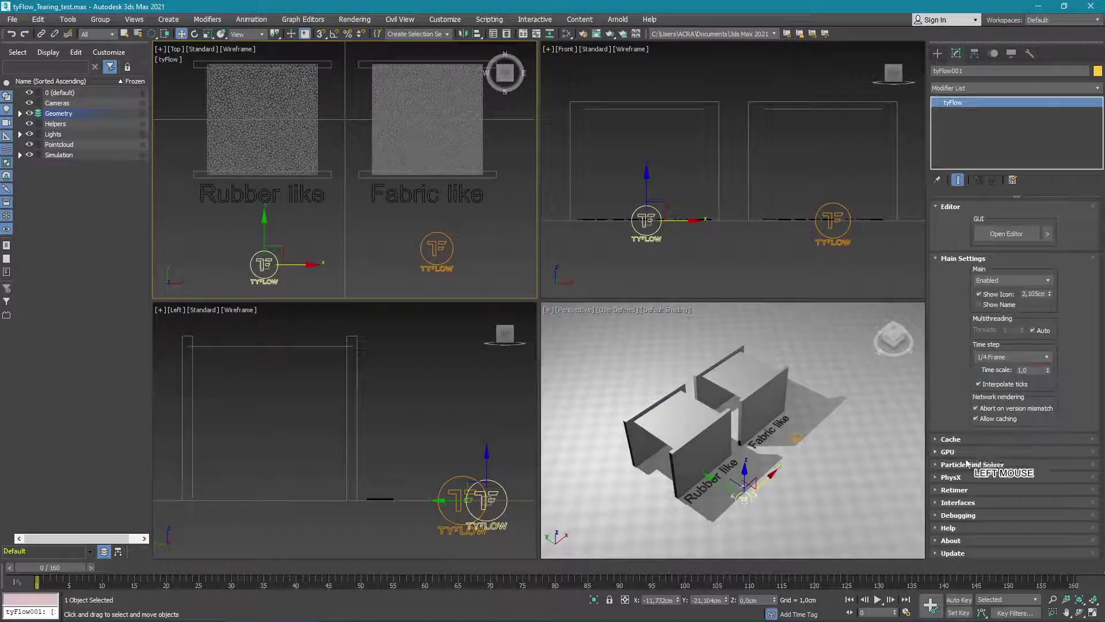
{"action": "left_click", "coordinate": [972, 464]}
{"action": "left_click", "coordinate": [1049, 231]}
{"action": "left_click", "coordinate": [1049, 232]}
{"action": "left_click", "coordinate": [1050, 232]}
{"action": "scroll", "coordinate": [1030, 236], "scroll_direction": "up", "scroll_amount": 5}
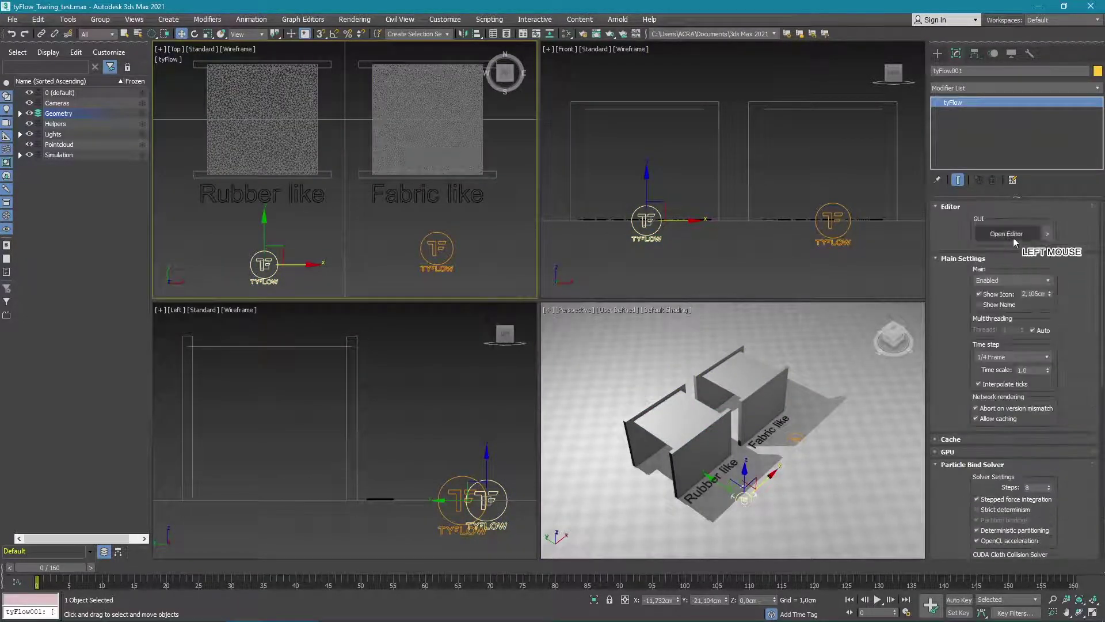
- Open the tyFlow editor with an enlarged operator list and create the first event with a Birth Objects operator
{"action": "left_click", "coordinate": [1008, 234]}
{"action": "left_click_drag", "start_coordinate": [684, 452], "coordinate": [539, 557]}
{"action": "left_click_drag", "start_coordinate": [269, 452], "coordinate": [287, 236]}
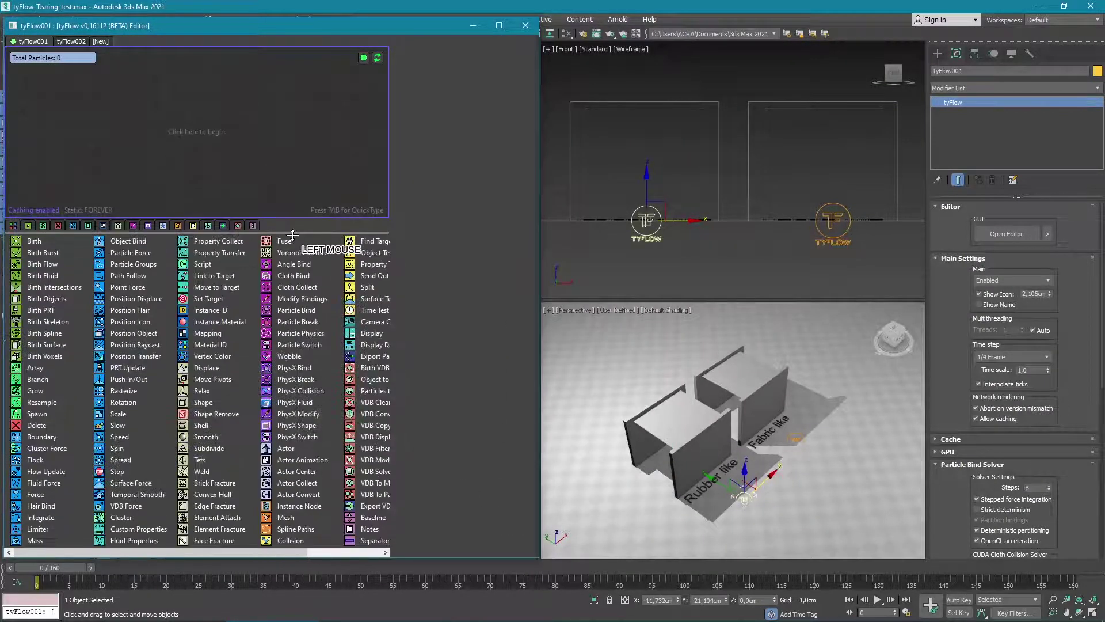
{"action": "left_click_drag", "start_coordinate": [46, 298], "coordinate": [180, 83]}
{"action": "left_click", "coordinate": [153, 173]}
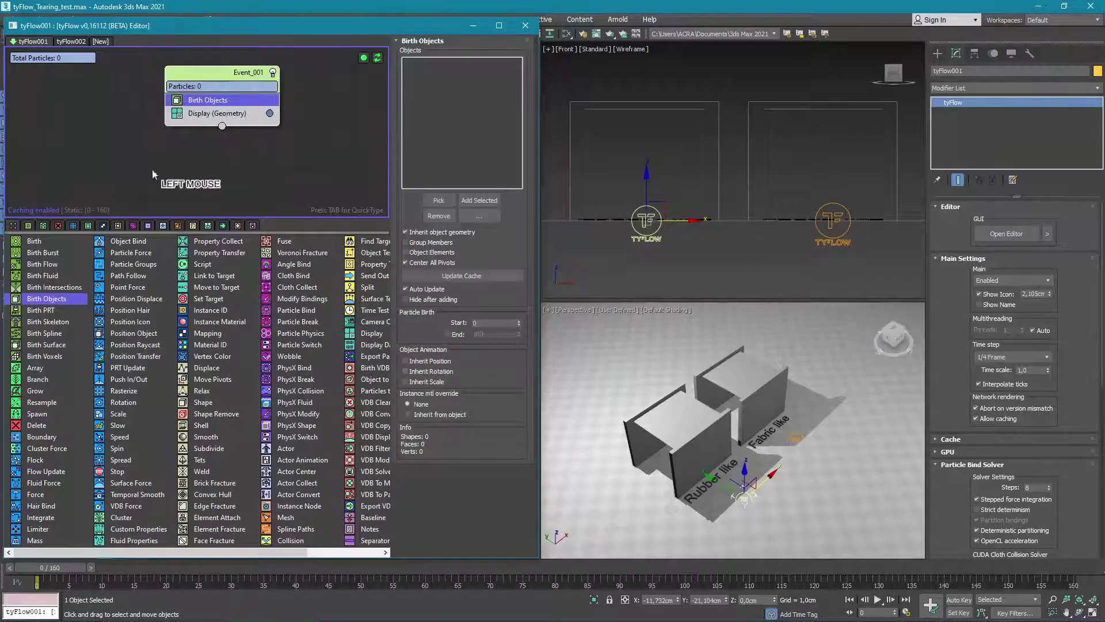
- Create a second event containing only an Object Bind operator, with its bind mode set to Lock to Surface
{"action": "left_click", "coordinate": [167, 235]}
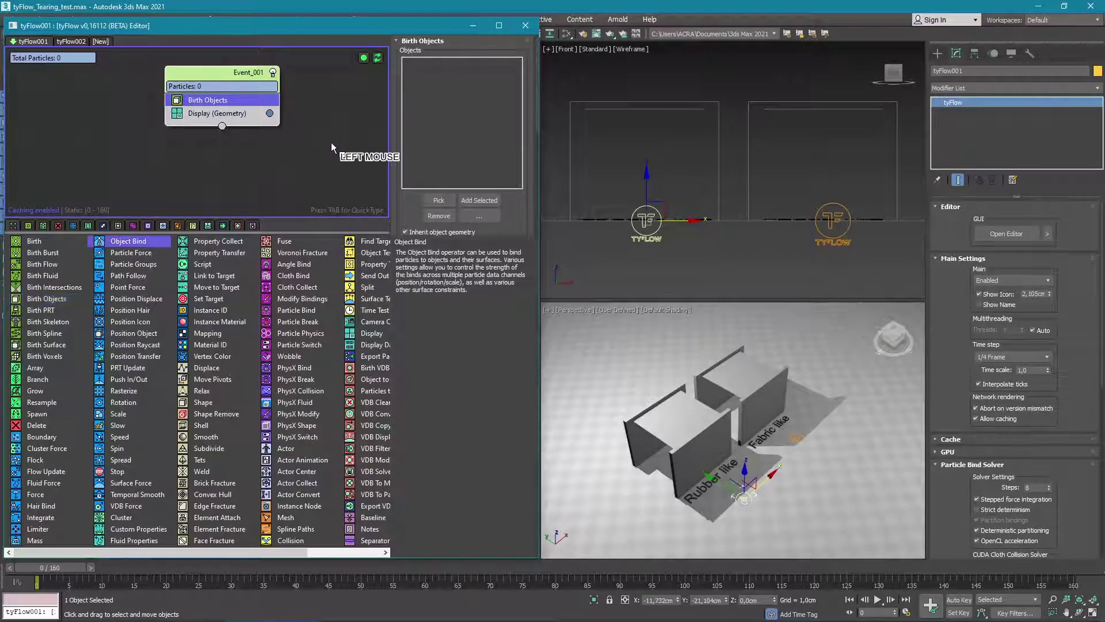
{"action": "left_click_drag", "start_coordinate": [331, 143], "coordinate": [330, 140]}
{"action": "left_click", "coordinate": [352, 178]}
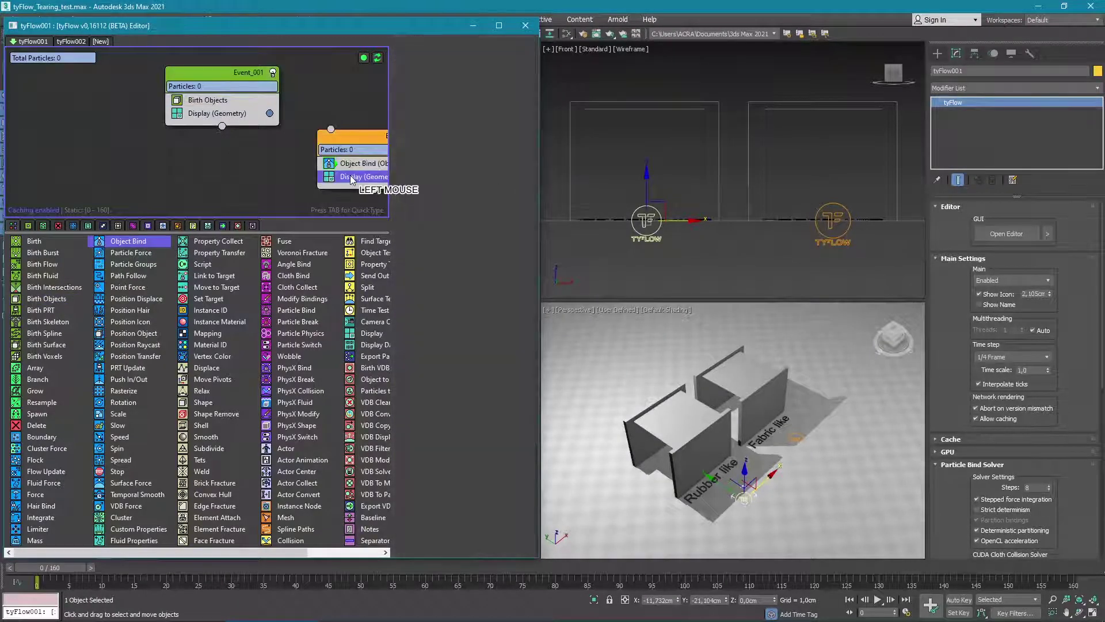
{"action": "key", "text": "Delete"}
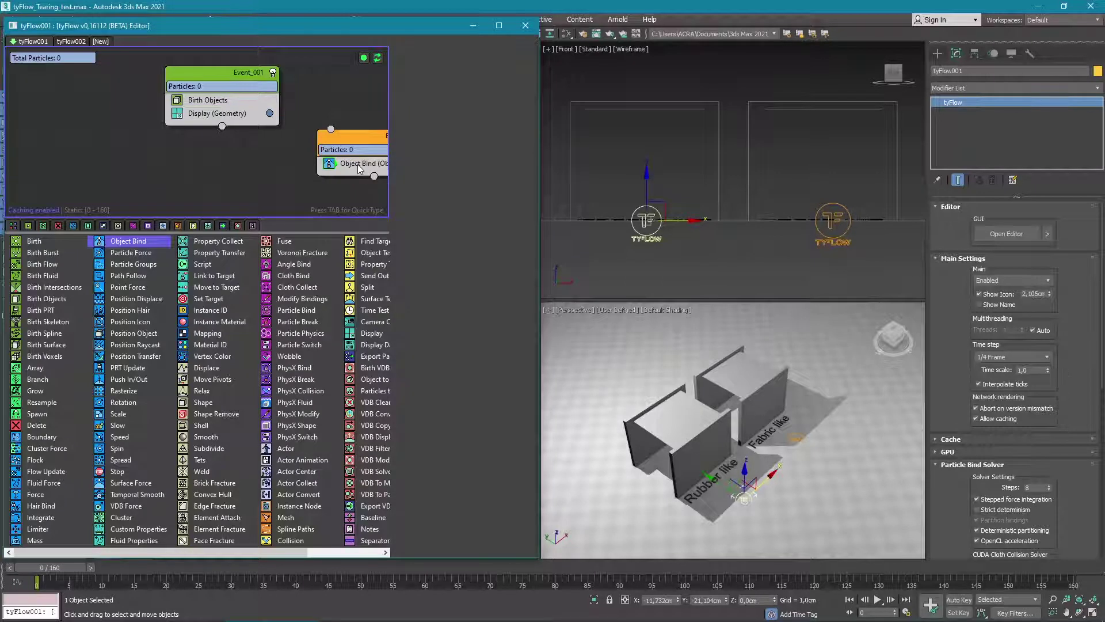
{"action": "left_click", "coordinate": [358, 164]}
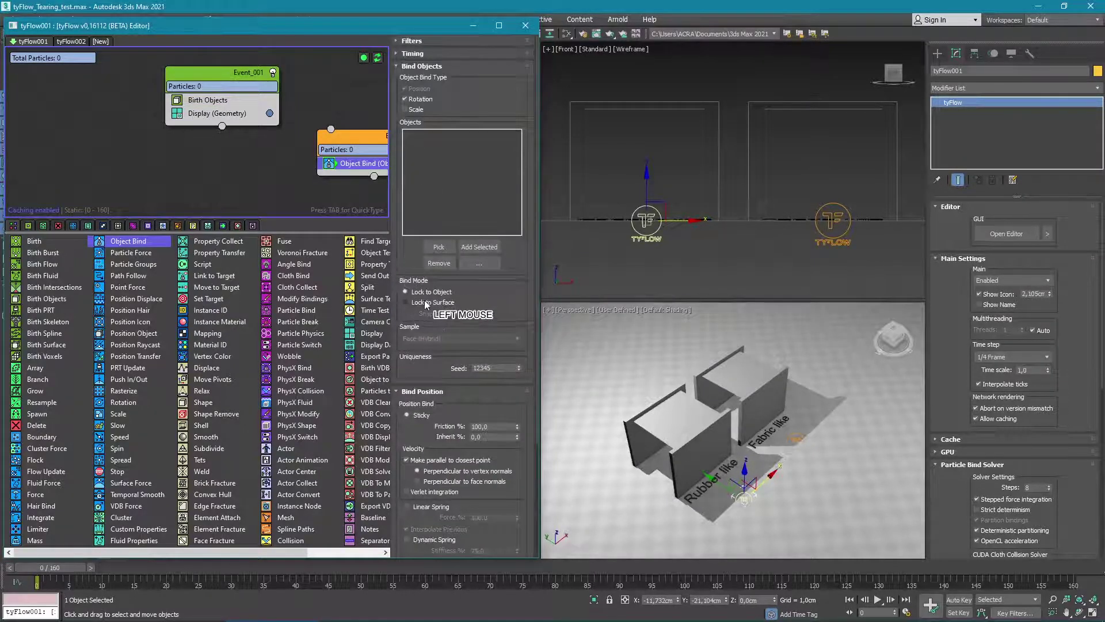
{"action": "left_click", "coordinate": [426, 303]}
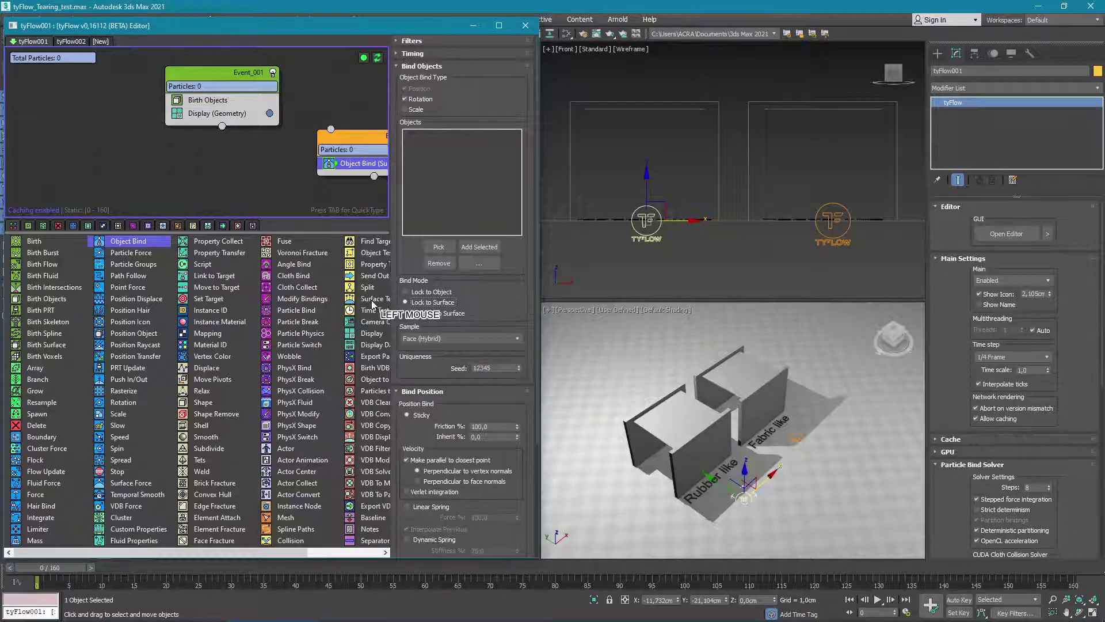
- Replace the first event's Display operator with a Surface Test timed On Event Entry, using the Volume (Inside) test type
{"action": "left_click_drag", "start_coordinate": [373, 300], "coordinate": [205, 114]}
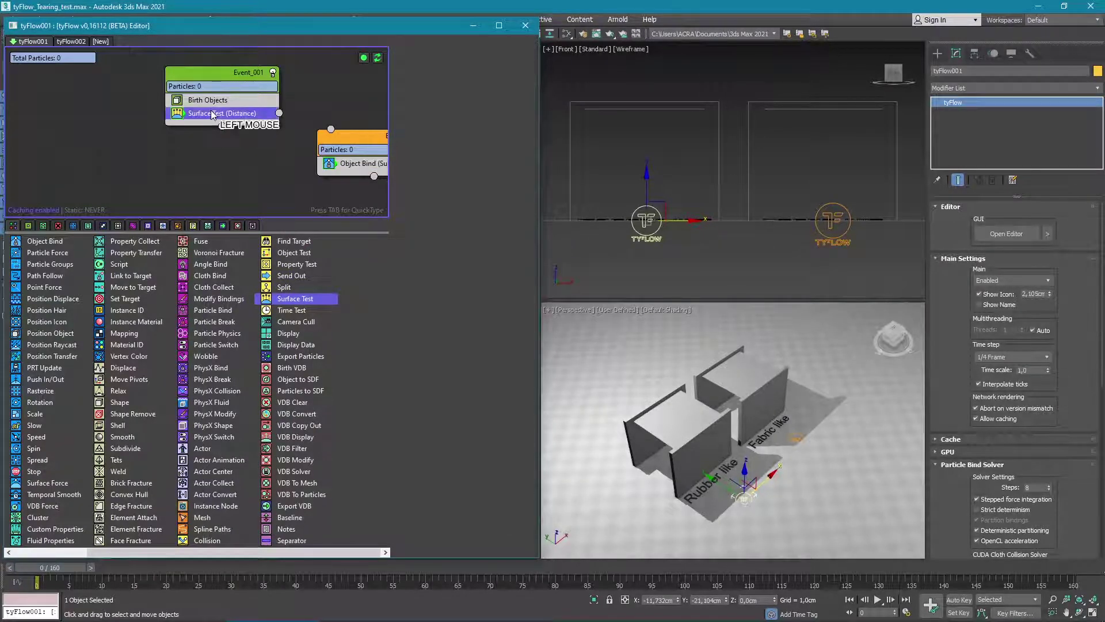
{"action": "left_click", "coordinate": [406, 80]}
{"action": "left_click", "coordinate": [427, 54]}
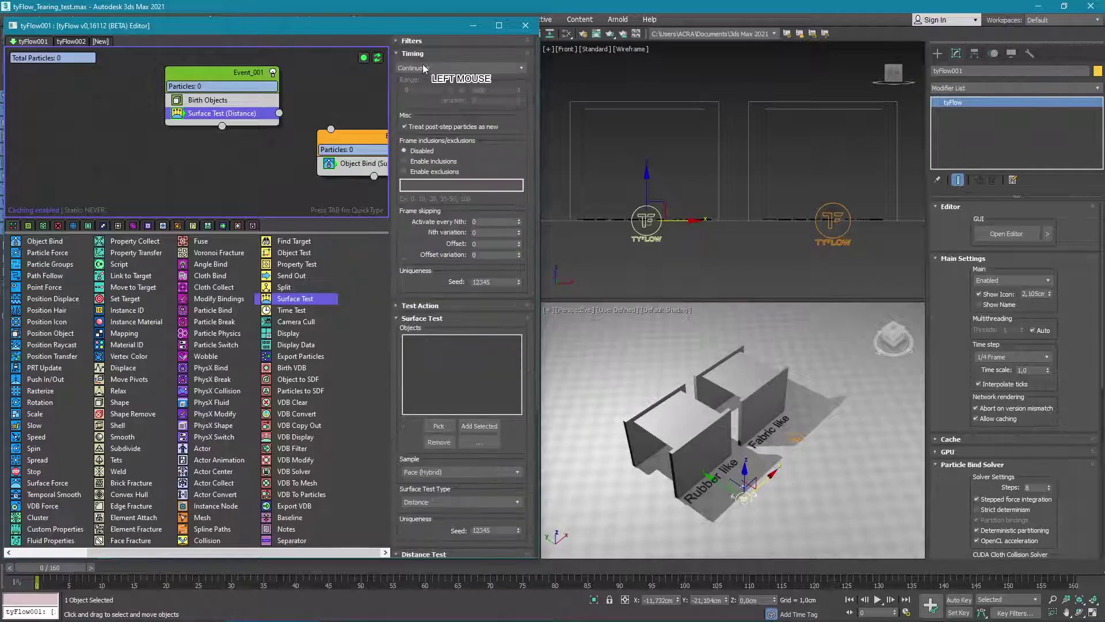
{"action": "left_click", "coordinate": [423, 68]}
{"action": "left_click", "coordinate": [423, 79]}
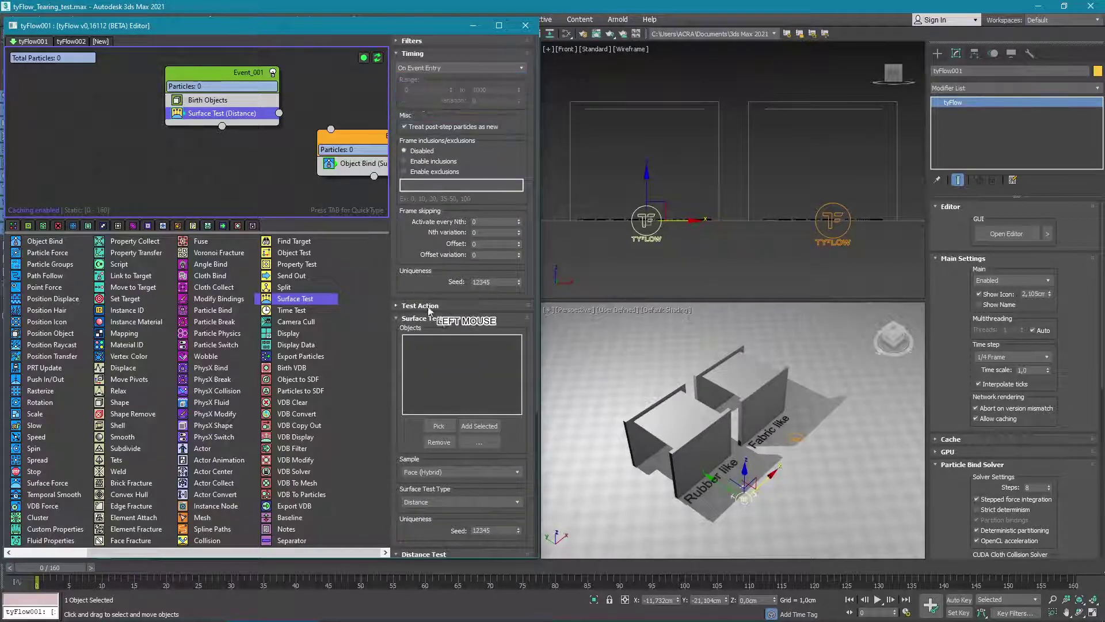
{"action": "left_click", "coordinate": [425, 503]}
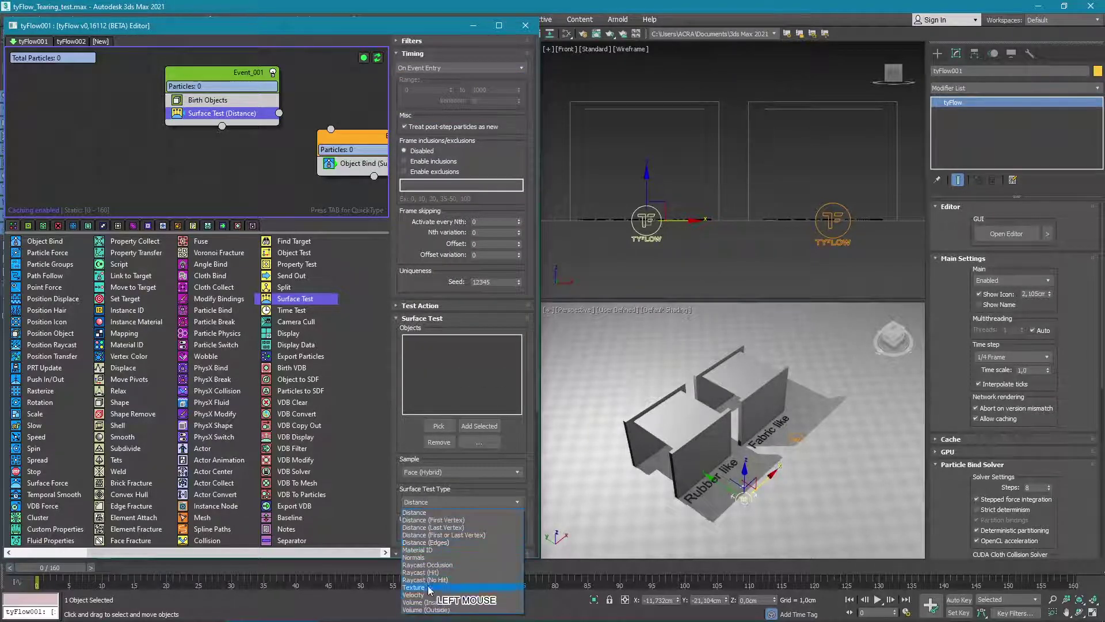
{"action": "left_click", "coordinate": [428, 602]}
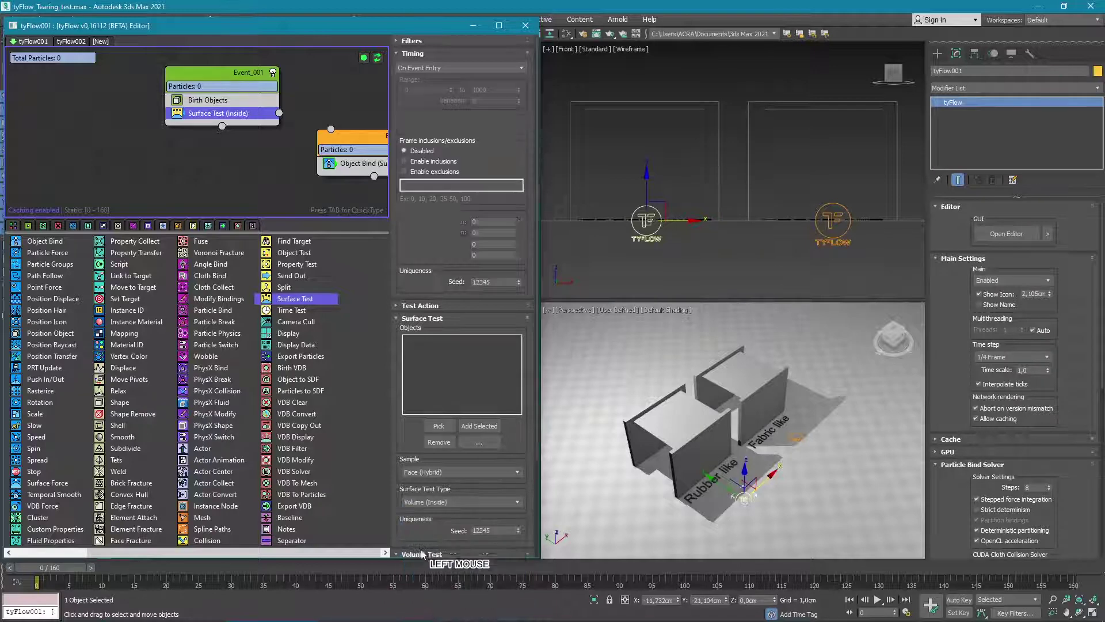
{"action": "left_click", "coordinate": [244, 151]}
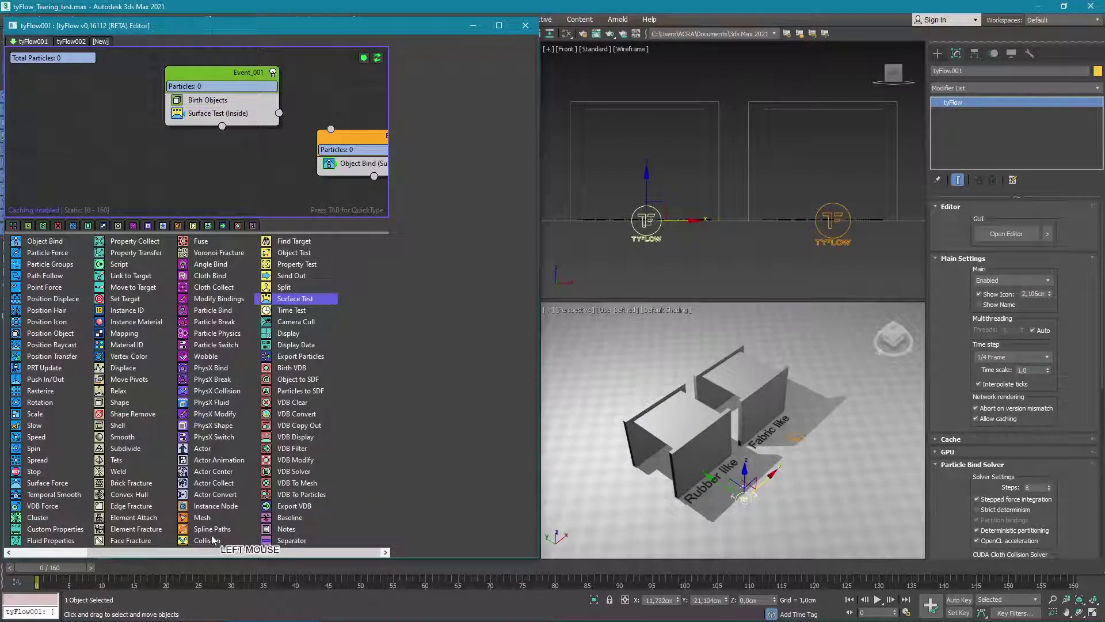
- Add a Collision operator to the first event and, above it, a Force operator with a gravity strength of -0,02 cm
{"action": "left_click_drag", "start_coordinate": [208, 539], "coordinate": [220, 126]}
{"action": "scroll", "coordinate": [146, 304], "scroll_direction": "up", "scroll_amount": 2}
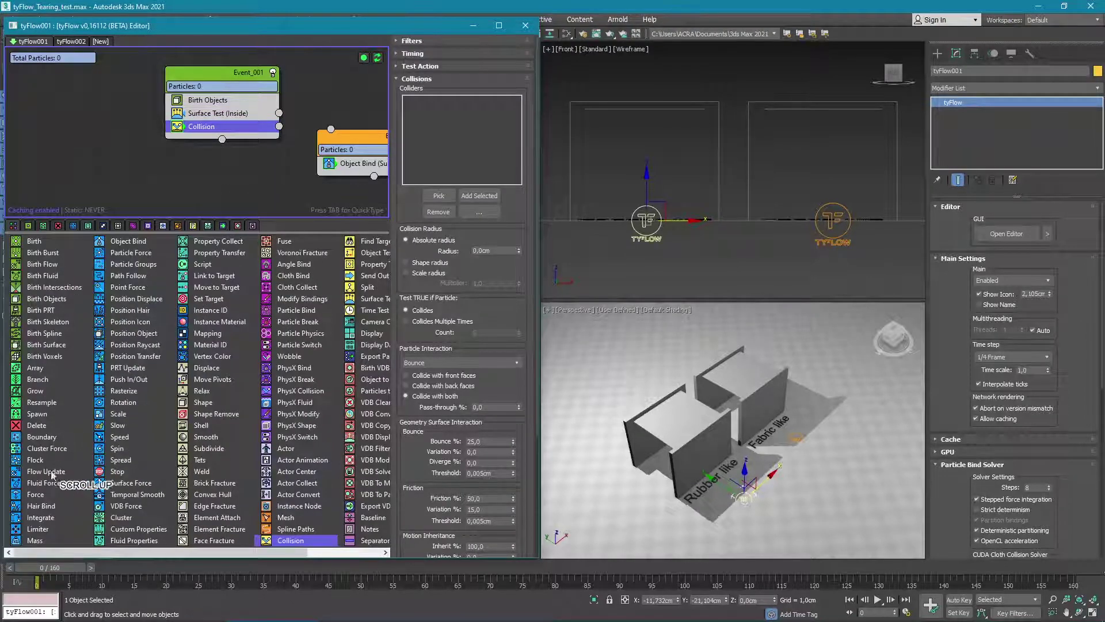
{"action": "left_click_drag", "start_coordinate": [35, 494], "coordinate": [219, 118]}
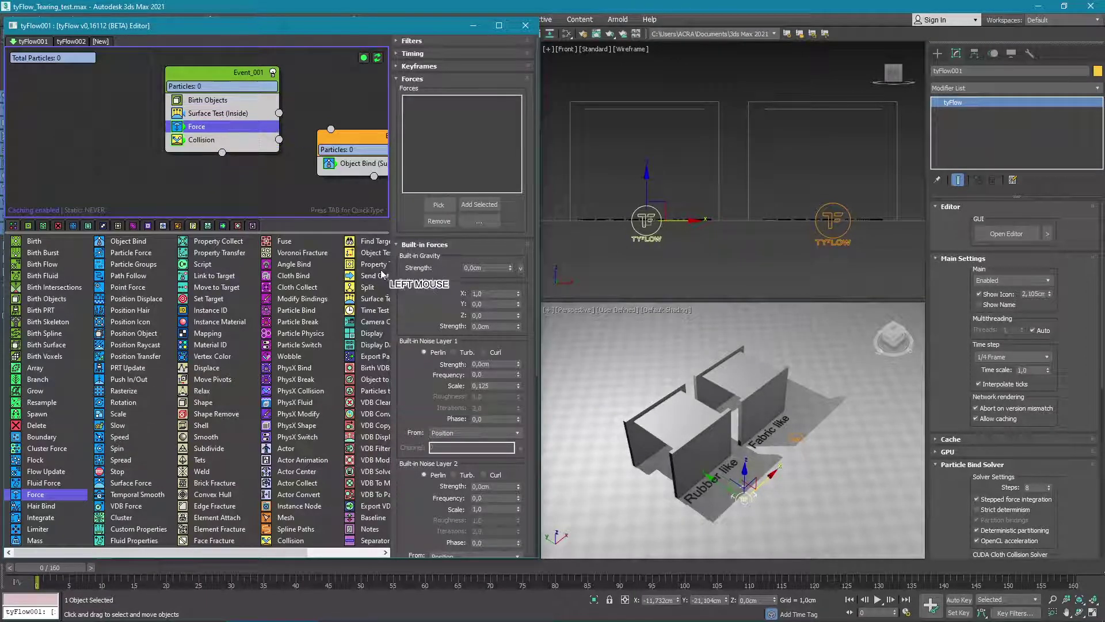
{"action": "double_click", "coordinate": [481, 268]}
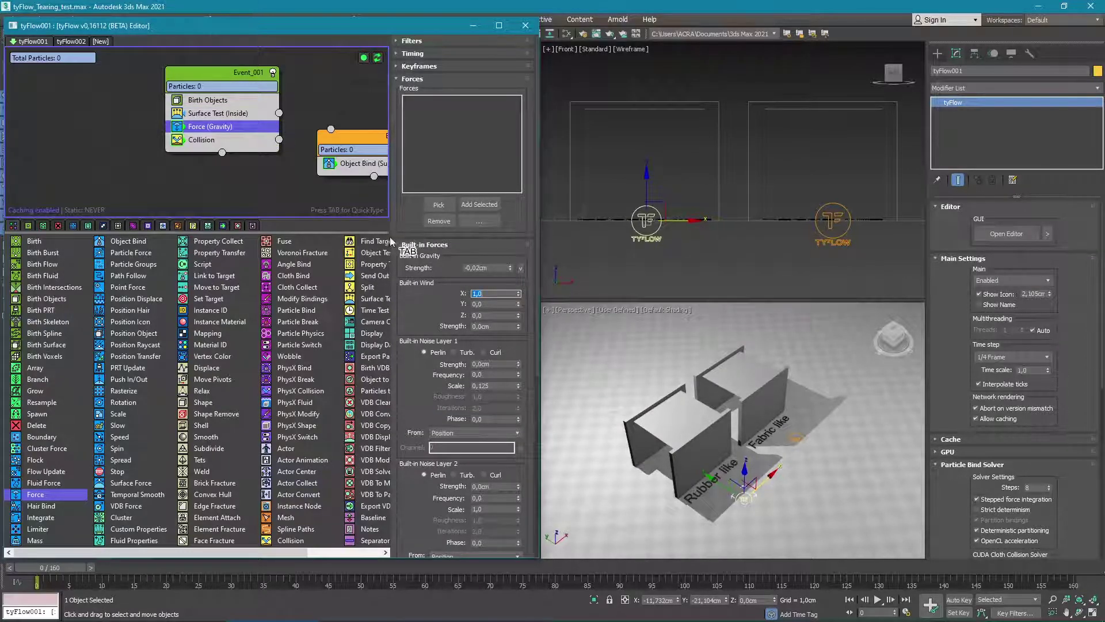
- Connect the Surface Test output to the Object Bind event and add a Cloth Bind operator directly below Birth Objects
{"action": "left_click", "coordinate": [247, 186]}
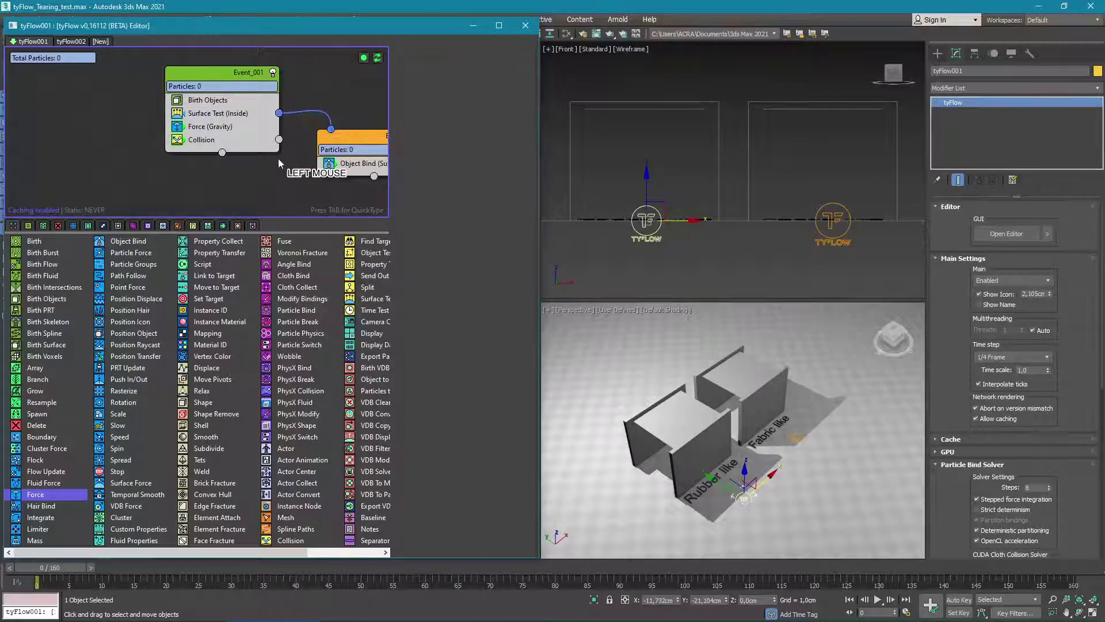
{"action": "middle_click_drag", "start_coordinate": [280, 163], "coordinate": [199, 180]}
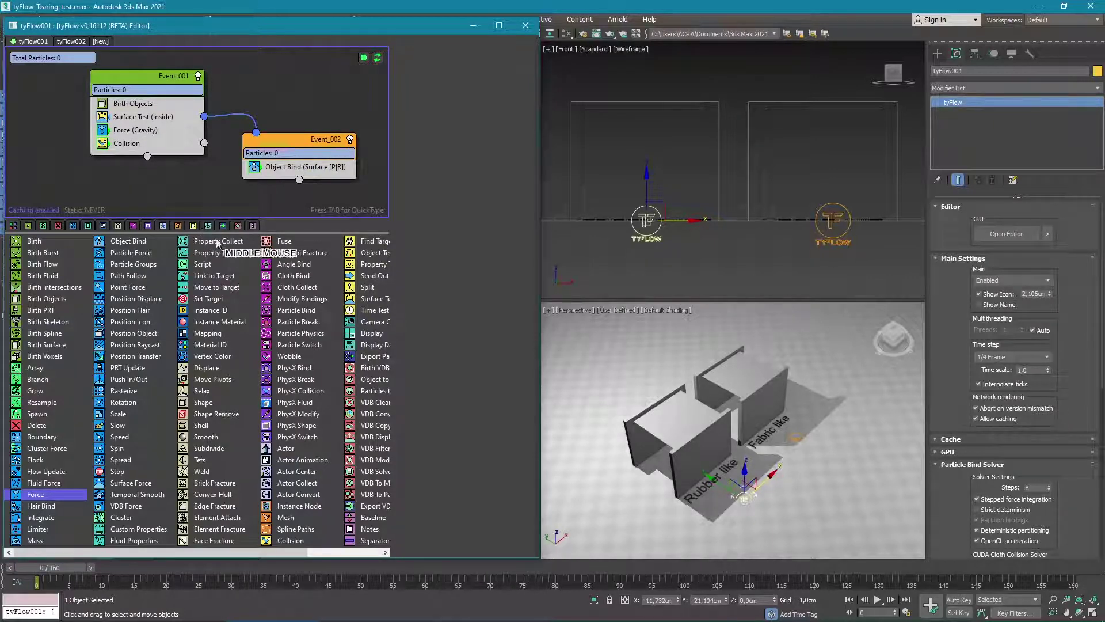
{"action": "left_click", "coordinate": [293, 276]}
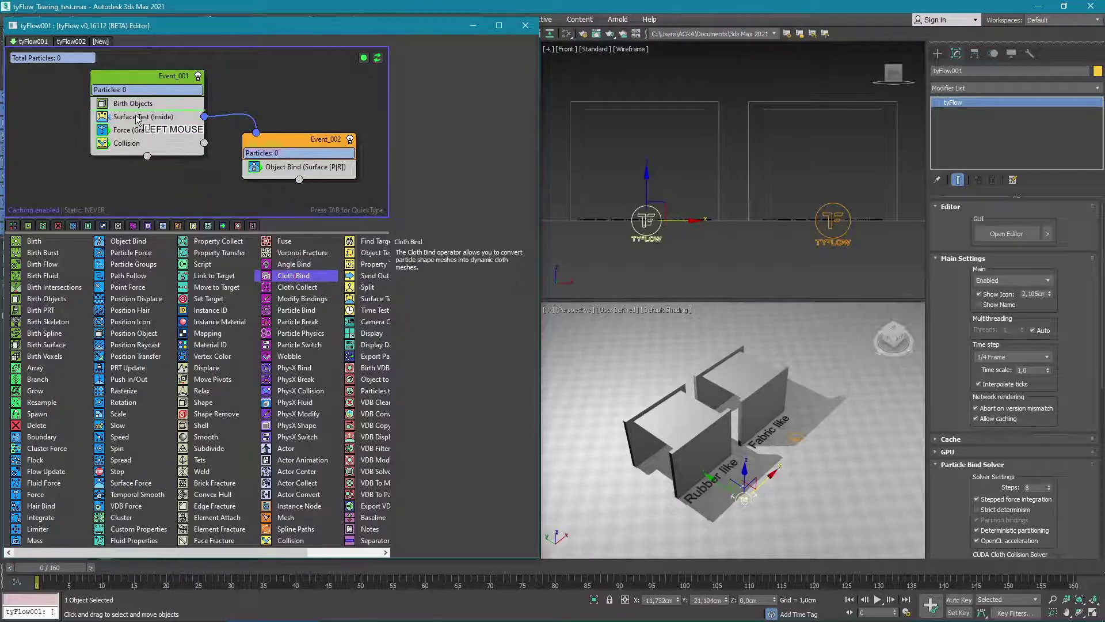
{"action": "left_click_drag", "start_coordinate": [193, 144], "coordinate": [191, 149]}
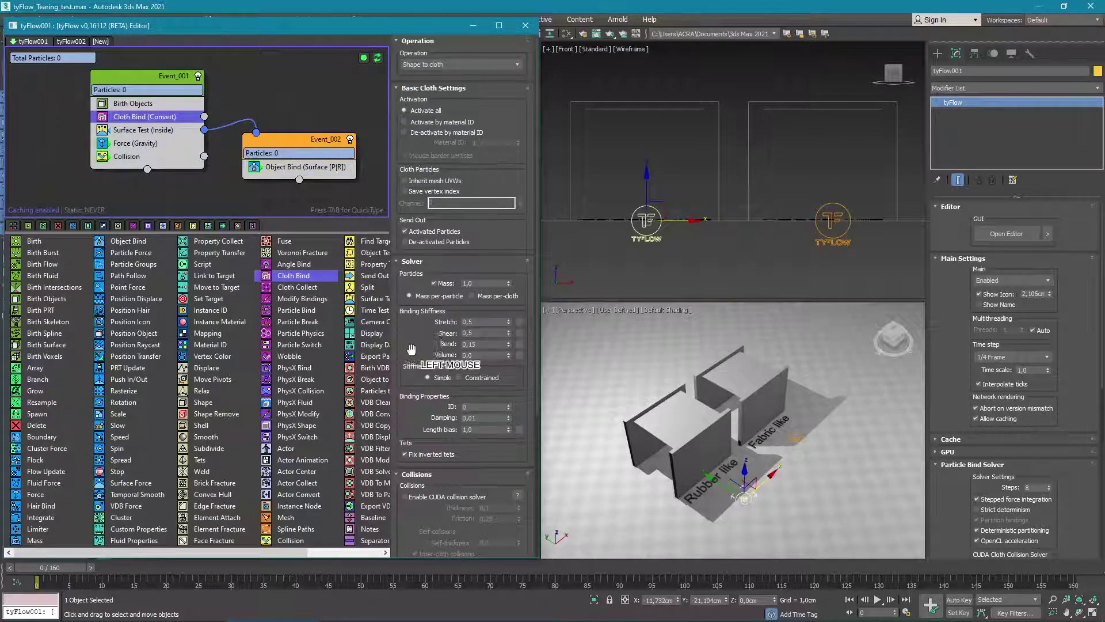
- Enable the CUDA collision solver, self-collisions and cloth tearing in the Cloth Bind operator
{"action": "scroll", "coordinate": [417, 342], "scroll_direction": "down", "scroll_amount": 5}
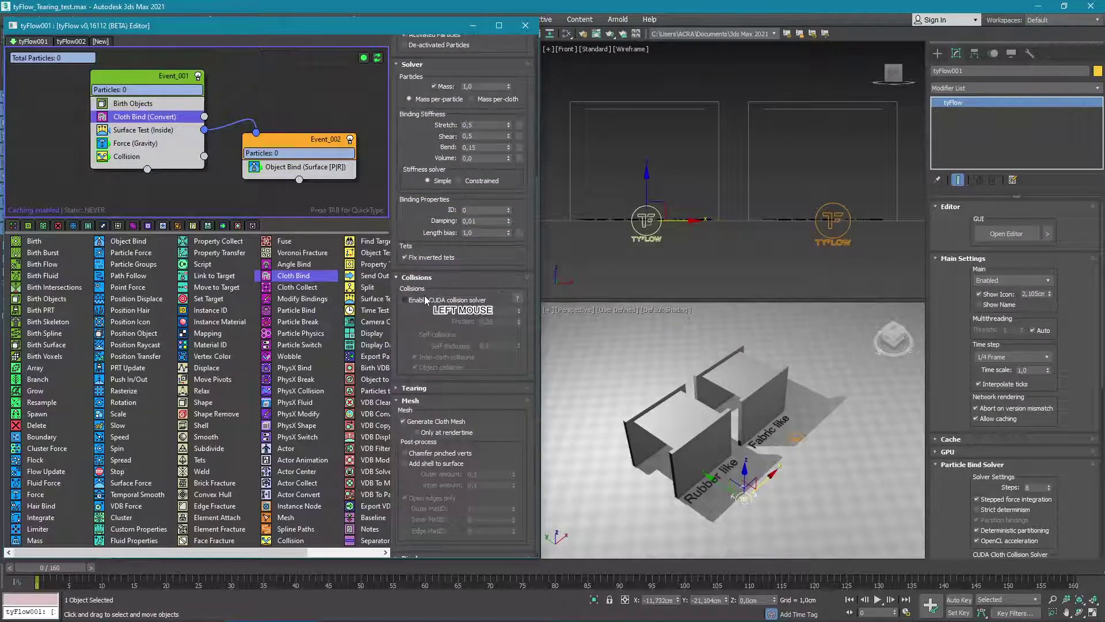
{"action": "left_click", "coordinate": [425, 300]}
{"action": "left_click", "coordinate": [421, 336]}
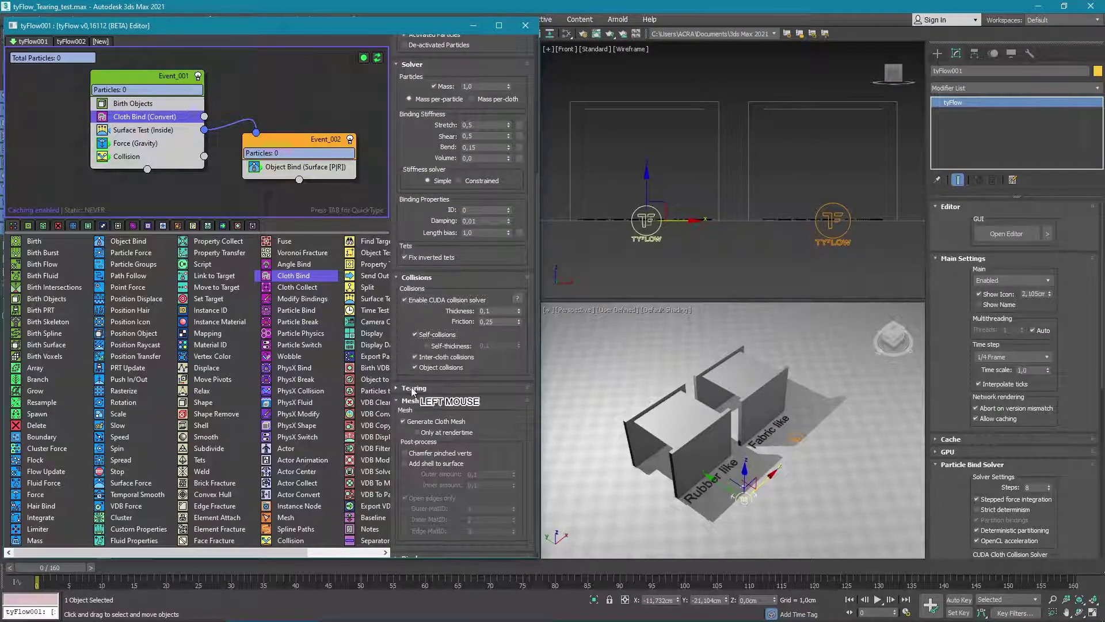
{"action": "scroll", "coordinate": [418, 397], "scroll_direction": "down", "scroll_amount": 7}
{"action": "left_click", "coordinate": [406, 121]}
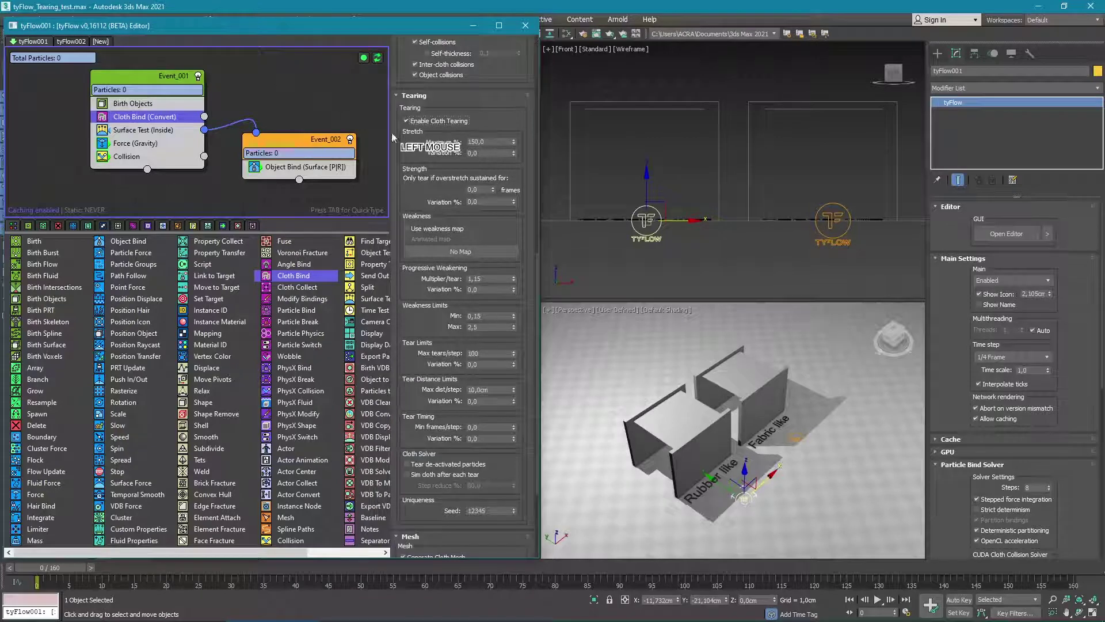
{"action": "left_click", "coordinate": [160, 109]}
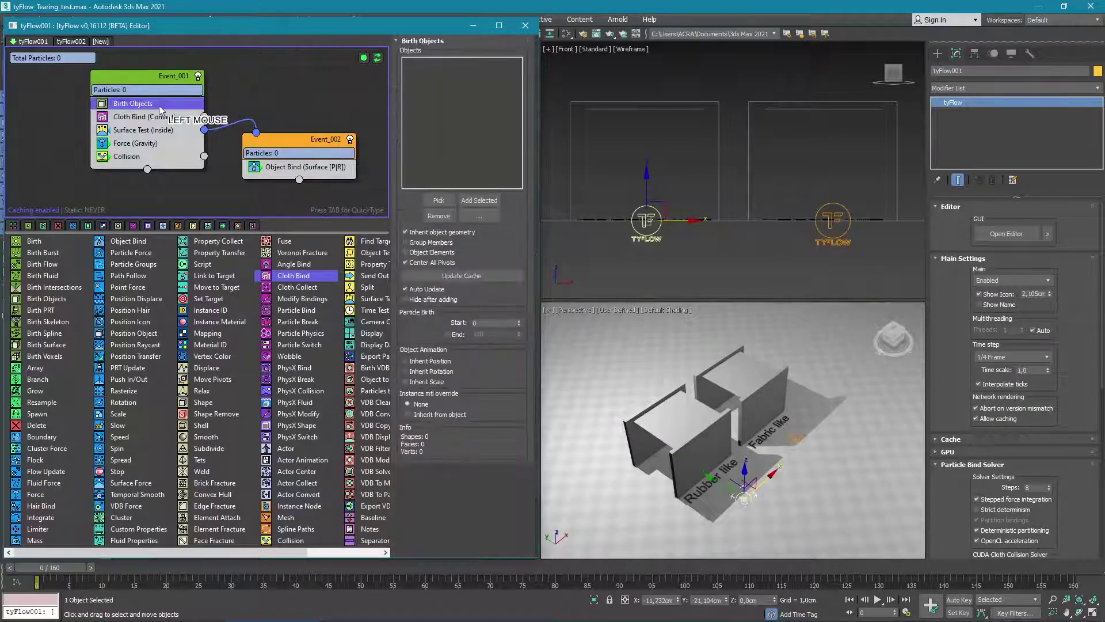
{"action": "left_click", "coordinate": [244, 99]}
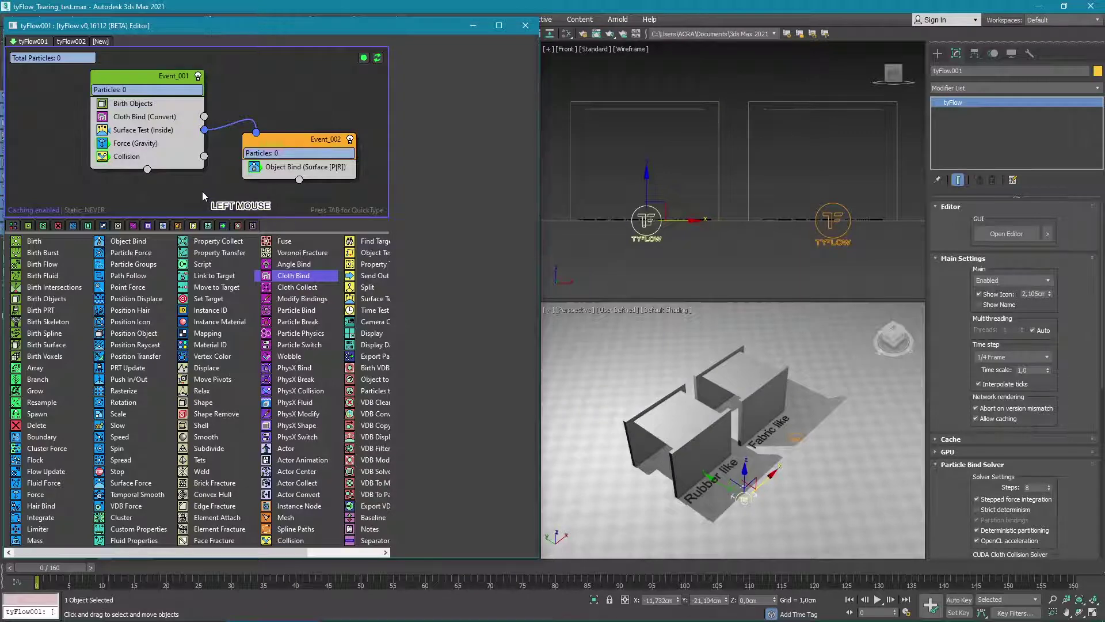
- Copy both connected events of tyFlow001 and paste them into the empty tyFlow002 flow
{"action": "left_click", "coordinate": [170, 81]}
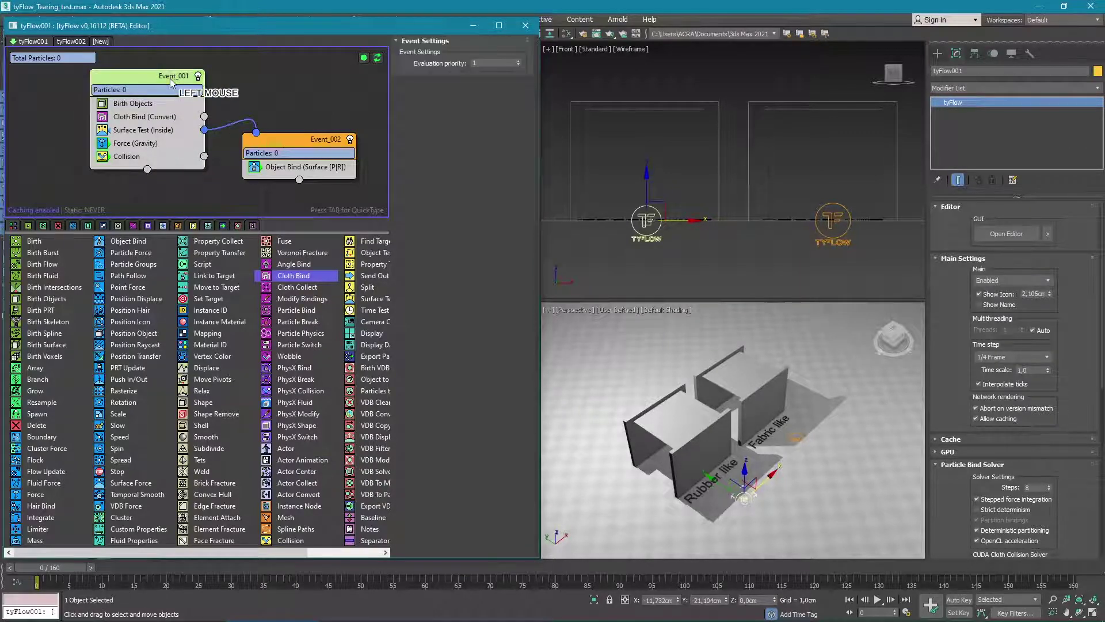
{"action": "left_click", "coordinate": [298, 139], "text": "ctrl"}
{"action": "right_click", "coordinate": [296, 138]}
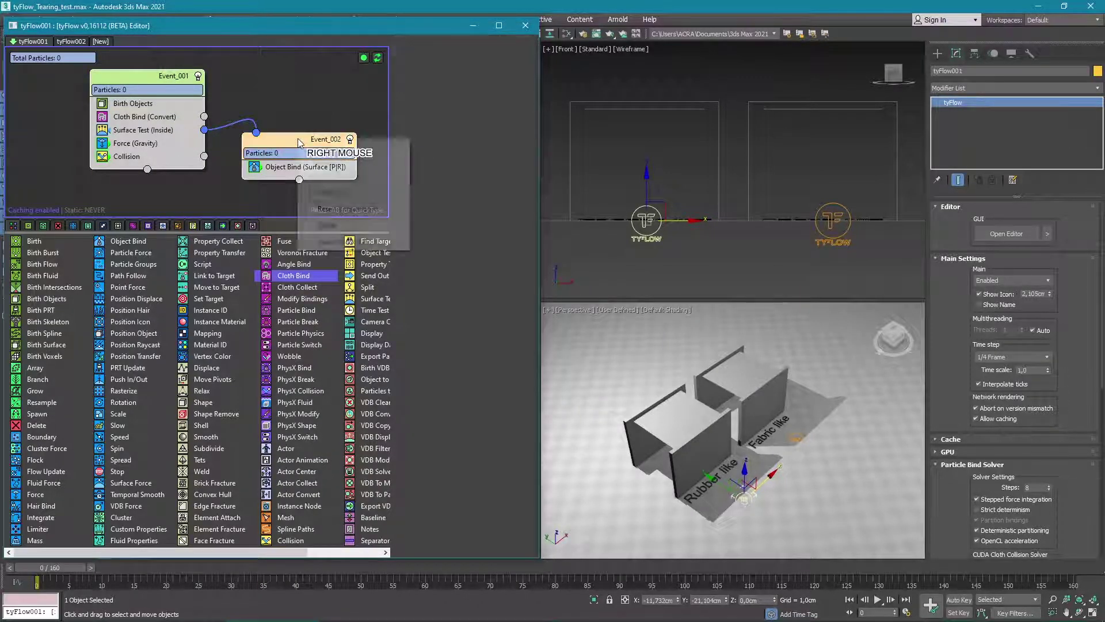
{"action": "left_click", "coordinate": [313, 149]}
{"action": "left_click", "coordinate": [70, 41]}
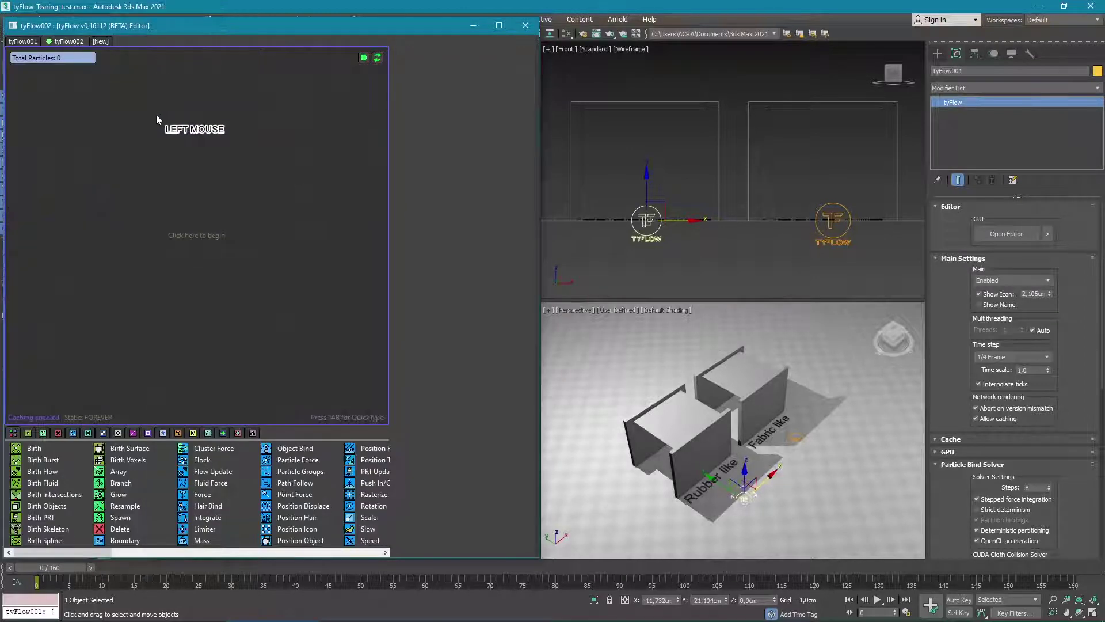
{"action": "right_click", "coordinate": [160, 126]}
{"action": "left_click", "coordinate": [178, 134]}
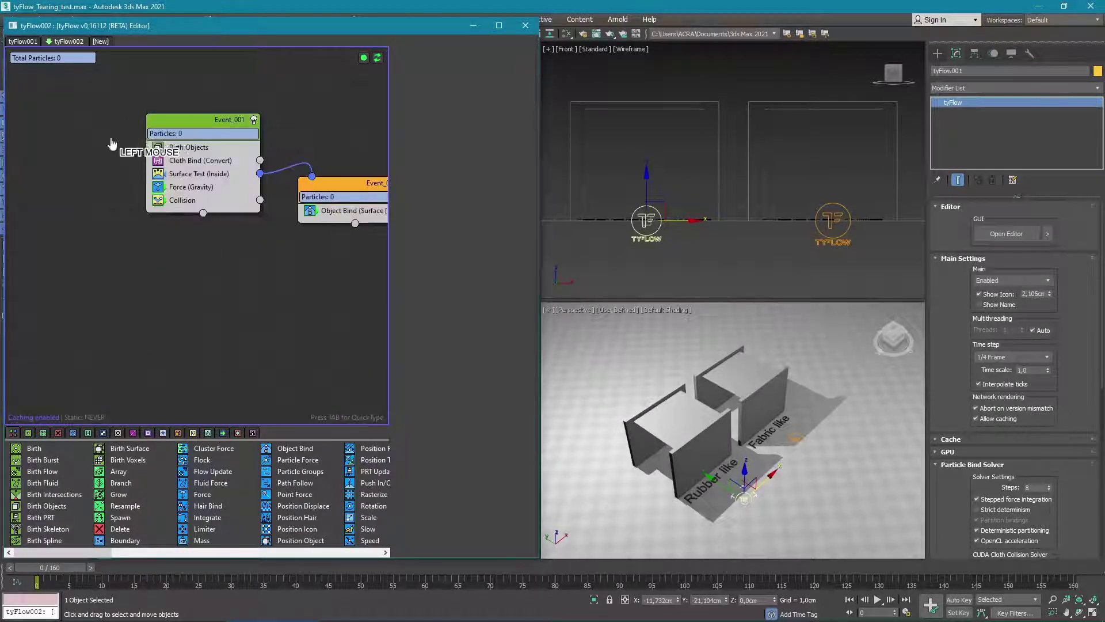
- Return to the tyFlow001 flow and pick the "Rubber like" sheet as the source object for Birth Objects
{"action": "left_click", "coordinate": [26, 43]}
{"action": "left_click", "coordinate": [123, 103]}
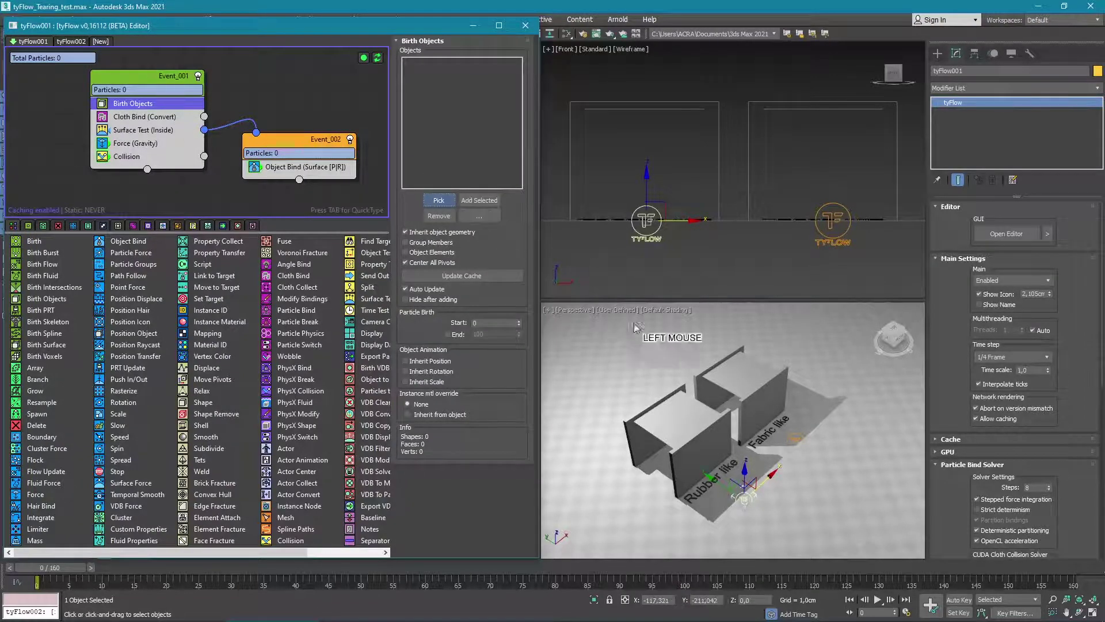
{"action": "left_click", "coordinate": [690, 428]}
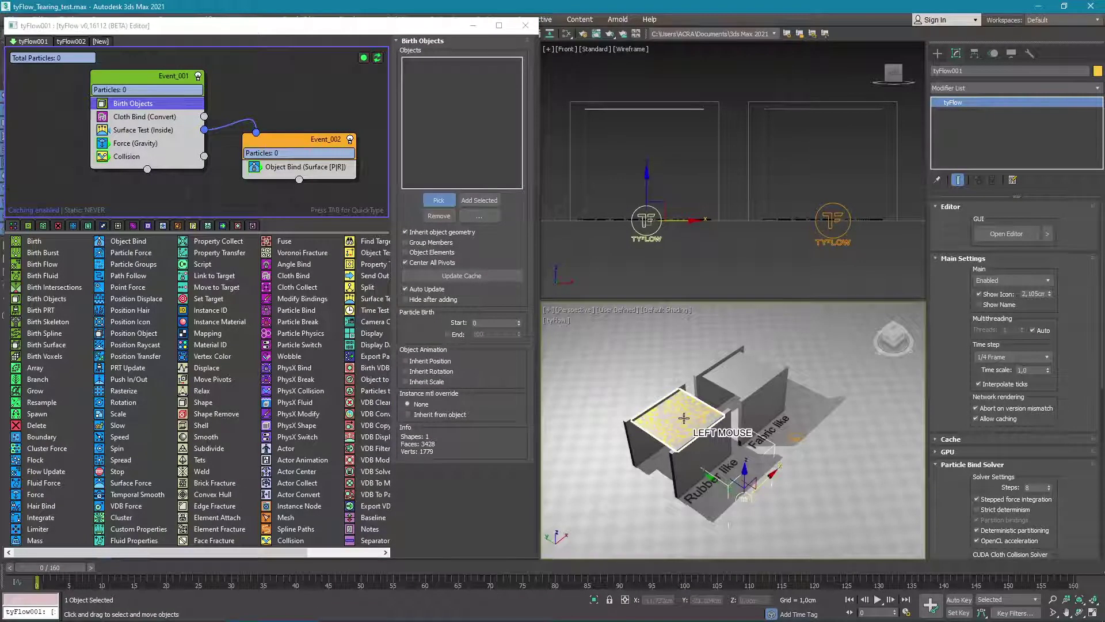
- Hide the original "Rubber like" sheet in the viewport
{"action": "right_click", "coordinate": [683, 415]}
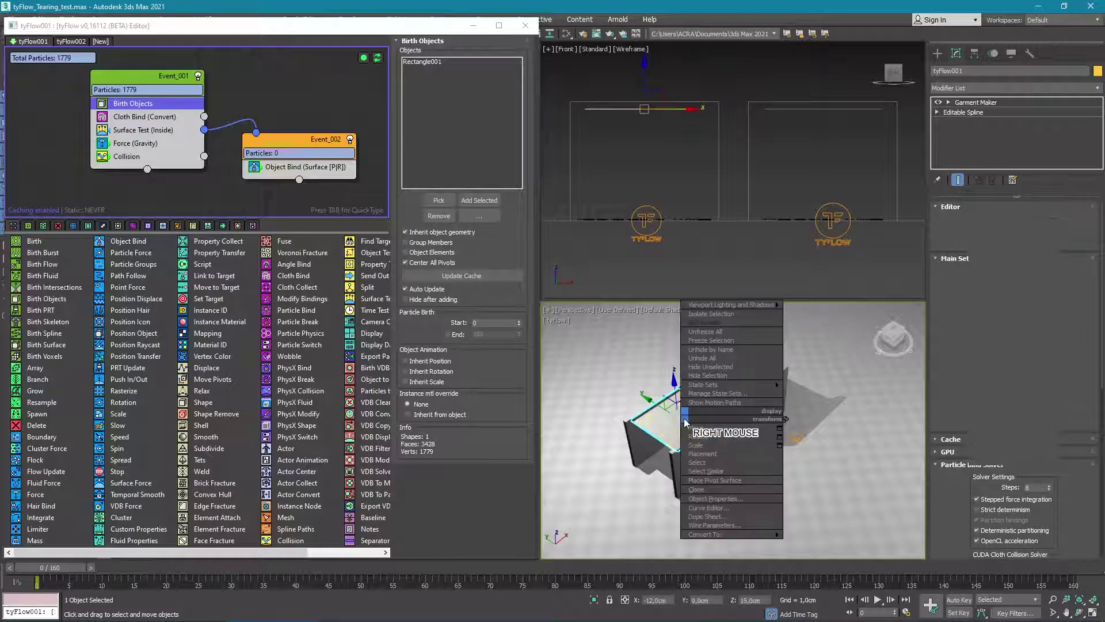
{"action": "left_click", "coordinate": [705, 377]}
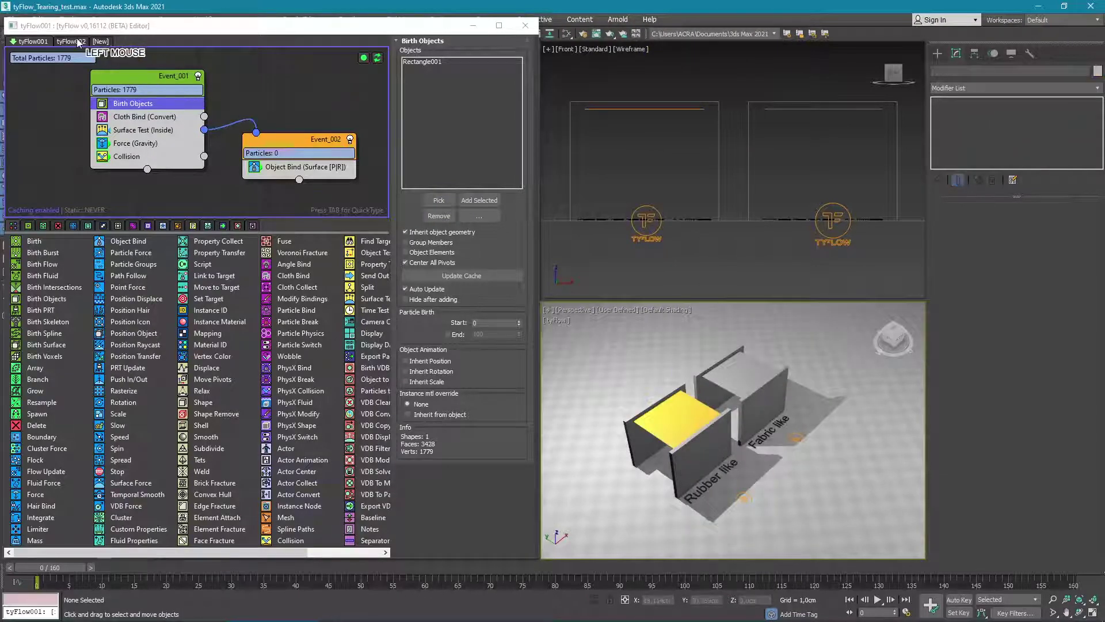
- In the tyFlow002 flow, pick the "Fabric like" sheet as the source object for Birth Objects
{"action": "left_click", "coordinate": [69, 41]}
{"action": "left_click", "coordinate": [118, 143]}
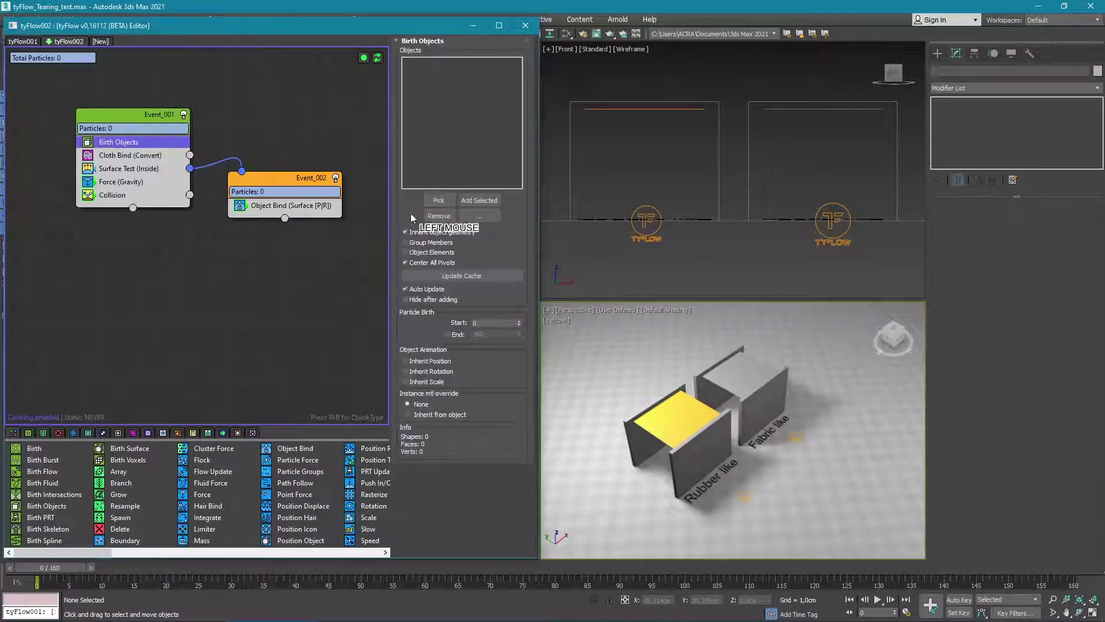
{"action": "left_click", "coordinate": [438, 199]}
{"action": "left_click", "coordinate": [744, 374]}
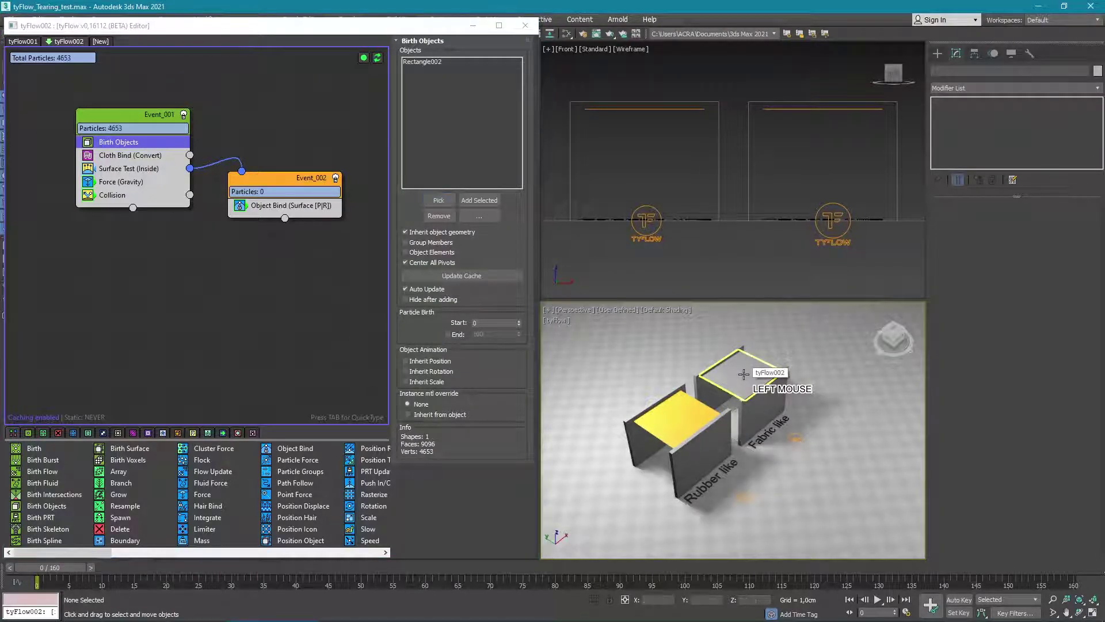
- Select the original "Fabric like" sheet in the viewport and hide it
{"action": "left_click", "coordinate": [740, 373]}
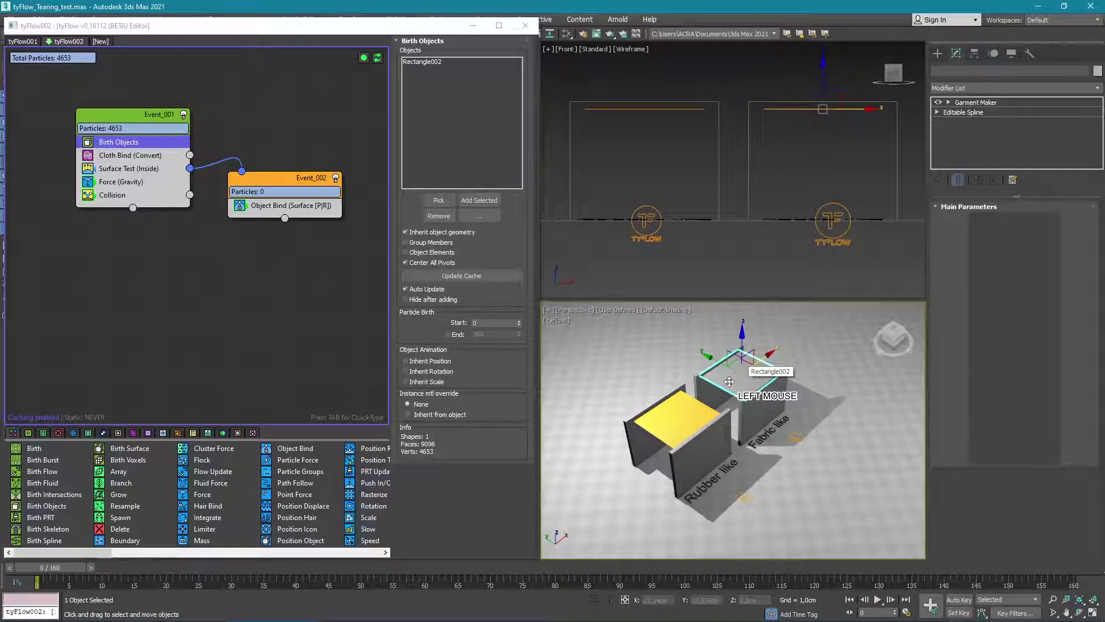
{"action": "right_click", "coordinate": [729, 382]}
{"action": "left_click", "coordinate": [760, 350]}
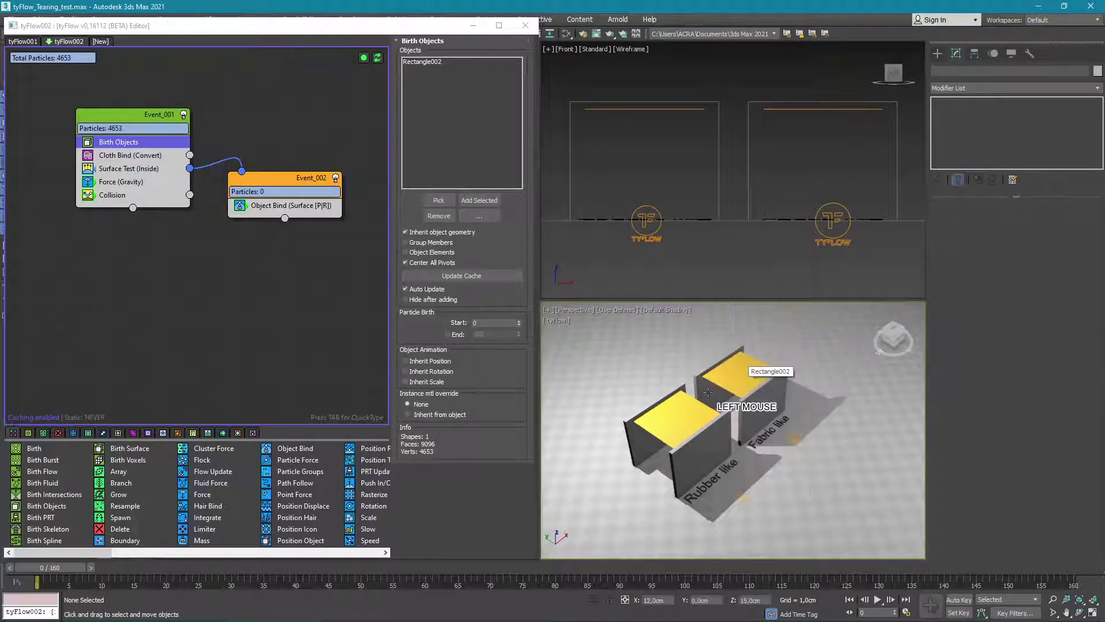
- Disable Event_001 in the tyFlow002 flow and return to the tyFlow001 flow
{"action": "scroll", "coordinate": [708, 392], "scroll_direction": "up", "scroll_amount": 3}
{"action": "left_click", "coordinate": [183, 114]}
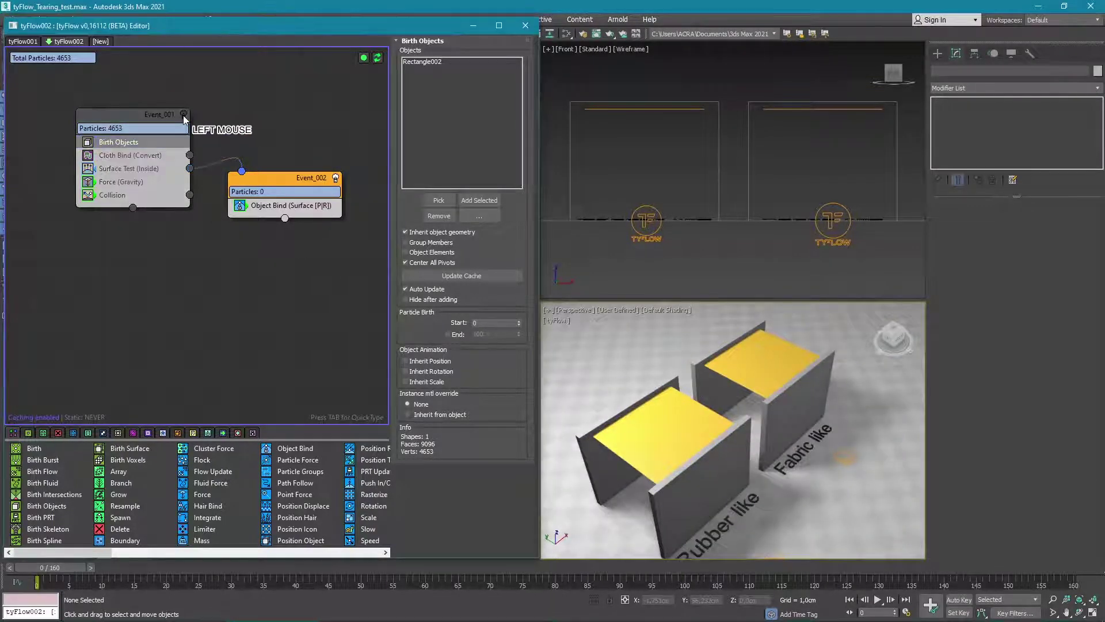
{"action": "left_click", "coordinate": [24, 41]}
- Pick both walls beside the "Rubber like" sheet as the objects of the Surface Test operator
{"action": "middle_click_drag", "start_coordinate": [699, 426], "coordinate": [797, 417]}
{"action": "scroll", "coordinate": [768, 393], "scroll_direction": "up", "scroll_amount": 2}
{"action": "left_click_drag", "start_coordinate": [68, 565], "coordinate": [177, 221]}
{"action": "left_click", "coordinate": [152, 131]}
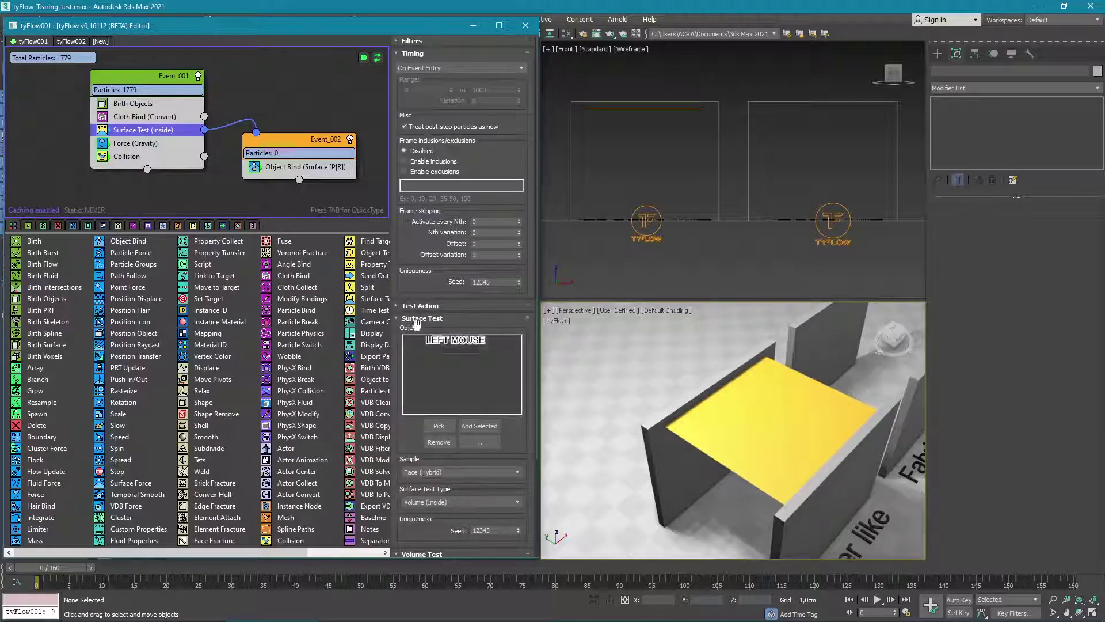
{"action": "left_click", "coordinate": [433, 426]}
{"action": "left_click", "coordinate": [688, 472]}
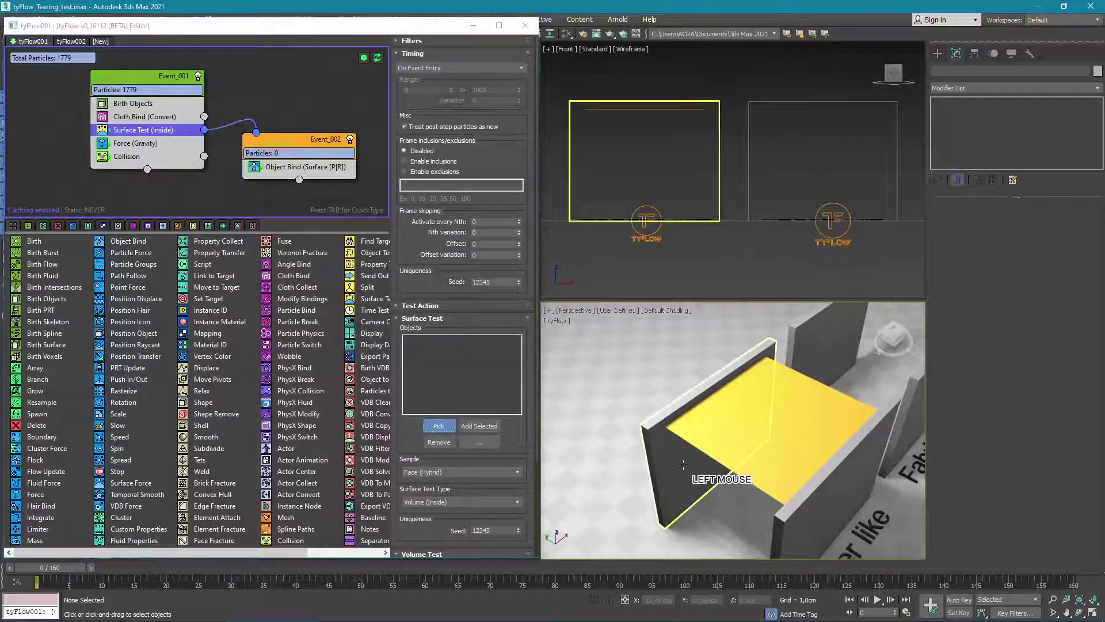
{"action": "left_click", "coordinate": [439, 427]}
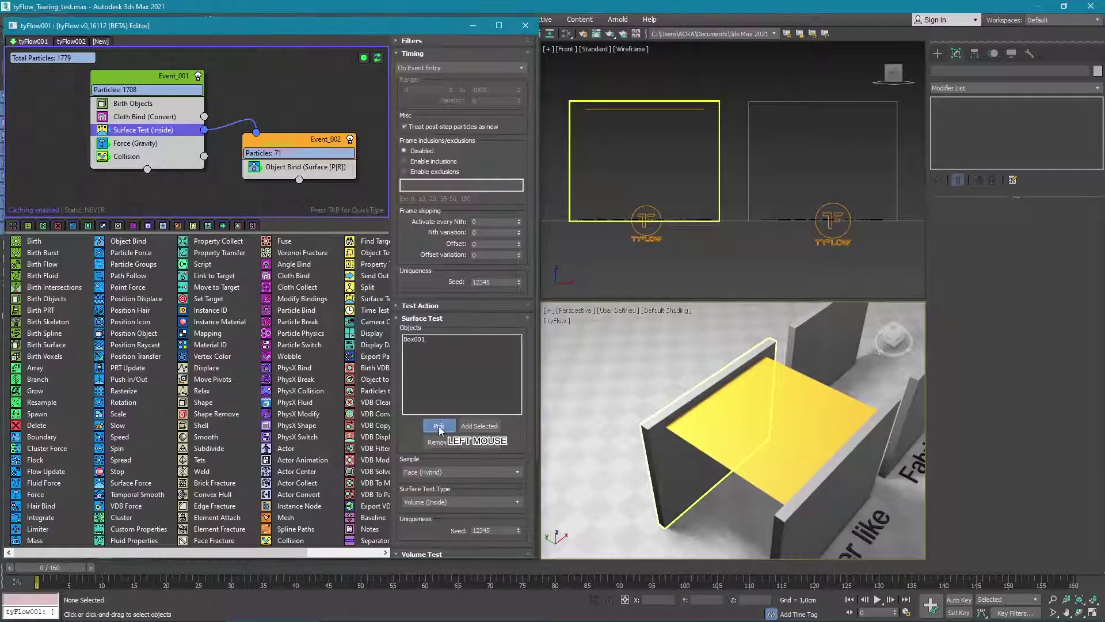
{"action": "left_click", "coordinate": [793, 526]}
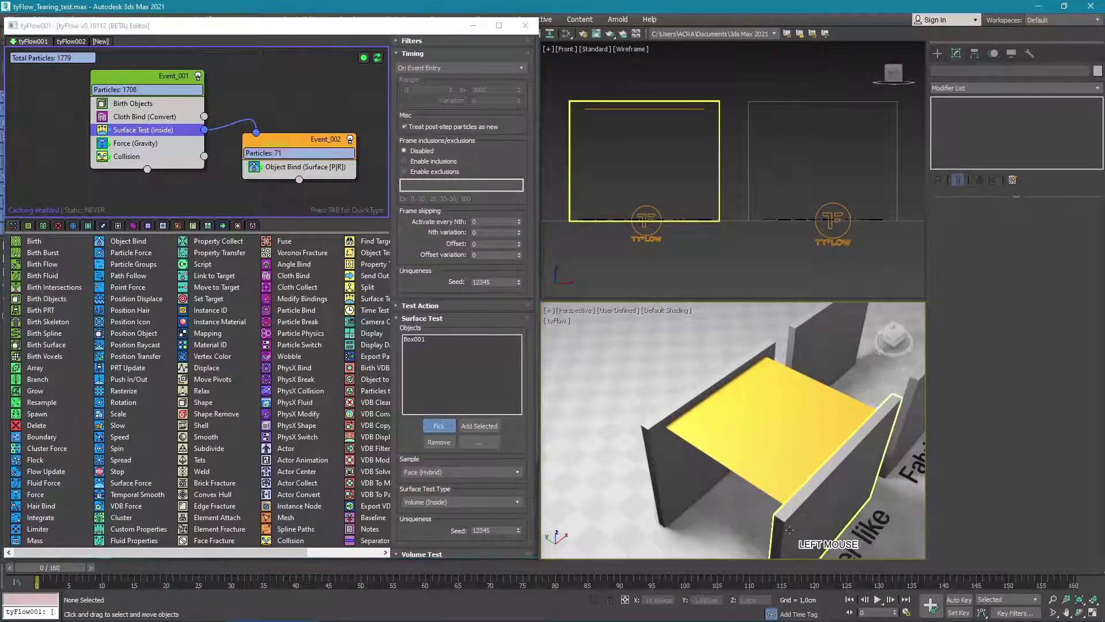
- Pick the same two "Rubber like" walls as the bind objects of the Object Bind operator in Event_002
{"action": "left_click", "coordinate": [295, 168]}
{"action": "left_click", "coordinate": [416, 306]}
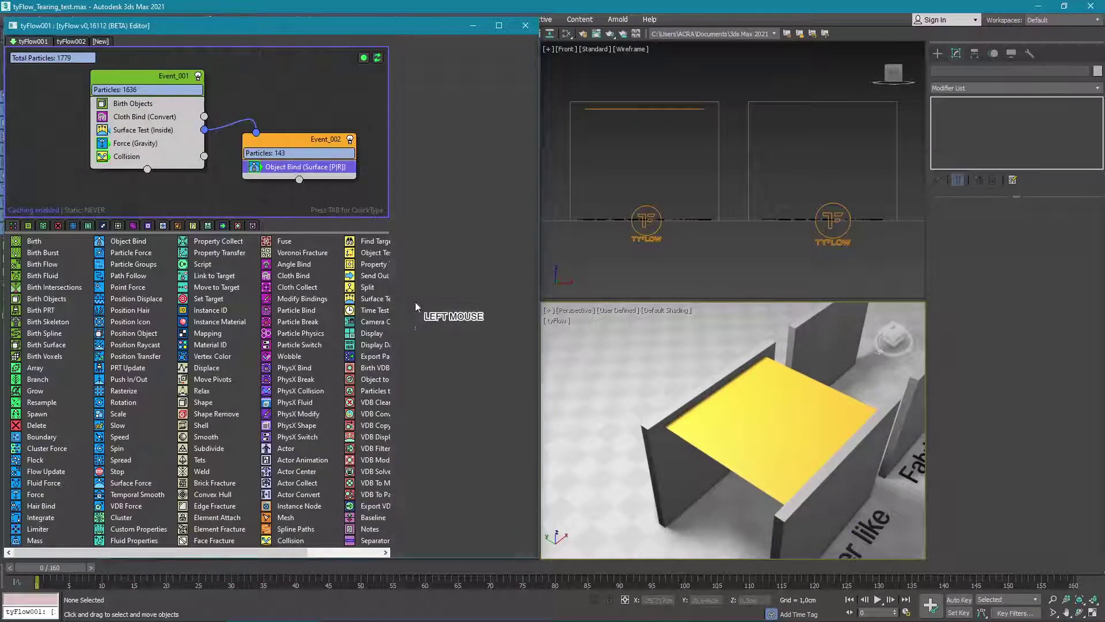
{"action": "left_click", "coordinate": [439, 246]}
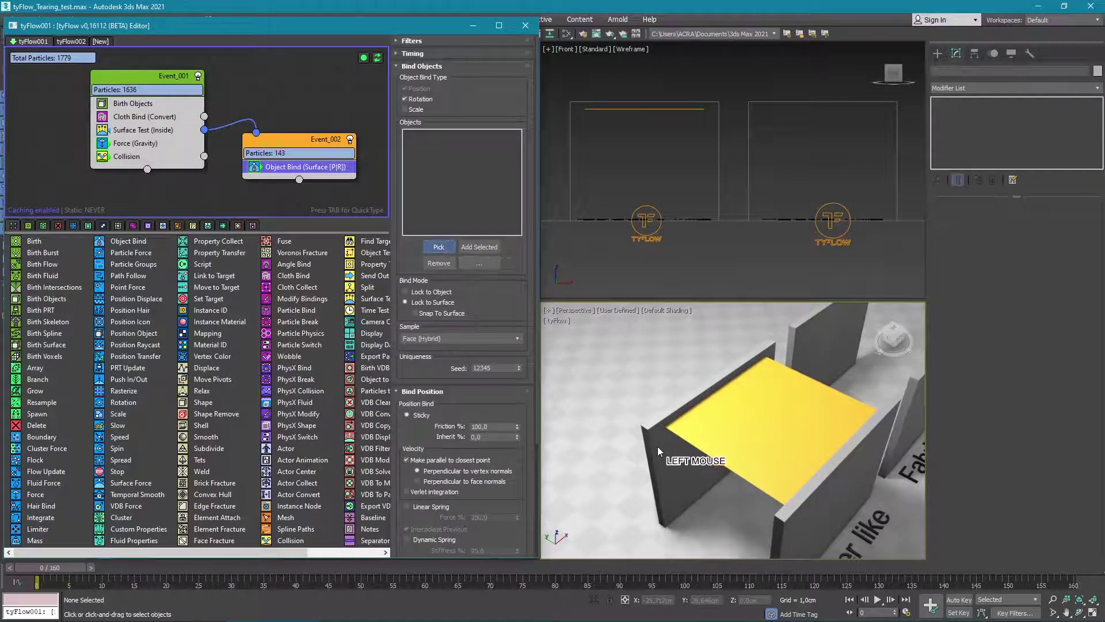
{"action": "left_click", "coordinate": [657, 446]}
{"action": "left_click", "coordinate": [431, 246]}
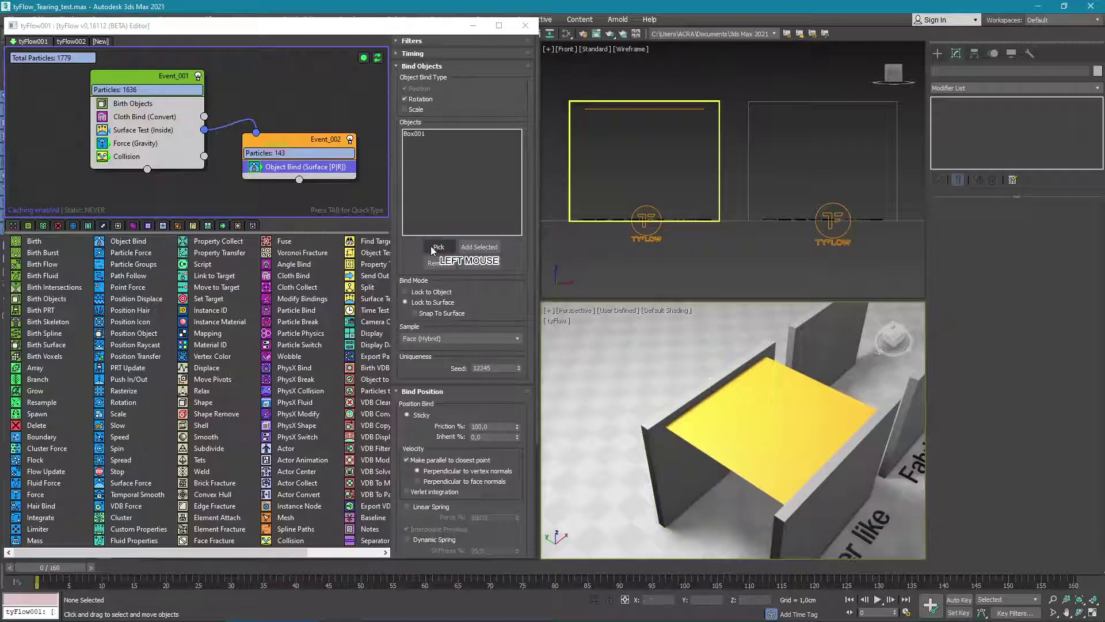
{"action": "left_click", "coordinate": [784, 517]}
- Preview the tearing by scrubbing the timeline to about frame 49 and back to frame 0
{"action": "left_click", "coordinate": [76, 571]}
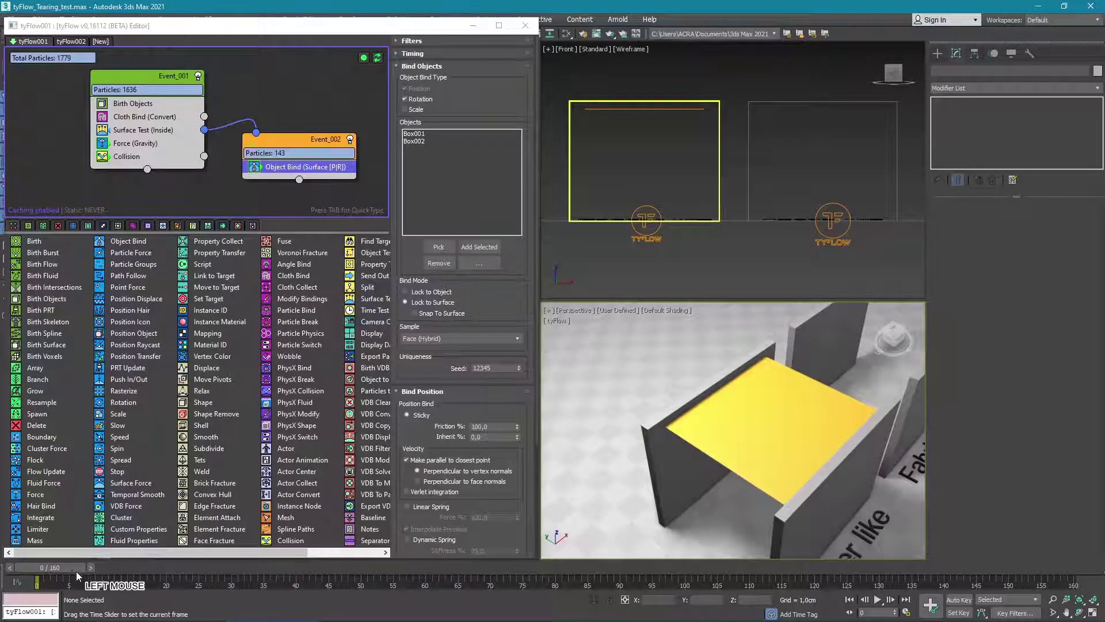
{"action": "left_click_drag", "start_coordinate": [76, 571], "coordinate": [371, 581]}
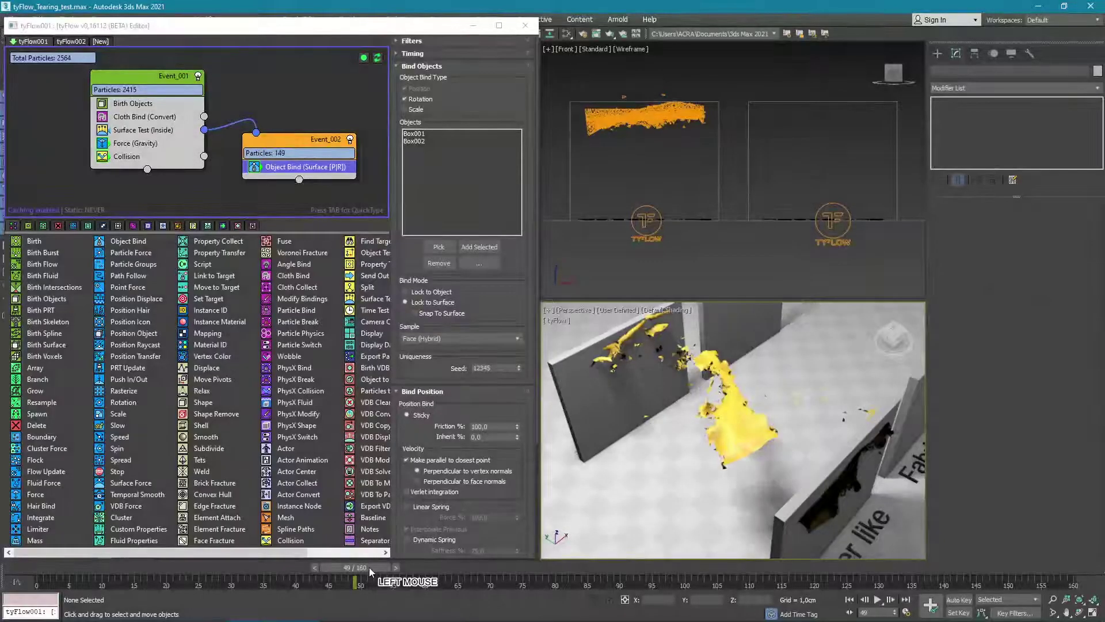
{"action": "left_click_drag", "start_coordinate": [334, 569], "coordinate": [36, 583]}
- Add the floor plane and both "Rubber like" walls as colliders of the Collision operator in Event_001
{"action": "left_click", "coordinate": [118, 156]}
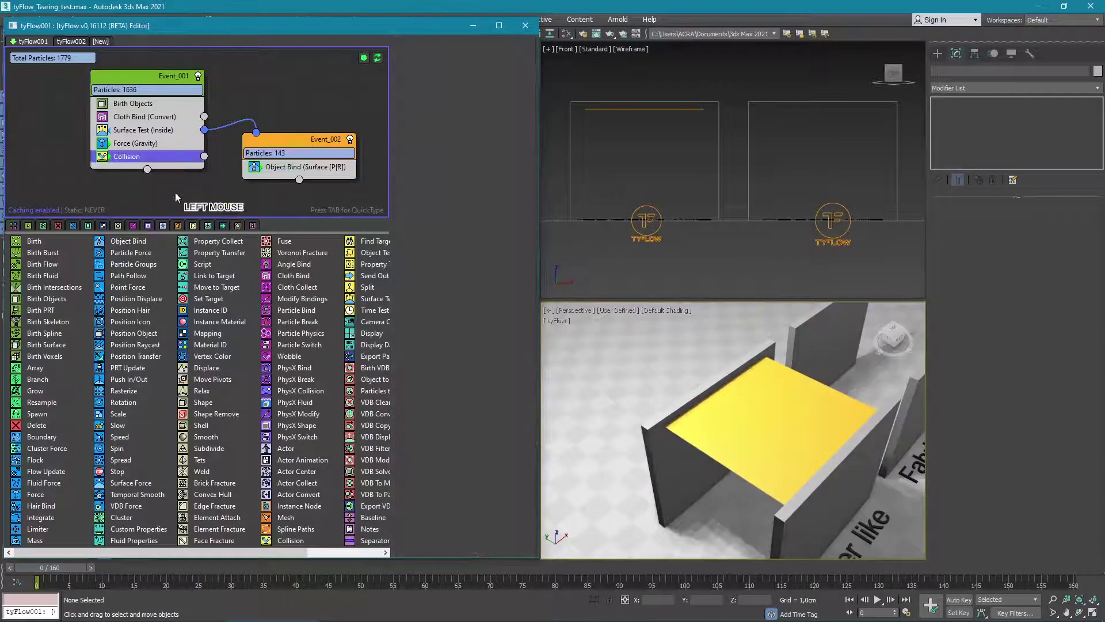
{"action": "left_click", "coordinate": [437, 196]}
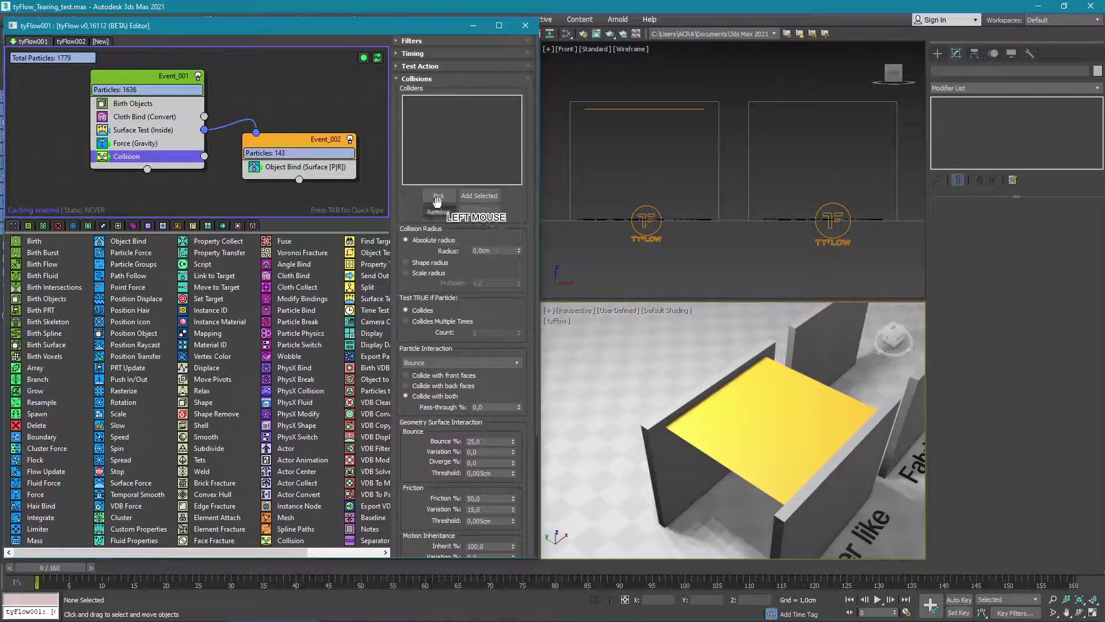
{"action": "left_click", "coordinate": [598, 374]}
{"action": "left_click", "coordinate": [437, 197]}
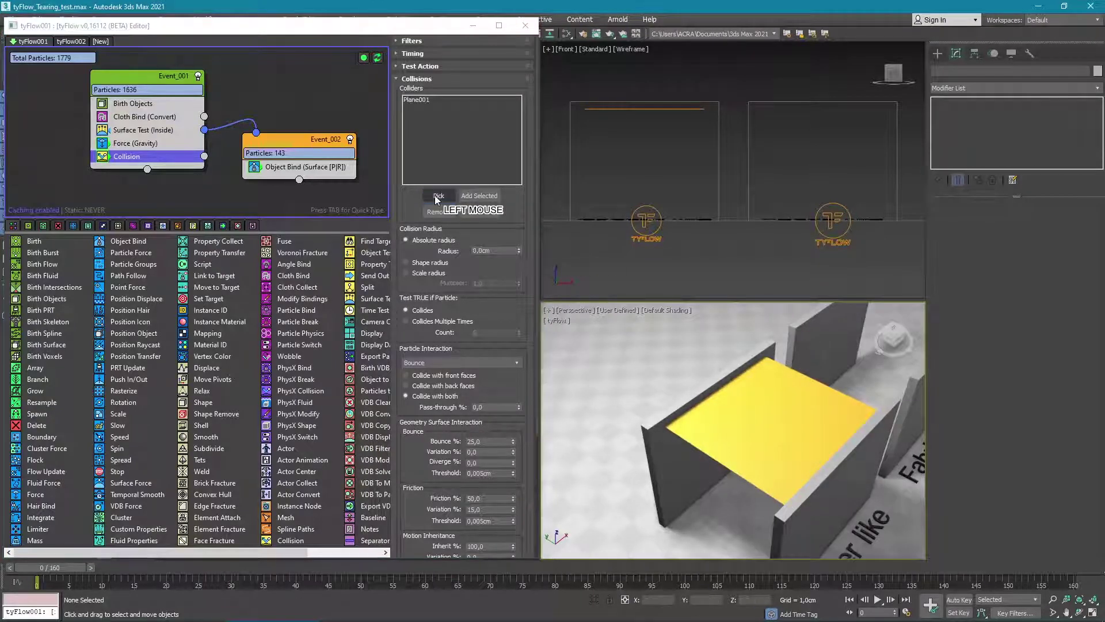
{"action": "left_click", "coordinate": [660, 439]}
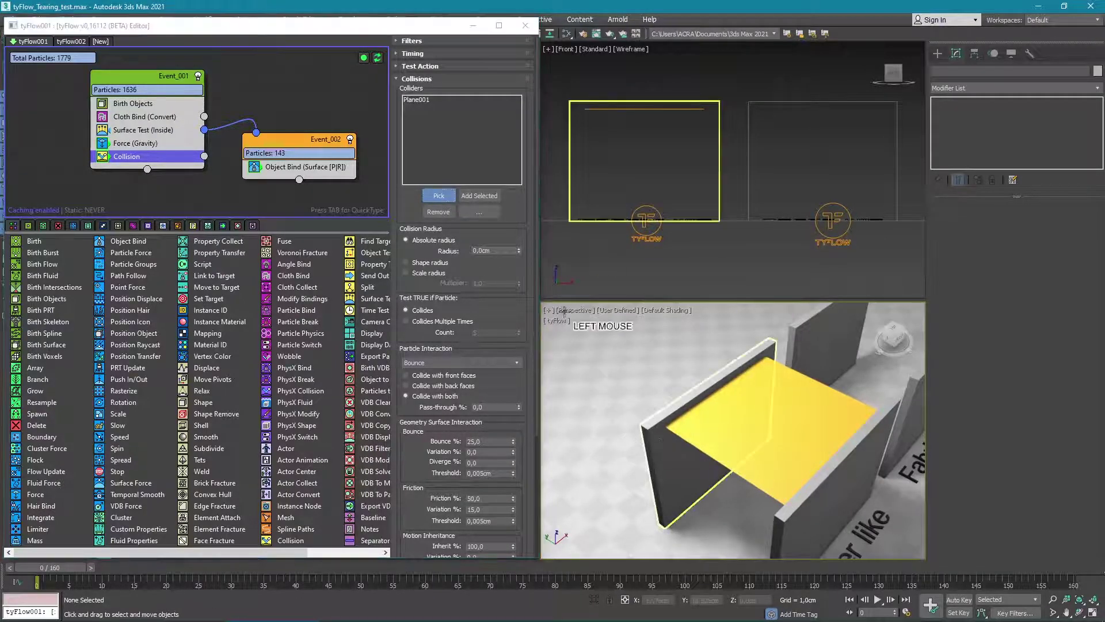
{"action": "left_click", "coordinate": [793, 534]}
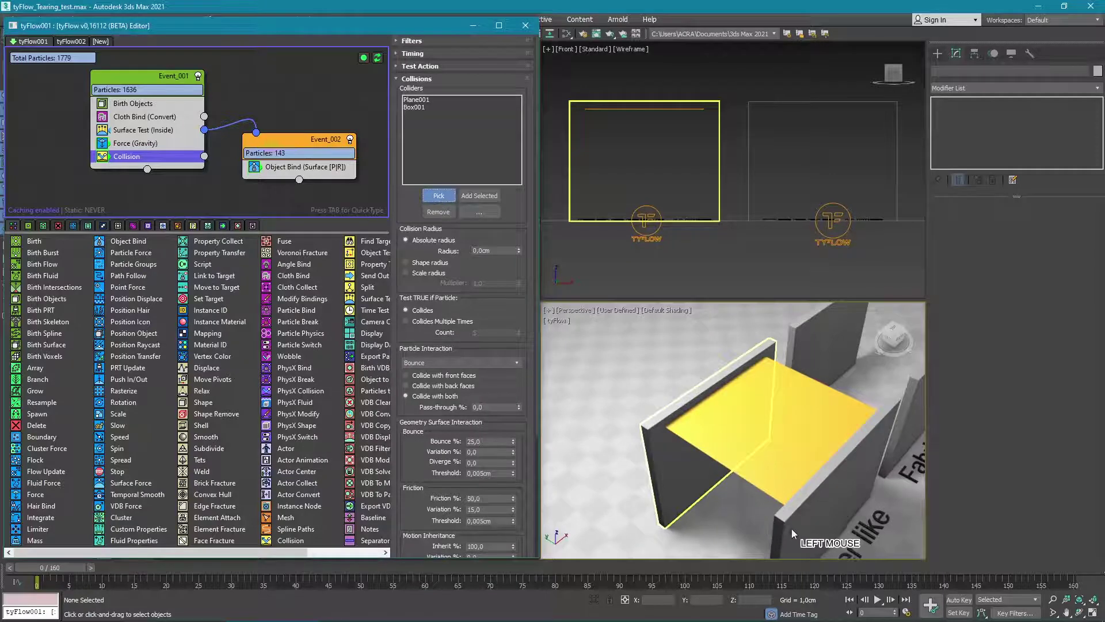
{"action": "left_click", "coordinate": [606, 438]}
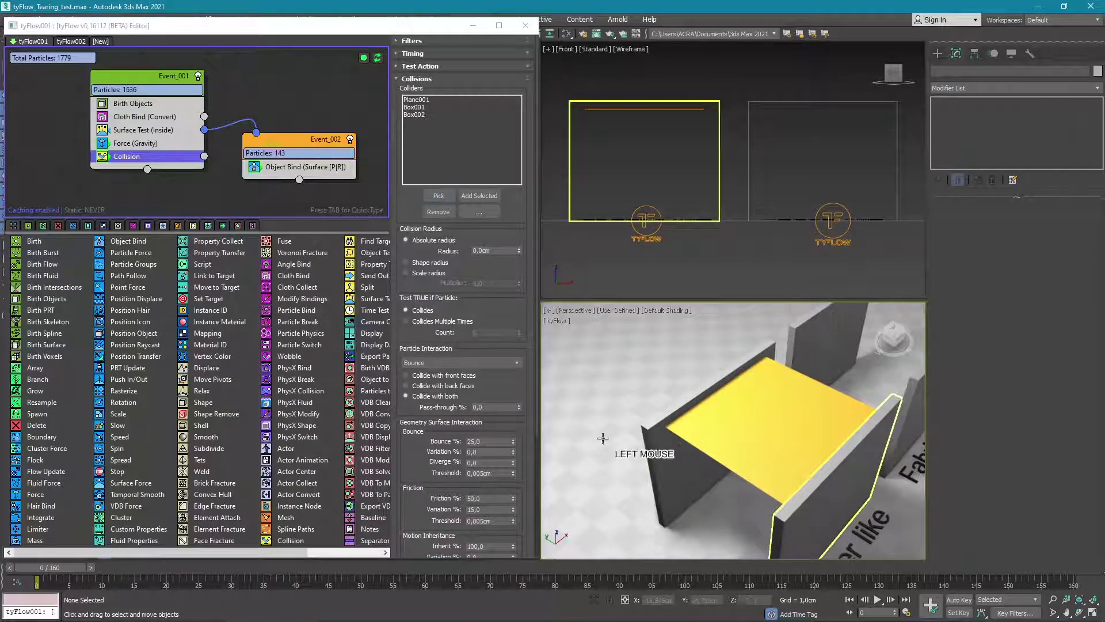
{"action": "left_click", "coordinate": [213, 200]}
- Turn off cloth tearing in the Cloth Bind operator of Event_001
{"action": "left_click", "coordinate": [164, 118]}
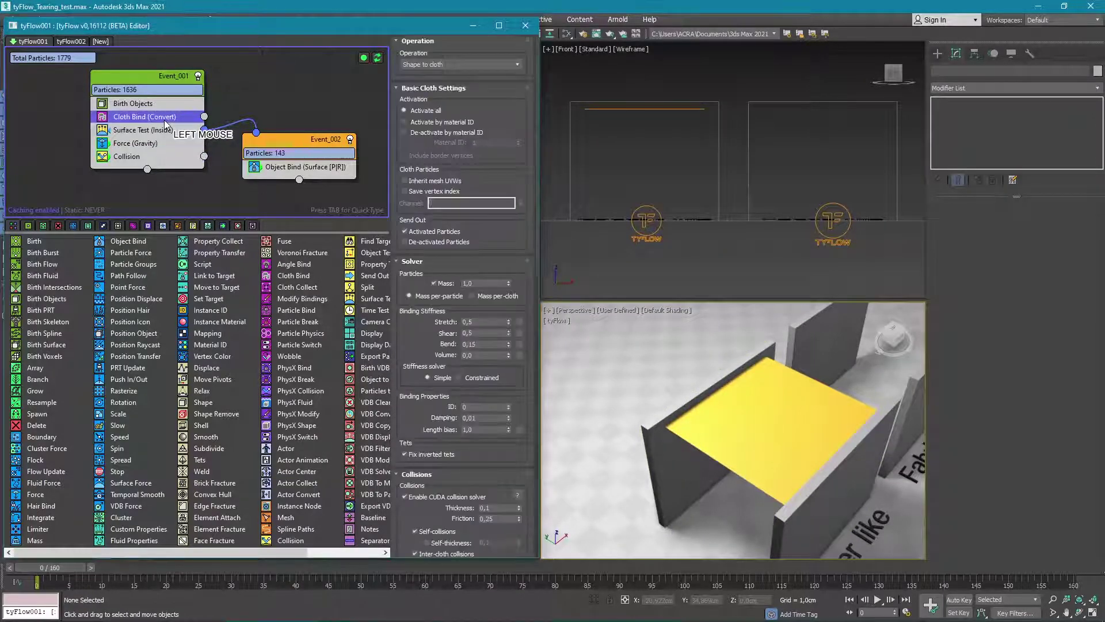
{"action": "scroll", "coordinate": [434, 316], "scroll_direction": "down", "scroll_amount": 10}
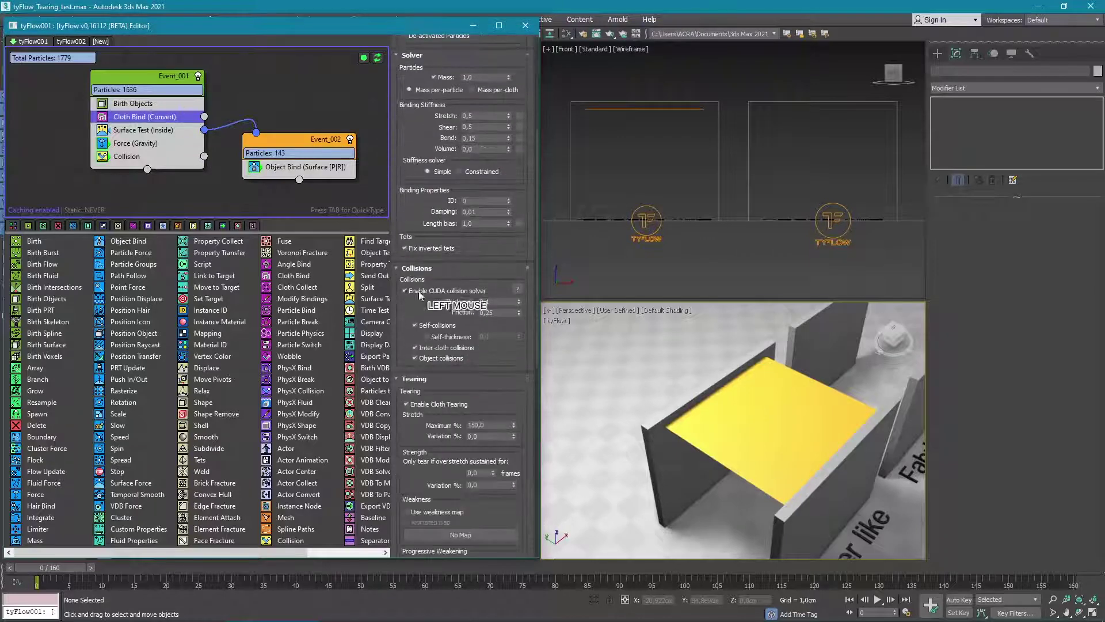
{"action": "scroll", "coordinate": [426, 323], "scroll_direction": "down", "scroll_amount": 1}
{"action": "left_click", "coordinate": [420, 263]}
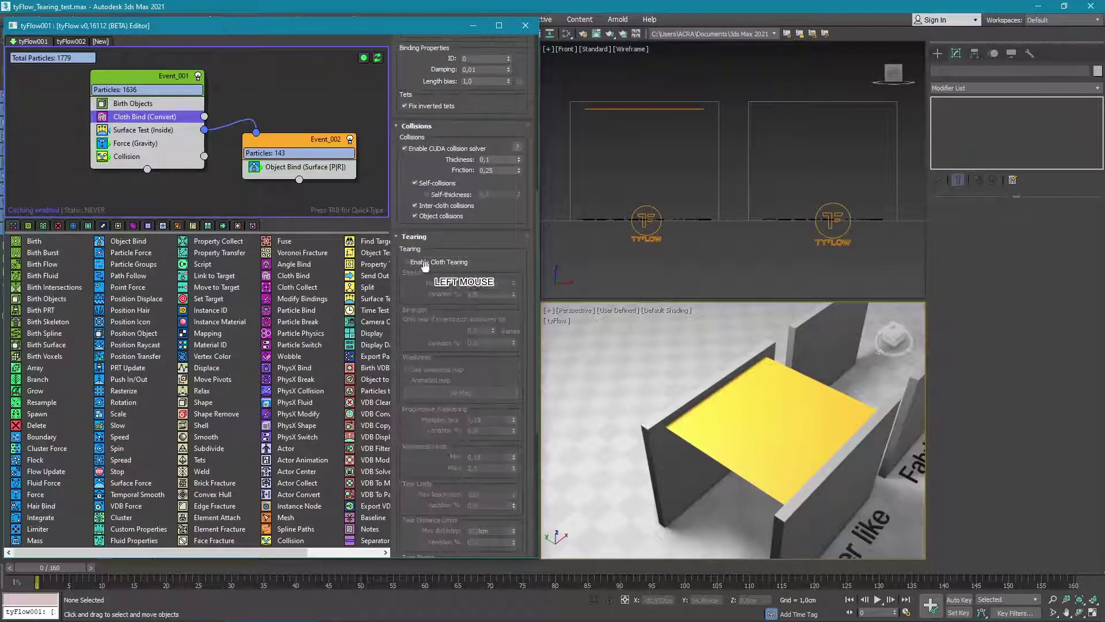
- Scrub the timeline forward to check how the sheet stretches without tearing, and return to frame 0
{"action": "left_click", "coordinate": [269, 567]}
{"action": "left_click_drag", "start_coordinate": [269, 567], "coordinate": [271, 568]}
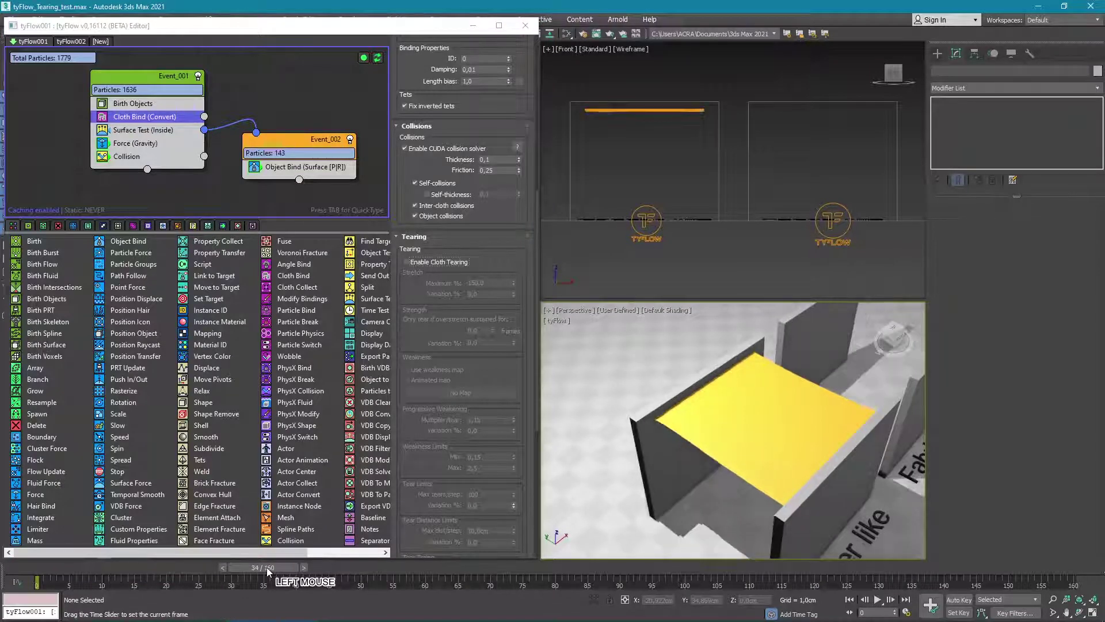
{"action": "left_click_drag", "start_coordinate": [328, 568], "coordinate": [364, 568]}
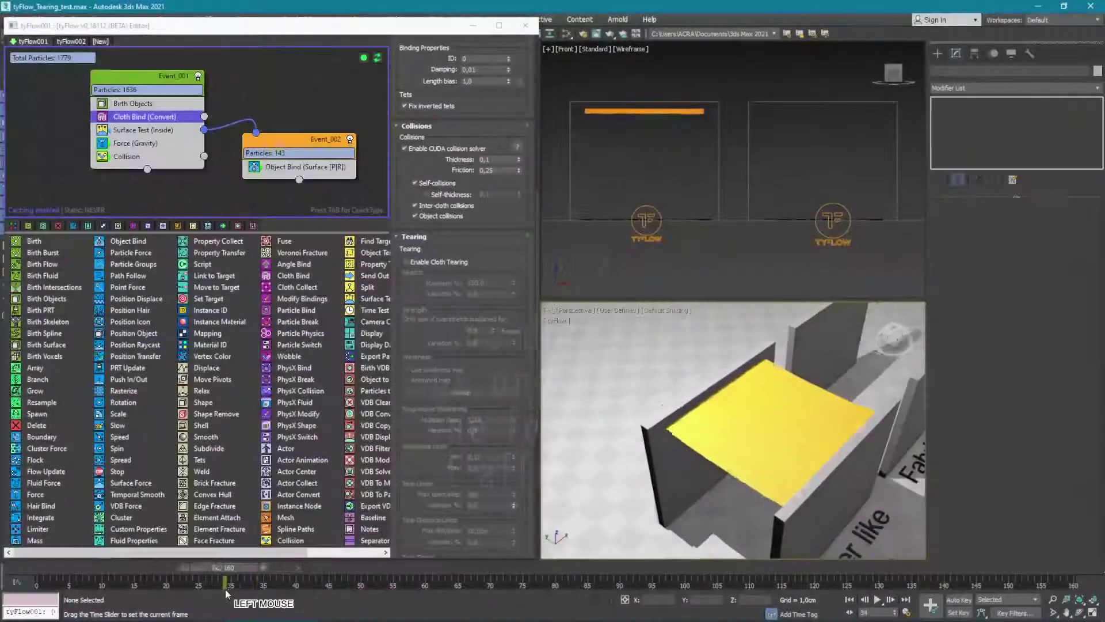
{"action": "left_click_drag", "start_coordinate": [226, 589], "coordinate": [27, 584]}
- Enable cloth tearing again and set the maximum stretch to 140%
{"action": "left_click", "coordinate": [434, 260]}
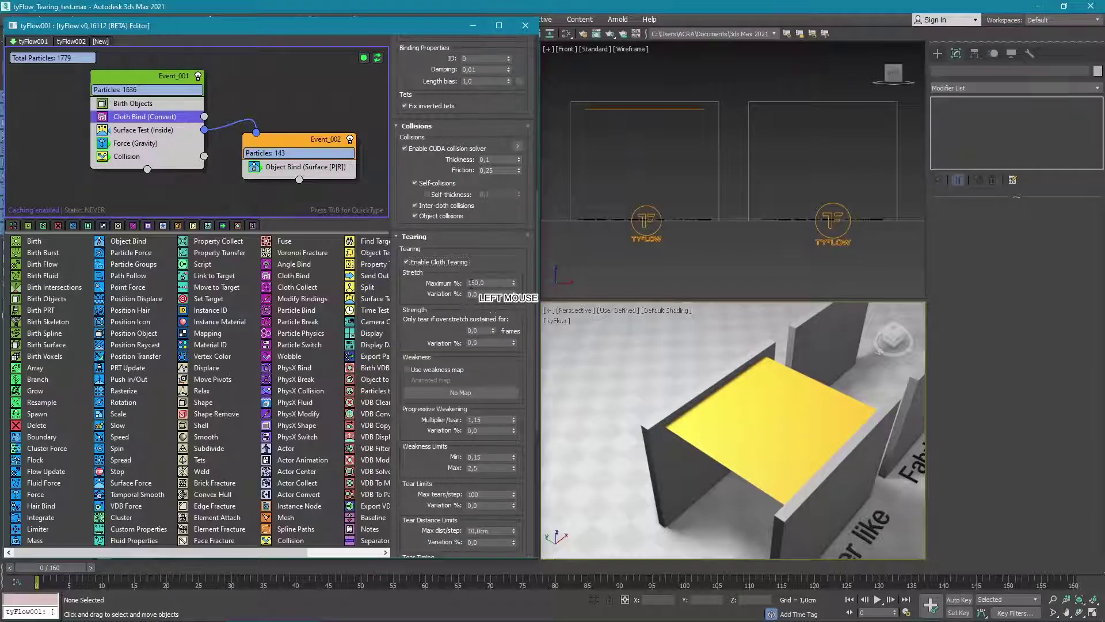
{"action": "left_click_drag", "start_coordinate": [470, 283], "coordinate": [505, 282]}
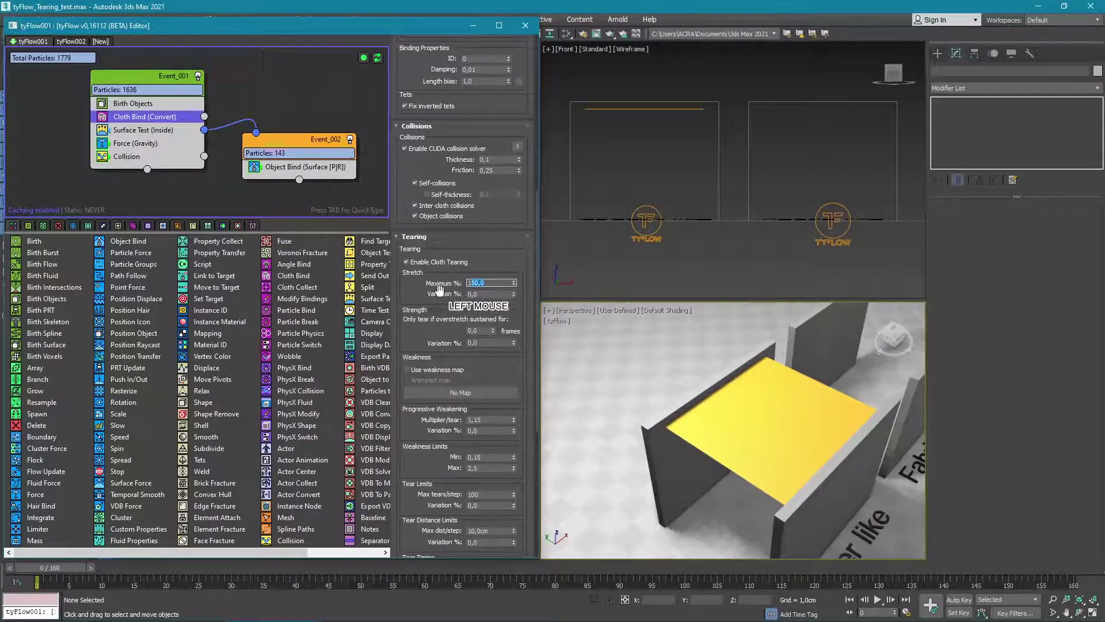
- Set the cloth collision thickness to 0.4 and enable a self-thickness of 0.4
{"action": "left_click_drag", "start_coordinate": [445, 164], "coordinate": [485, 240]}
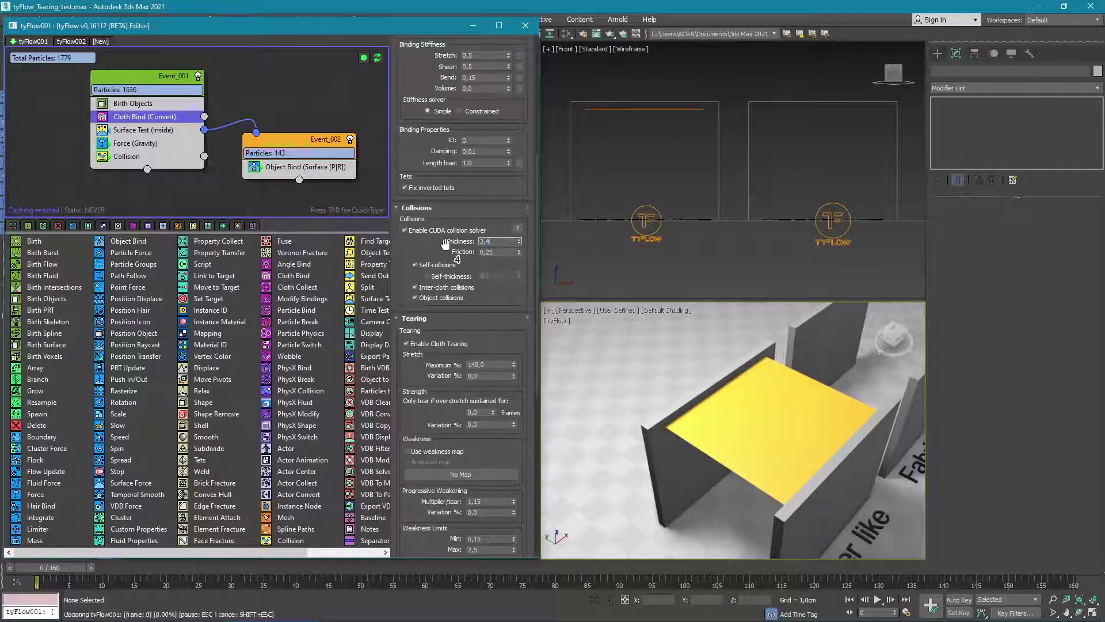
{"action": "scroll", "coordinate": [445, 271], "scroll_direction": "down", "scroll_amount": 4}
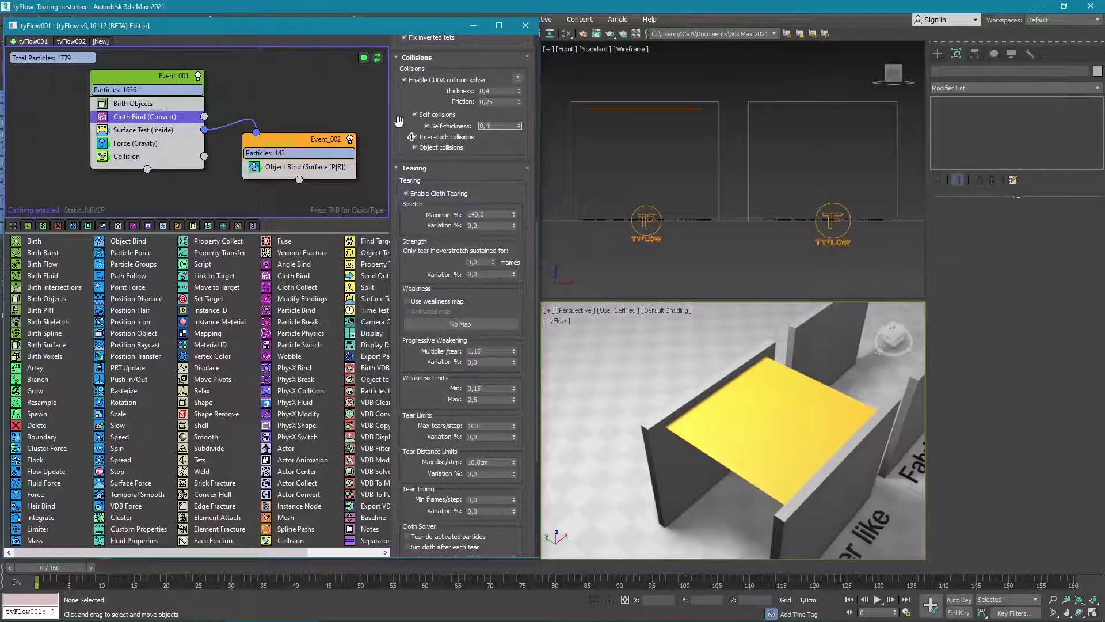
{"action": "left_click_drag", "start_coordinate": [399, 122], "coordinate": [412, 267]}
- Add a shell to the cloth mesh surface with outer and inner amounts of 0.2
{"action": "left_click_drag", "start_coordinate": [418, 426], "coordinate": [414, 178]}
{"action": "left_click_drag", "start_coordinate": [427, 350], "coordinate": [444, 119]}
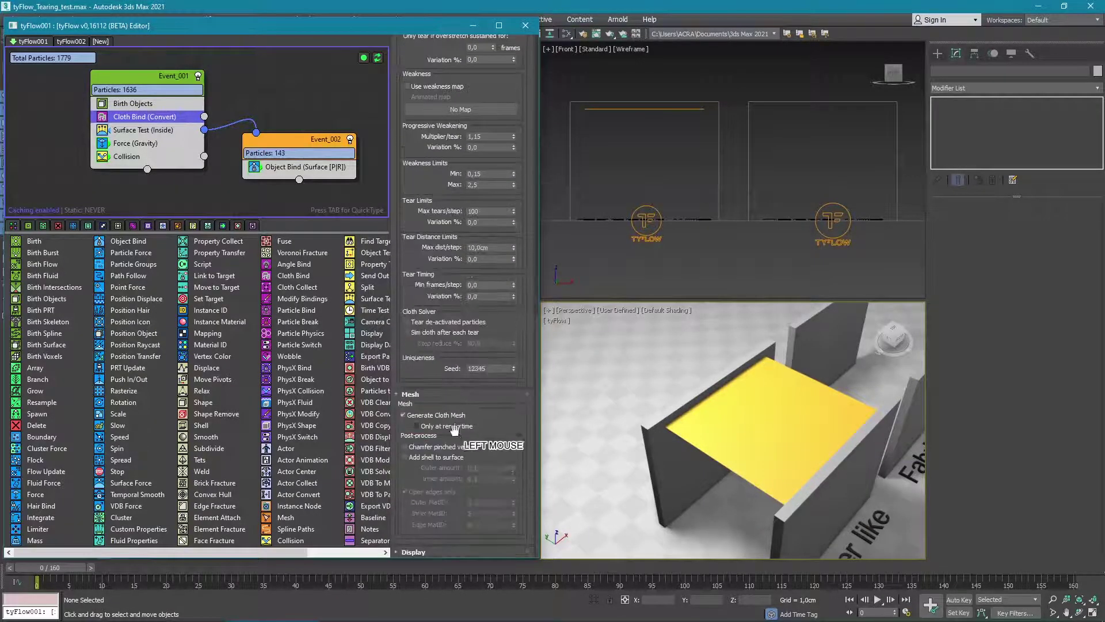
{"action": "left_click", "coordinate": [437, 456]}
{"action": "left_click", "coordinate": [435, 469]}
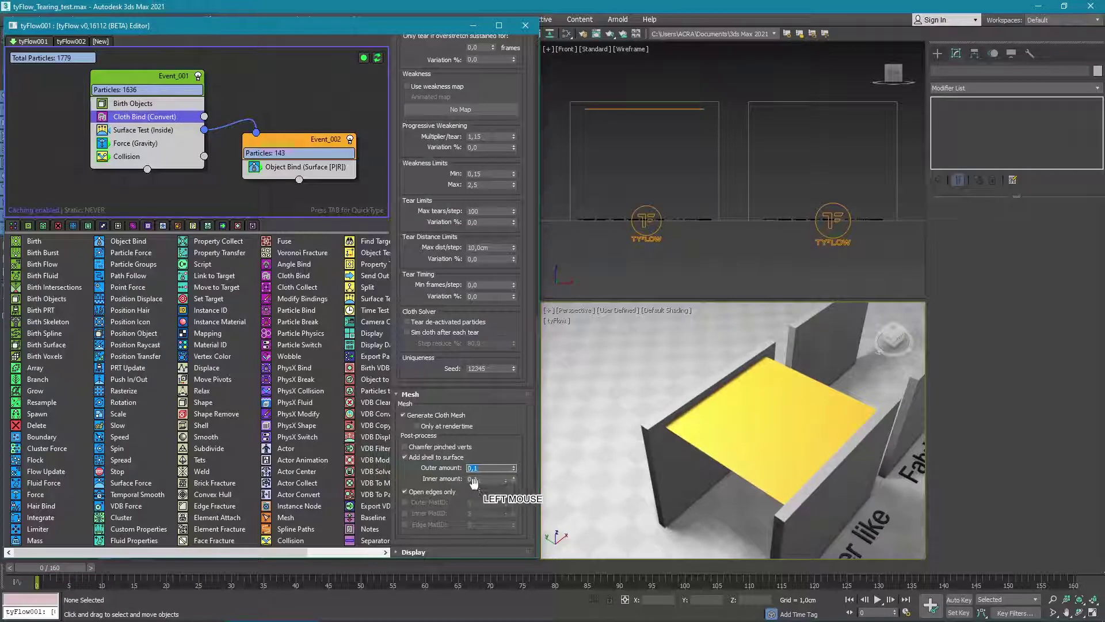
{"action": "type", "text": "0,2"}
{"action": "key", "text": "Tab"}
{"action": "type", "text": "0,2"}
{"action": "key", "text": "Return"}
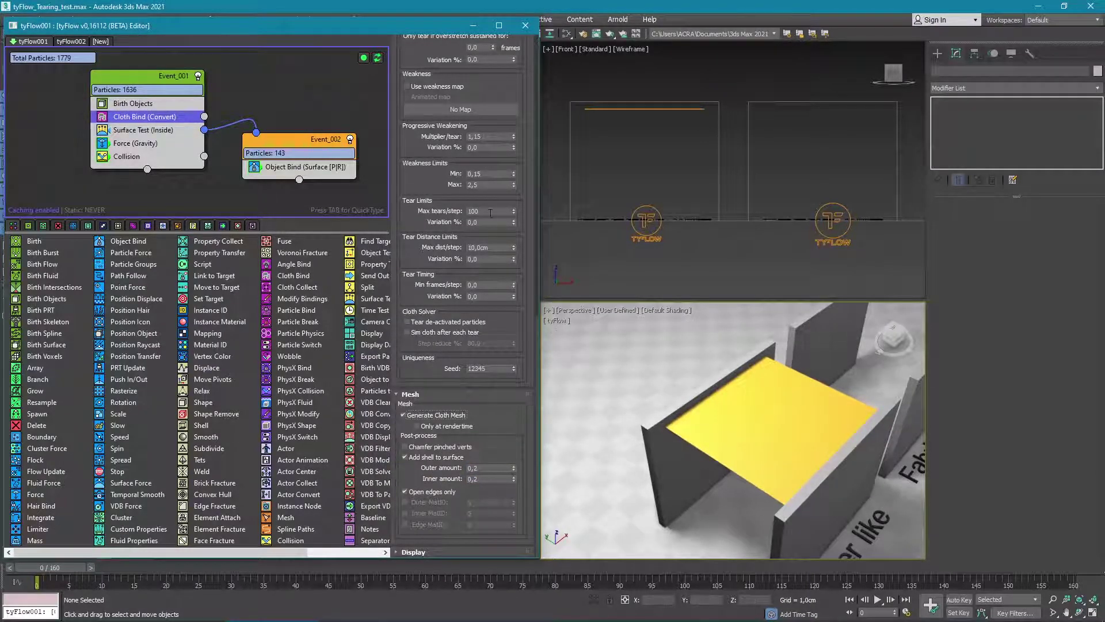
- Set the cloth's progressive weakening multiplier to 1.24, maximum tears per step to 1 and maximum tear distance to 0 cm, and simulate to frame 28
{"action": "left_click_drag", "start_coordinate": [422, 189], "coordinate": [456, 242]}
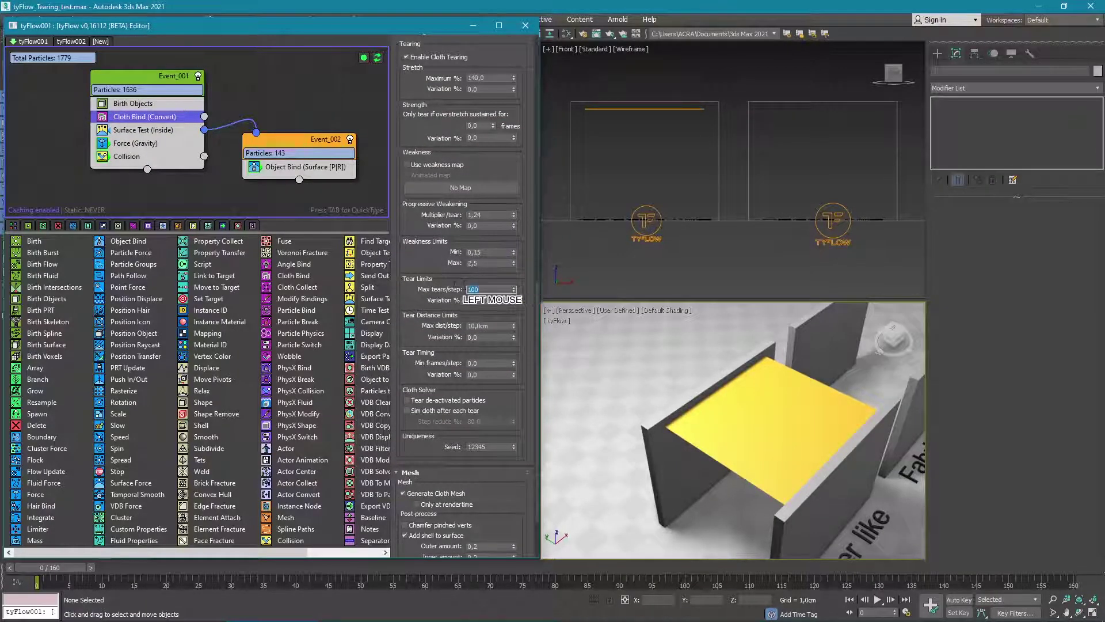
{"action": "left_click", "coordinate": [485, 326]}
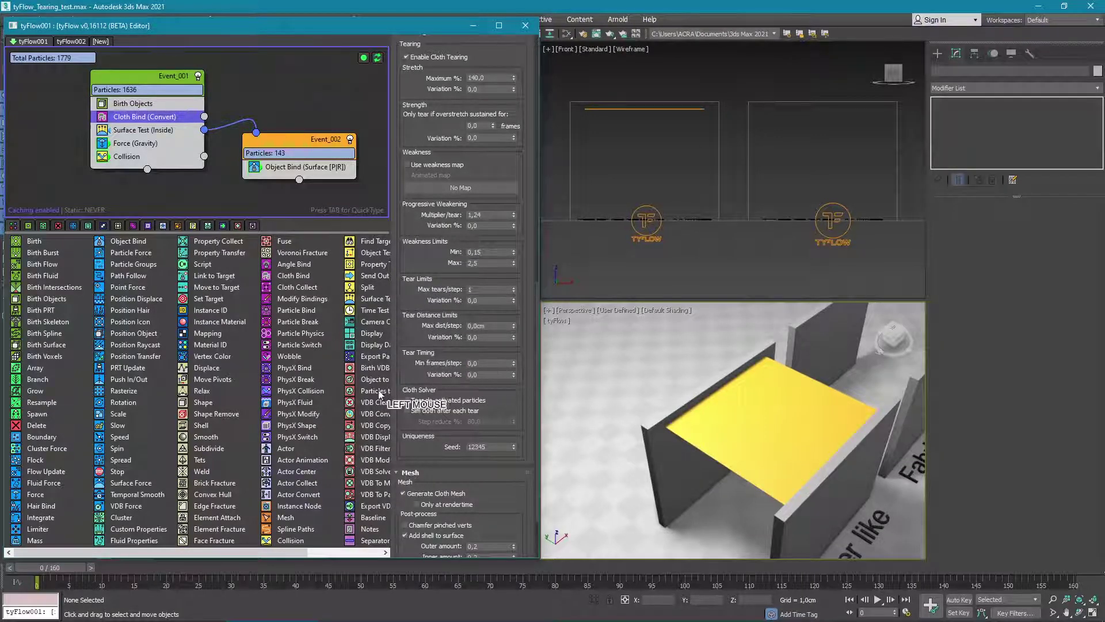
{"action": "left_click_drag", "start_coordinate": [230, 563], "coordinate": [233, 569]}
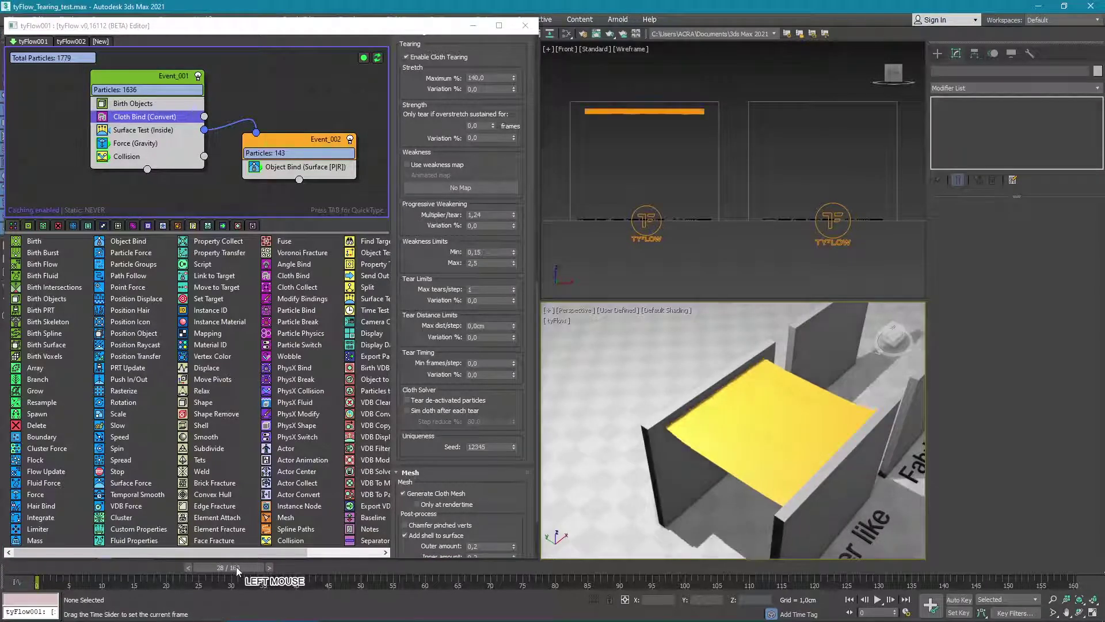
- Assign the Rubber physical material to the tyFlow object of the rubber-like sheet
{"action": "mouse_move", "coordinate": [695, 472]}
{"action": "middle_mouse_down"}
{"action": "mouse_move", "coordinate": [713, 461]}
{"action": "mouse_move", "coordinate": [703, 461]}
{"action": "middle_mouse_up"}
{"action": "key", "text": "m"}
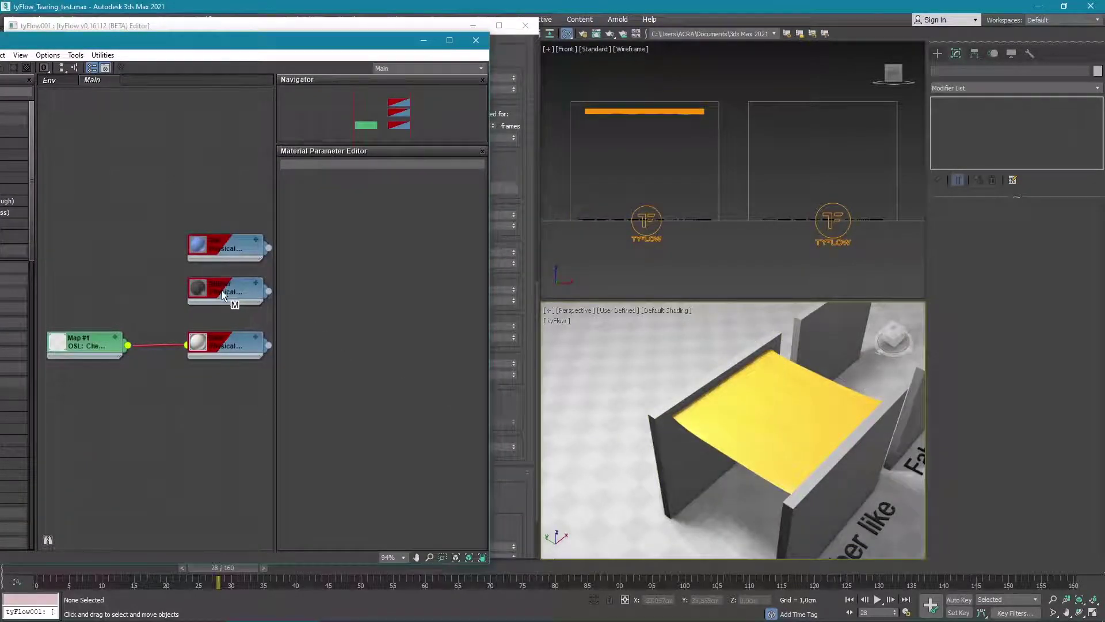
{"action": "left_click_drag", "start_coordinate": [222, 290], "coordinate": [766, 432]}
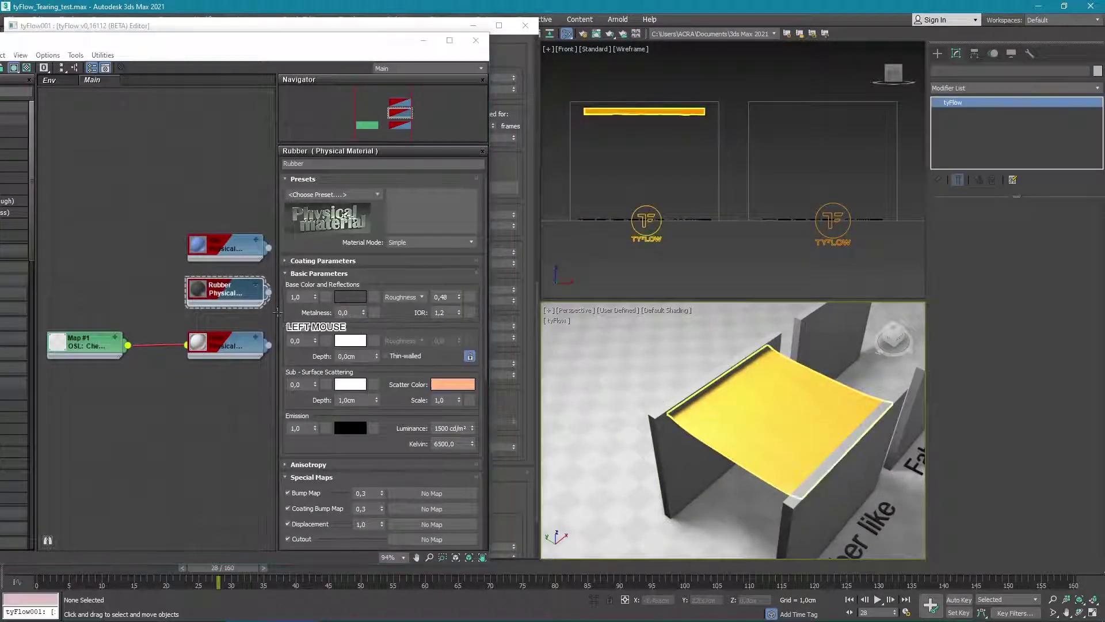
{"action": "left_click", "coordinate": [221, 290]}
{"action": "right_click", "coordinate": [221, 290]}
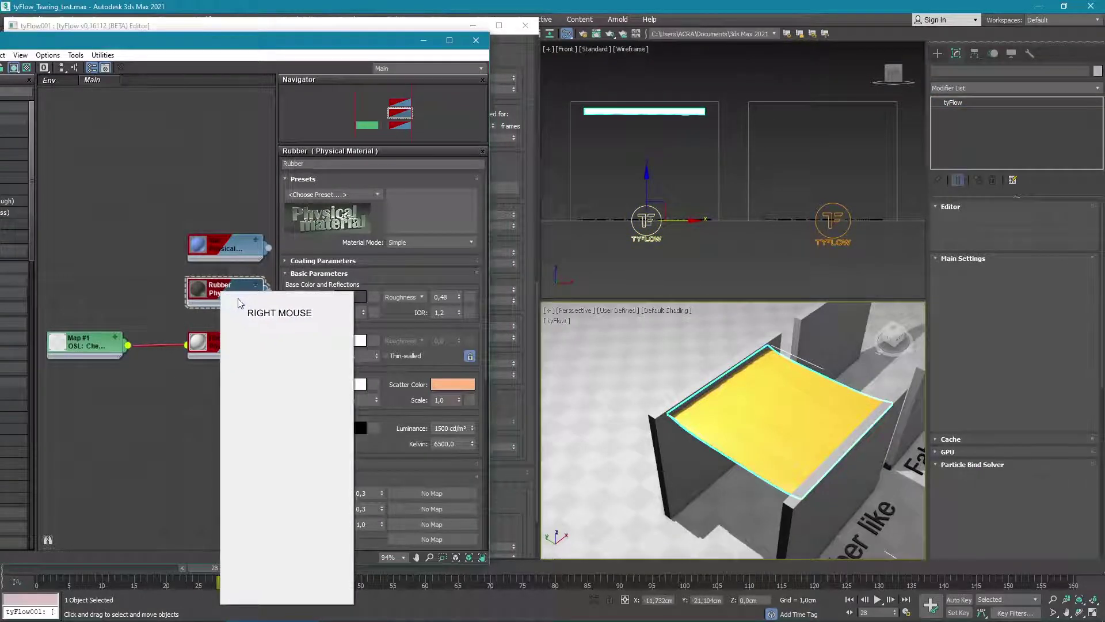
{"action": "left_click", "coordinate": [271, 309]}
{"action": "middle_click", "coordinate": [666, 420]}
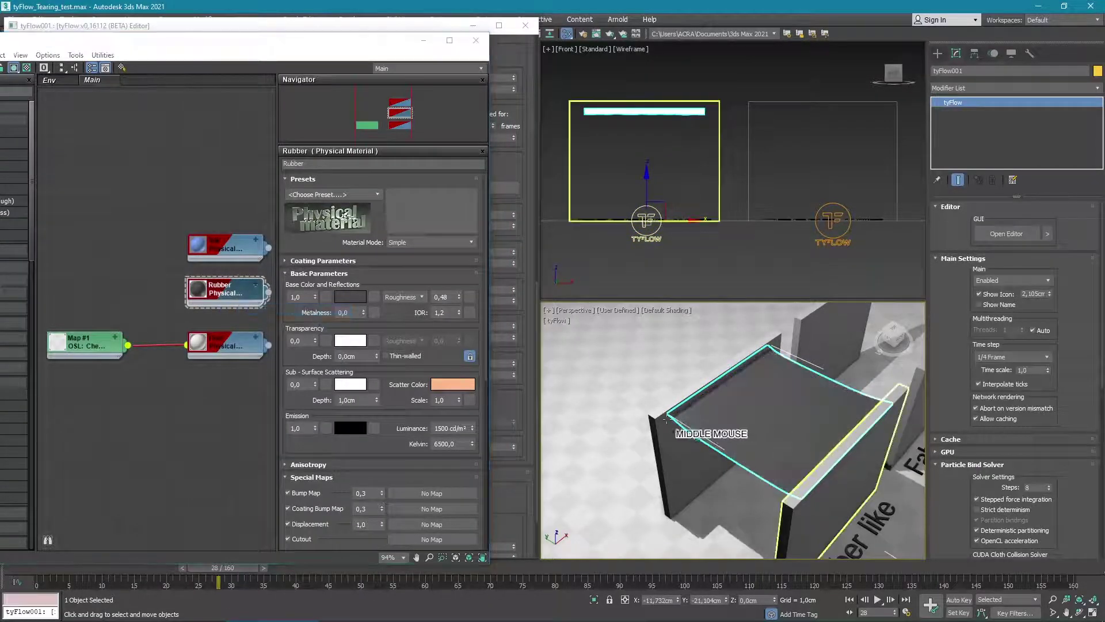
- Assign the Silk physical material to the tyFlow object of the fabric-like setup and close the material editor
{"action": "middle_click_drag", "start_coordinate": [840, 442], "coordinate": [709, 424]}
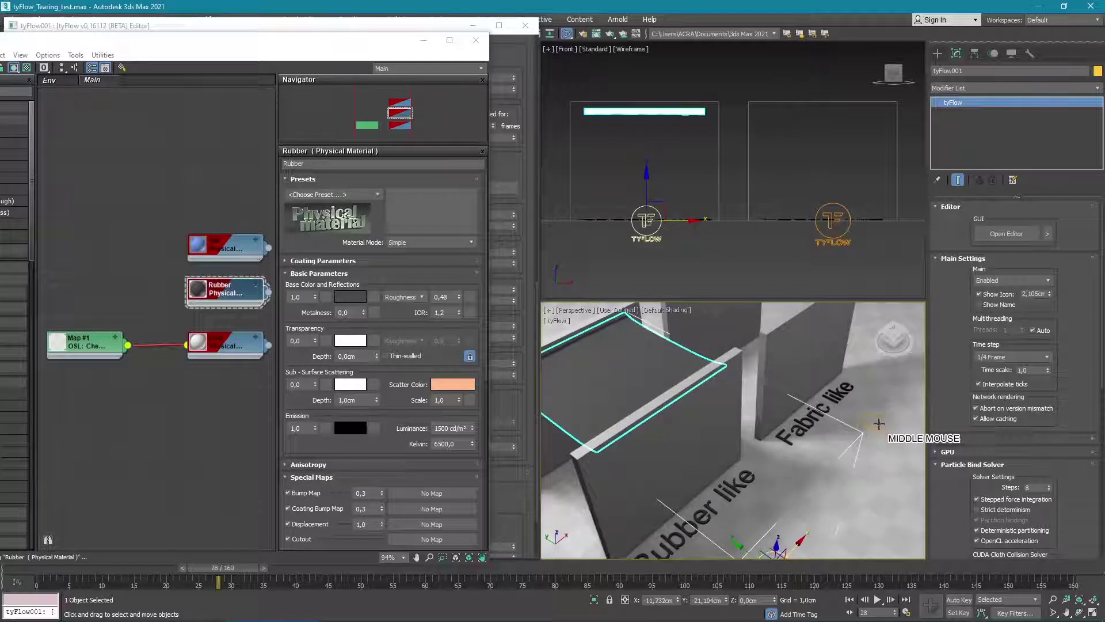
{"action": "left_click", "coordinate": [866, 432]}
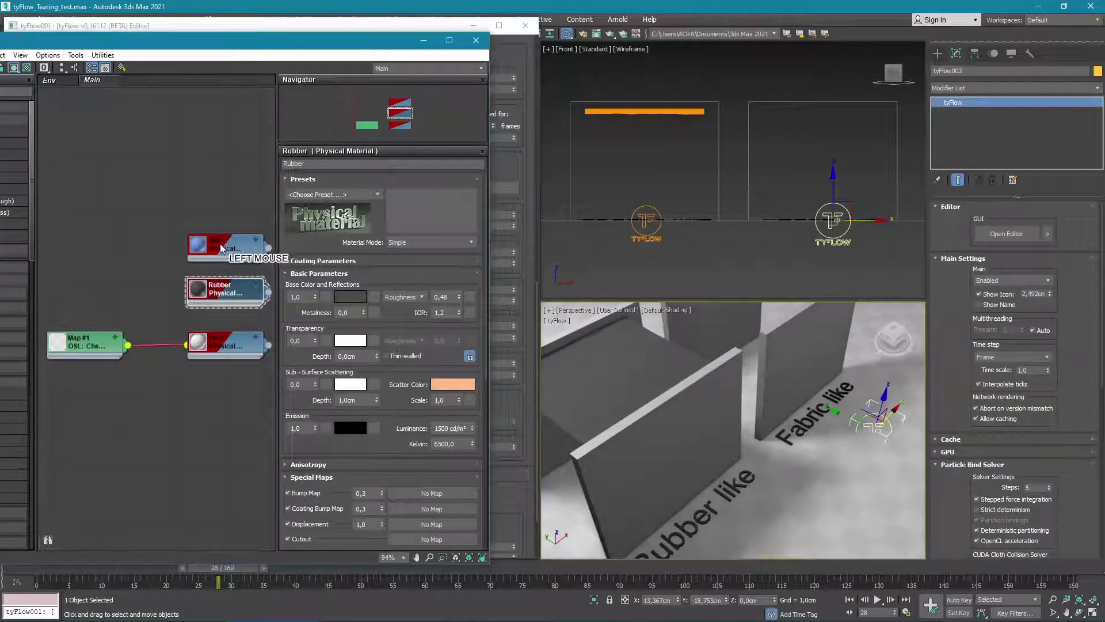
{"action": "left_click", "coordinate": [222, 248]}
{"action": "right_click", "coordinate": [221, 248]}
{"action": "left_click", "coordinate": [293, 266]}
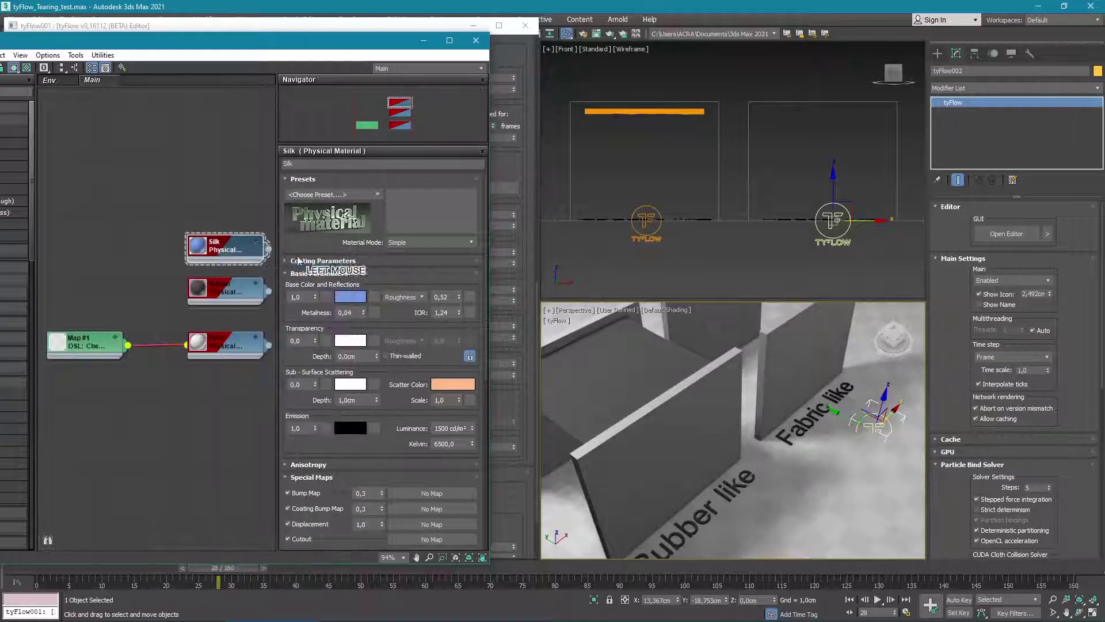
{"action": "left_click", "coordinate": [476, 41]}
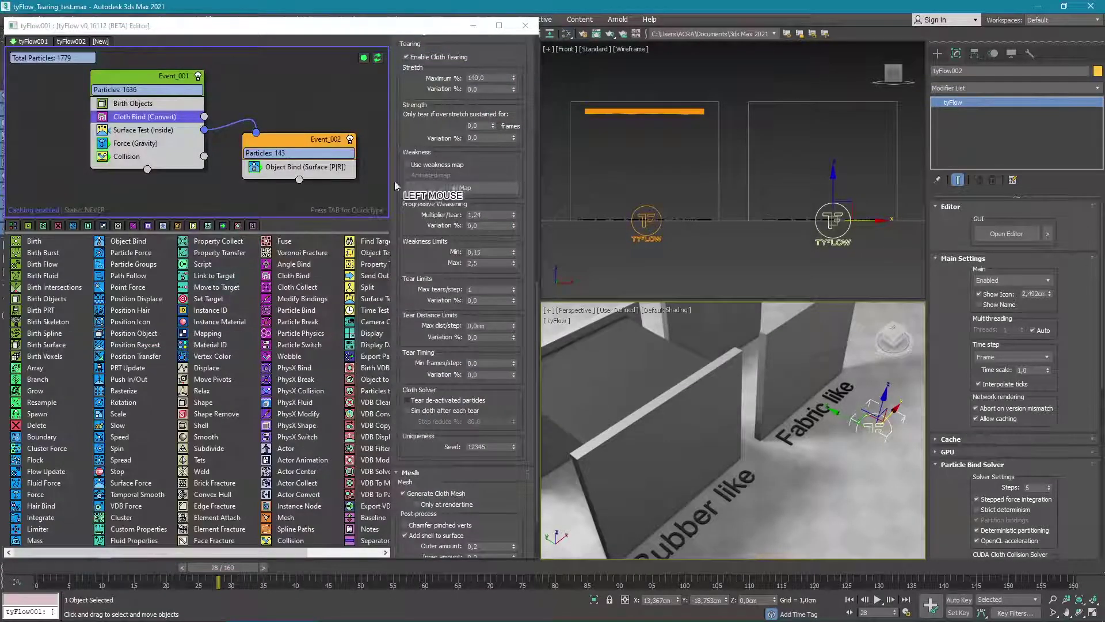
{"action": "left_click", "coordinate": [345, 187]}
- Simulate the rubber-like sheet to frame 42 and play the animation onward to watch how it tears
{"action": "middle_click_drag", "start_coordinate": [657, 439], "coordinate": [836, 500]}
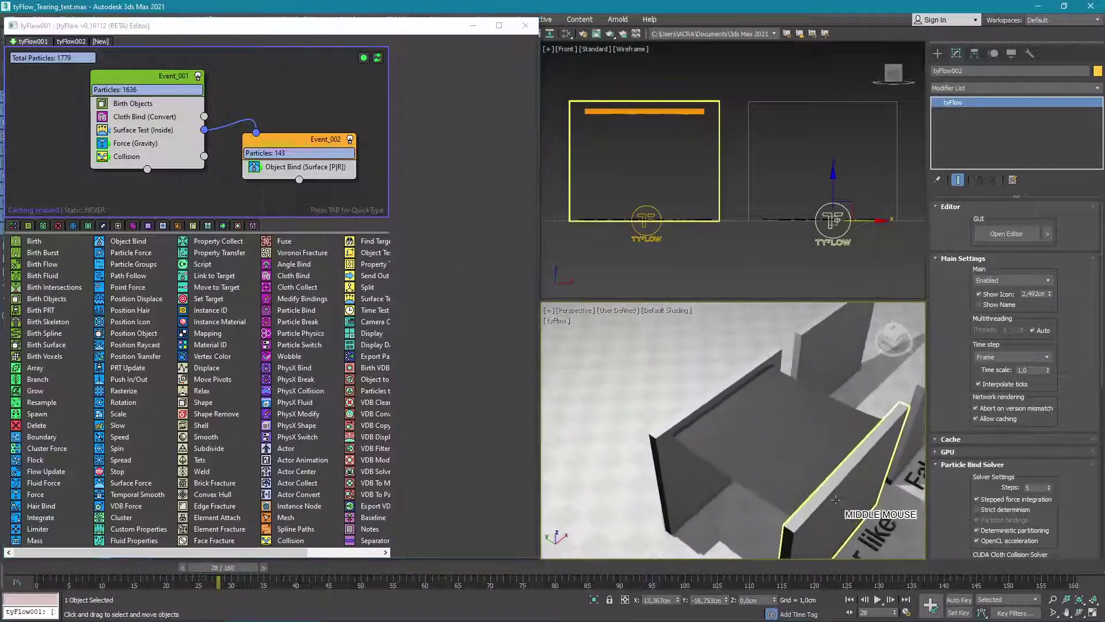
{"action": "left_click", "coordinate": [320, 570]}
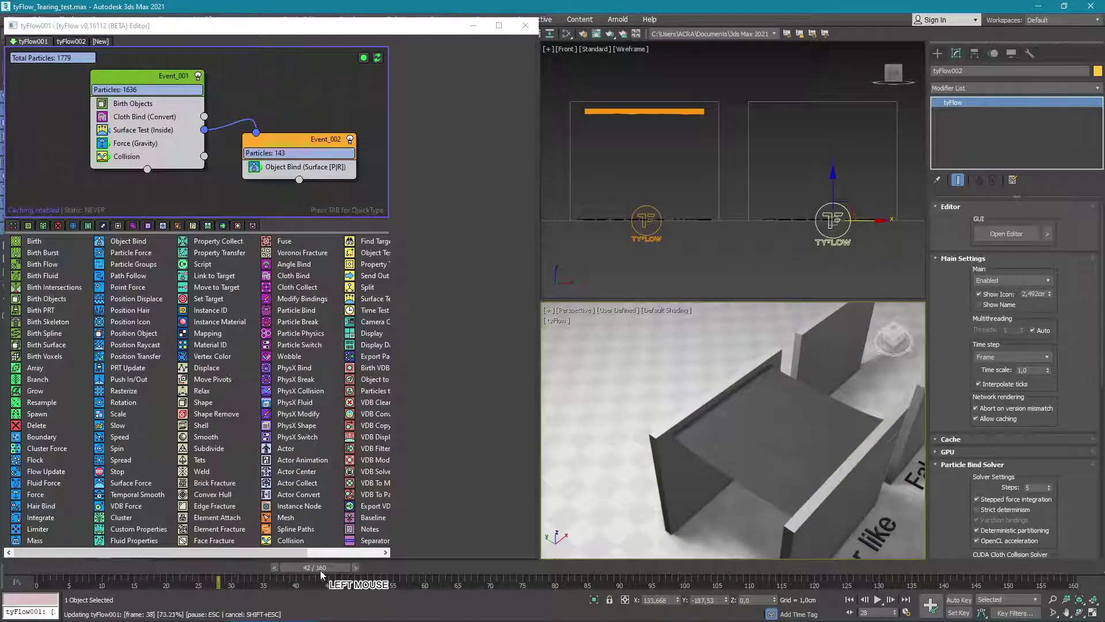
{"action": "right_click", "coordinate": [878, 599]}
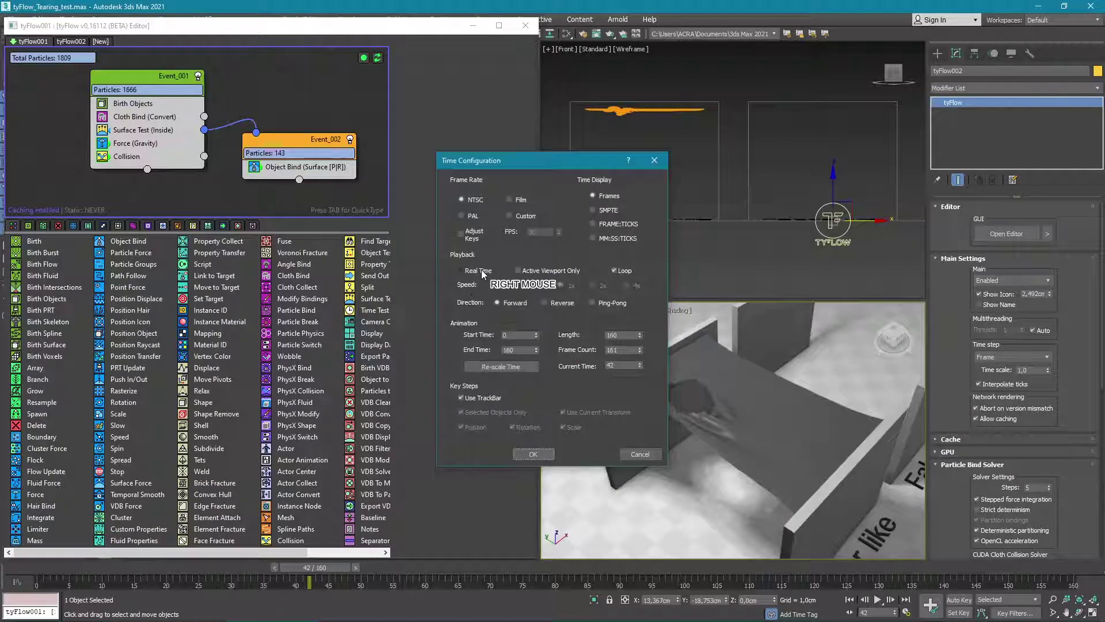
{"action": "left_click", "coordinate": [526, 458]}
{"action": "left_click", "coordinate": [878, 600]}
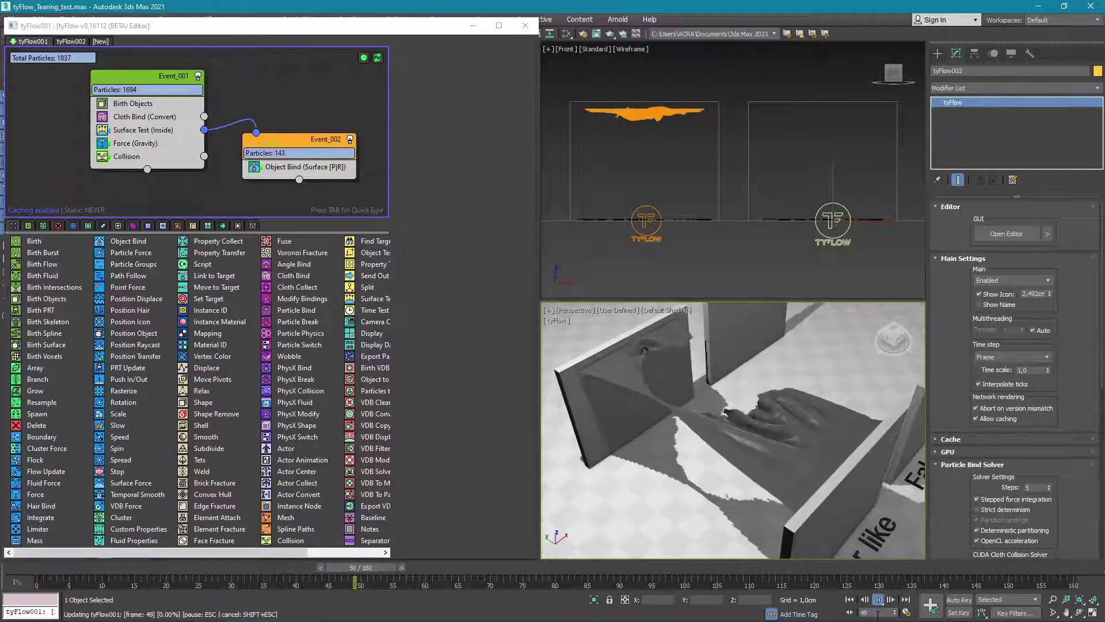
{"action": "mouse_move", "coordinate": [879, 620]}
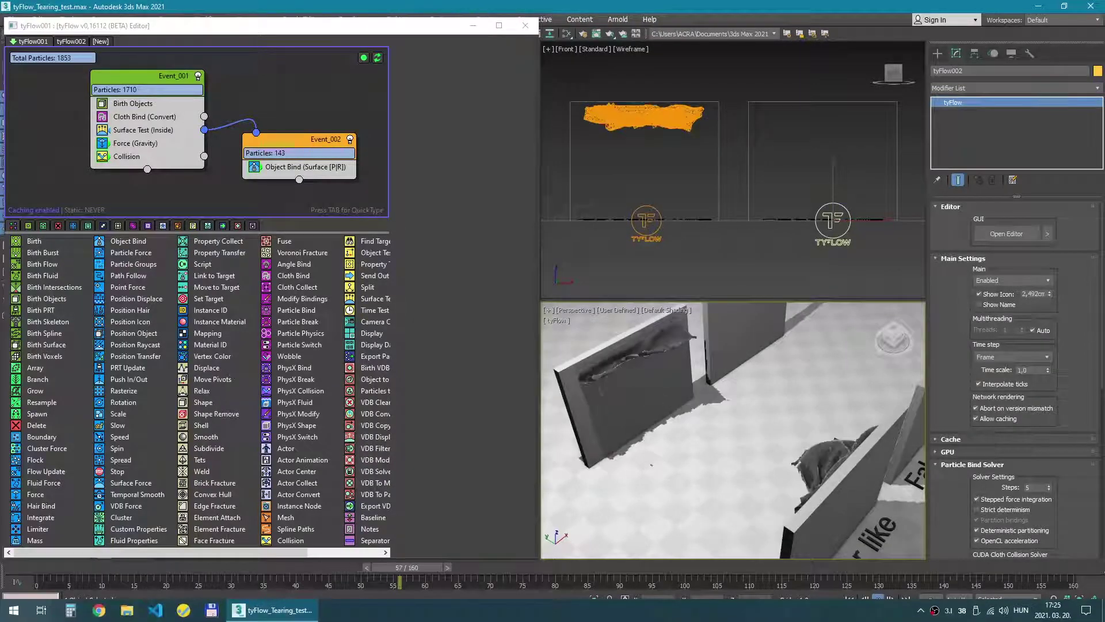
{"action": "left_click", "coordinate": [615, 433]}
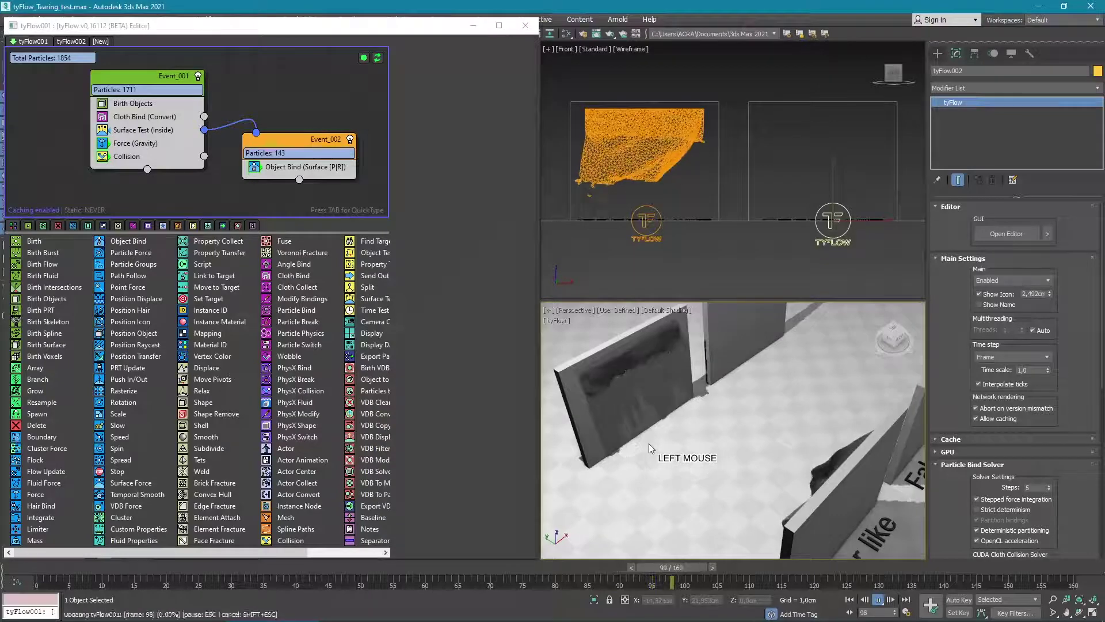
- Examine the torn rubber pieces hanging on the walls from several angles during playback, and stop the animation
{"action": "middle_click_drag", "start_coordinate": [649, 444], "coordinate": [753, 397], "text": "alt"}
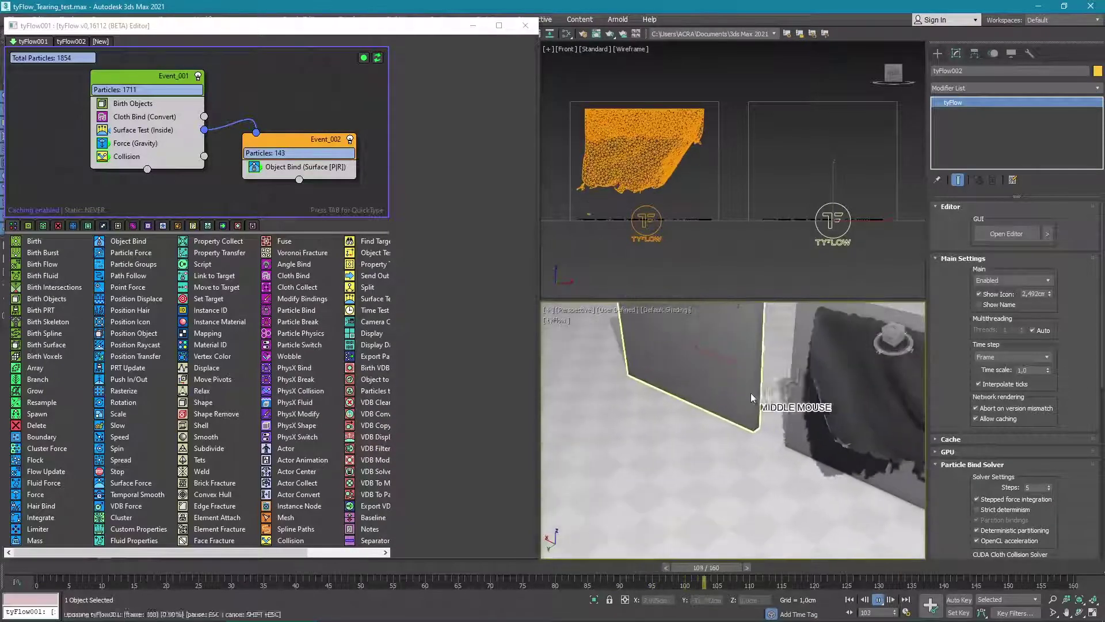
{"action": "right_click", "coordinate": [805, 425]}
{"action": "left_click", "coordinate": [799, 430]}
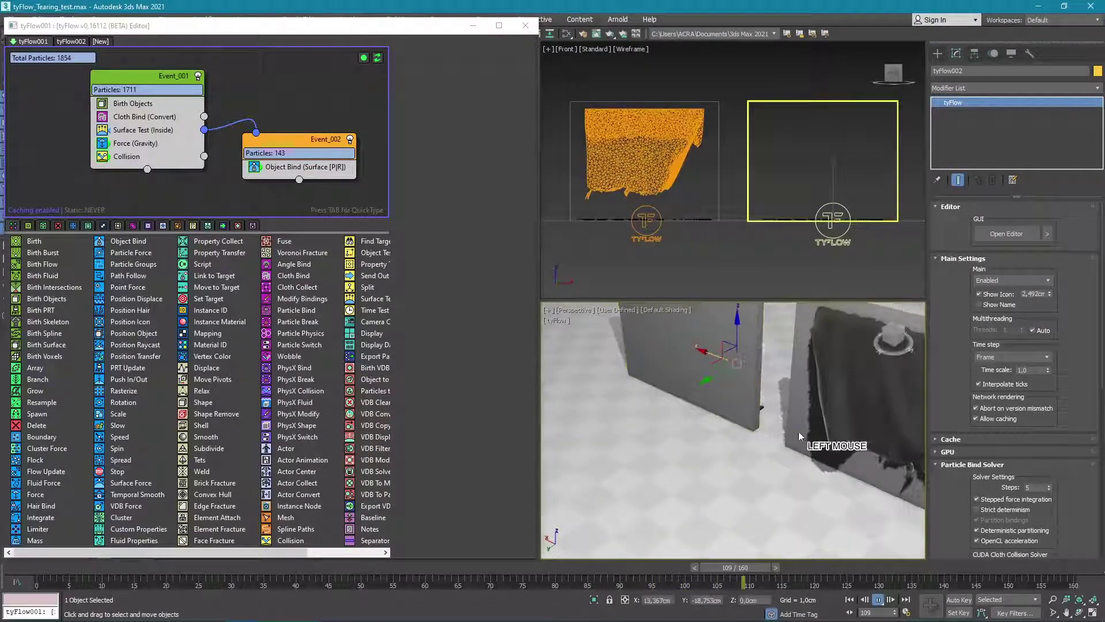
{"action": "left_click", "coordinate": [803, 429]}
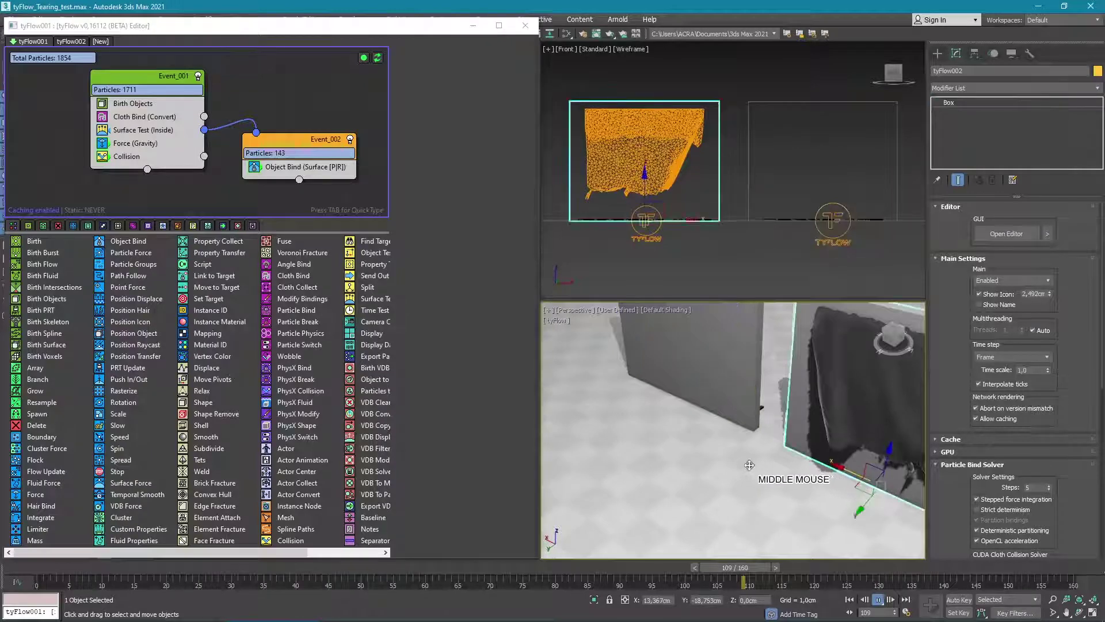
{"action": "middle_click_drag", "start_coordinate": [749, 465], "coordinate": [838, 585], "text": "alt"}
{"action": "left_click", "coordinate": [879, 600]}
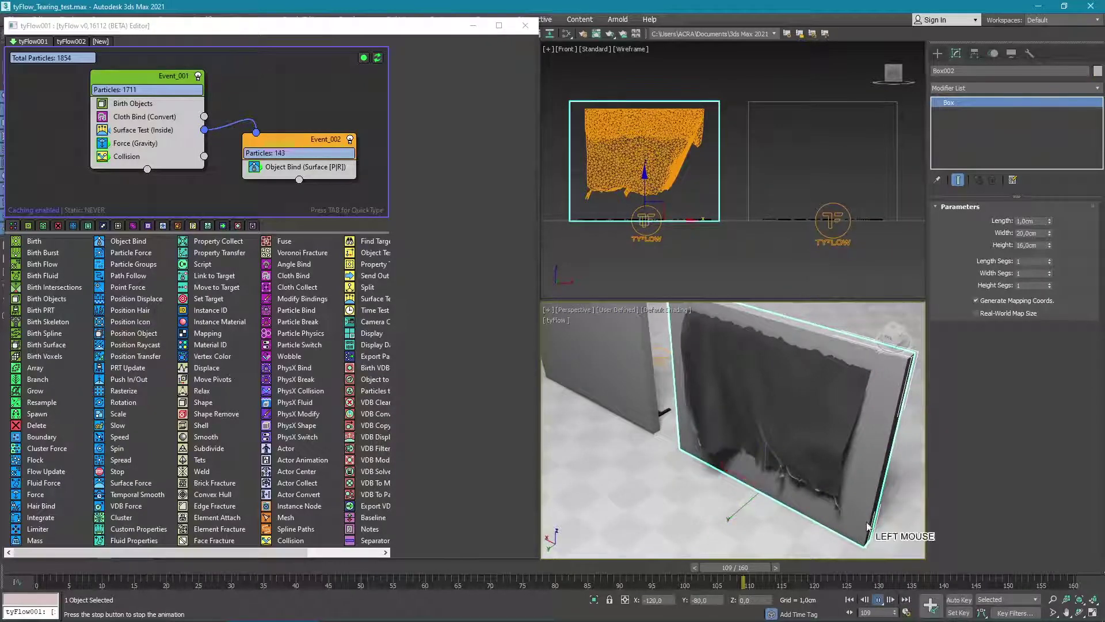
{"action": "mouse_move", "coordinate": [789, 454]}
{"action": "middle_mouse_down", "text": "alt"}
{"action": "mouse_move", "coordinate": [812, 461]}
{"action": "mouse_move", "coordinate": [803, 451]}
{"action": "middle_mouse_up", "text": "alt"}
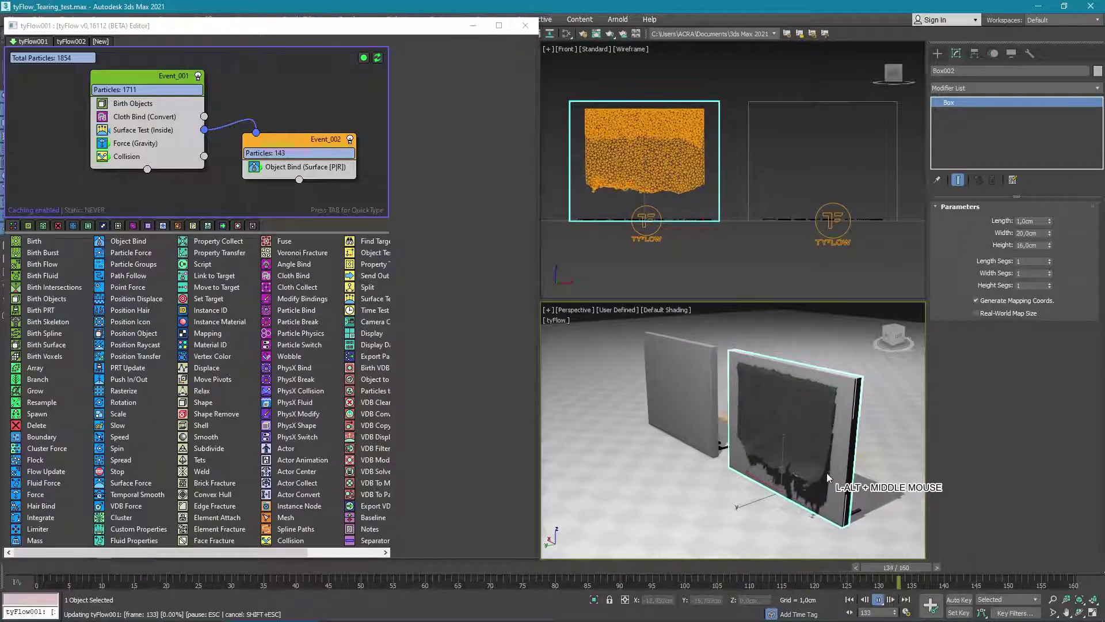
{"action": "scroll", "coordinate": [787, 391], "scroll_direction": "up", "scroll_amount": 3}
{"action": "scroll", "coordinate": [751, 392], "scroll_direction": "up", "scroll_amount": 1}
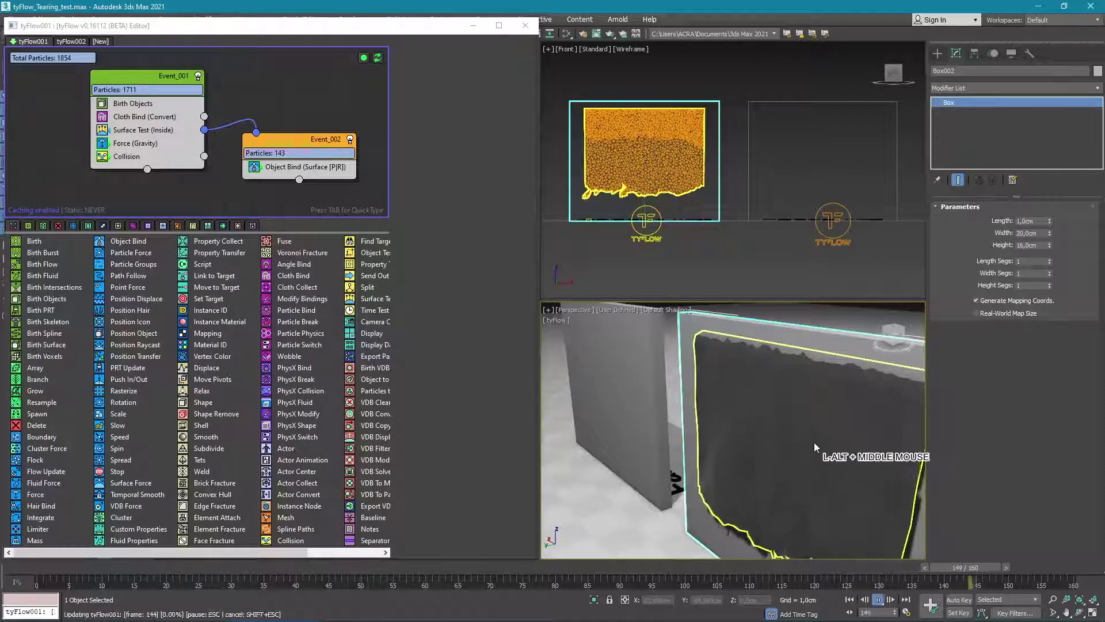
{"action": "scroll", "coordinate": [818, 472], "scroll_direction": "down", "scroll_amount": 2}
{"action": "scroll", "coordinate": [818, 473], "scroll_direction": "down", "scroll_amount": 2}
{"action": "middle_click_drag", "start_coordinate": [832, 482], "coordinate": [893, 493]}
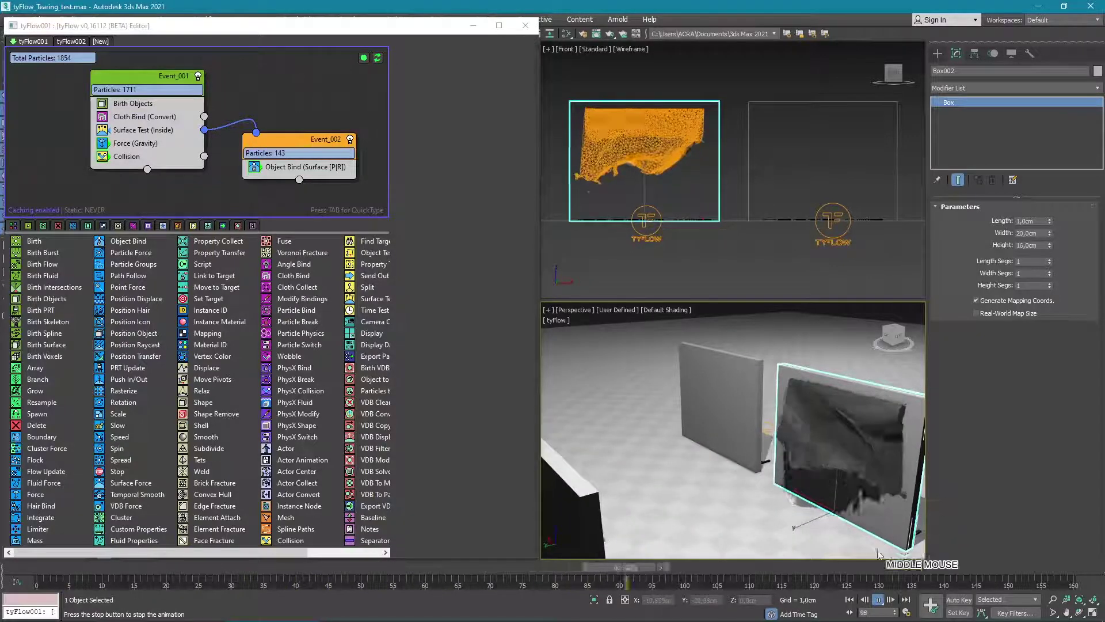
{"action": "left_click", "coordinate": [878, 599]}
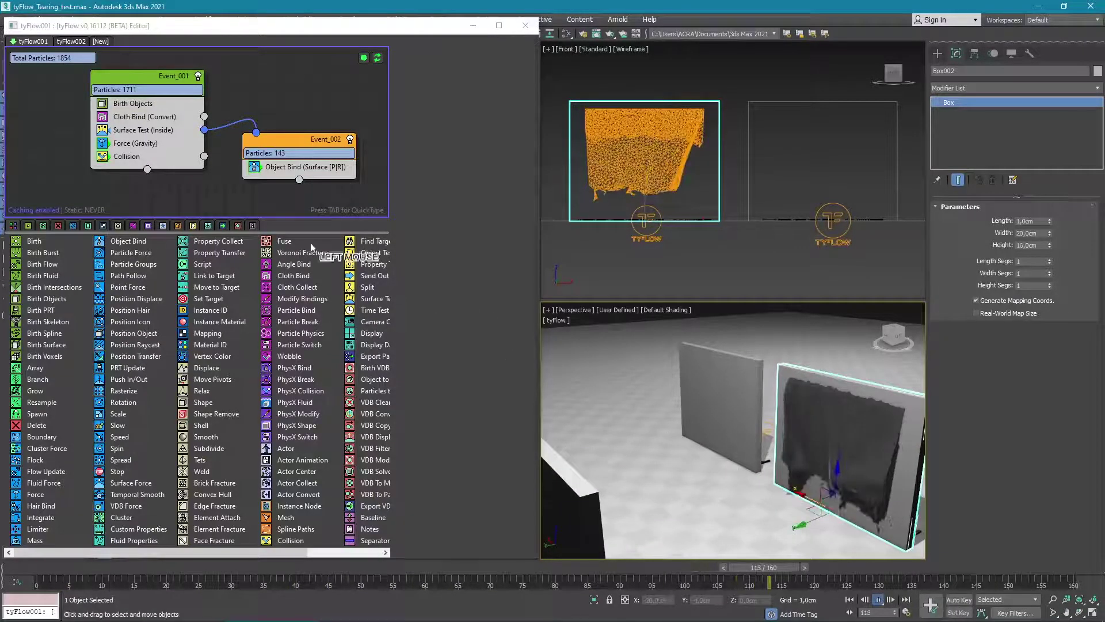
- Return to frame 0 and set the bend stiffness of the rubber-like sheet's Cloth Bind to 0.4
{"action": "left_click", "coordinate": [151, 117]}
{"action": "left_click", "coordinate": [440, 314]}
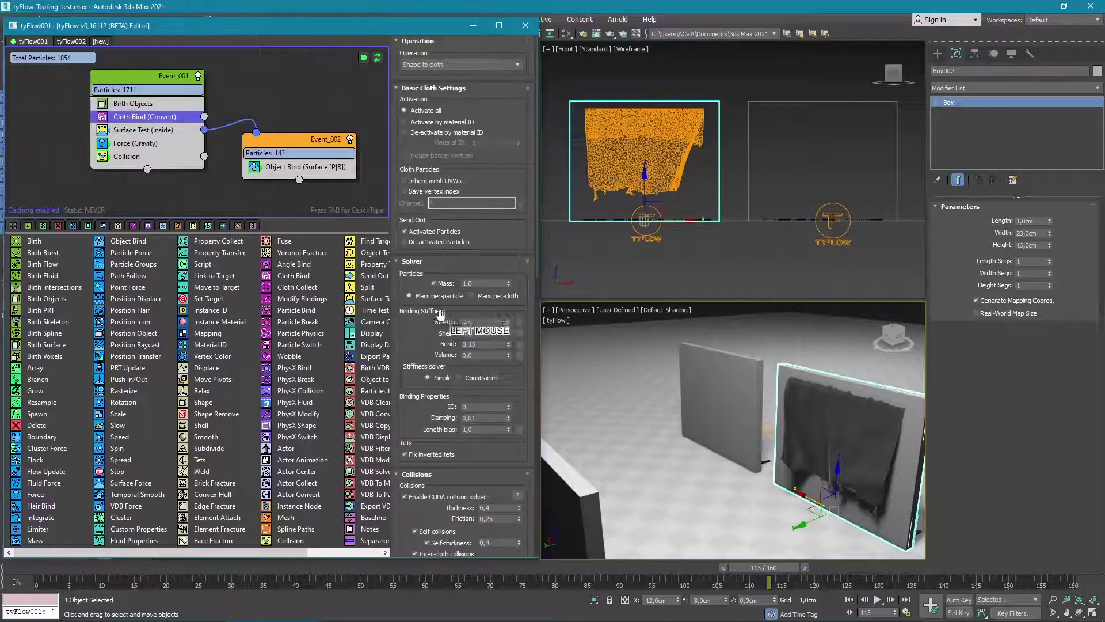
{"action": "left_click", "coordinate": [471, 346]}
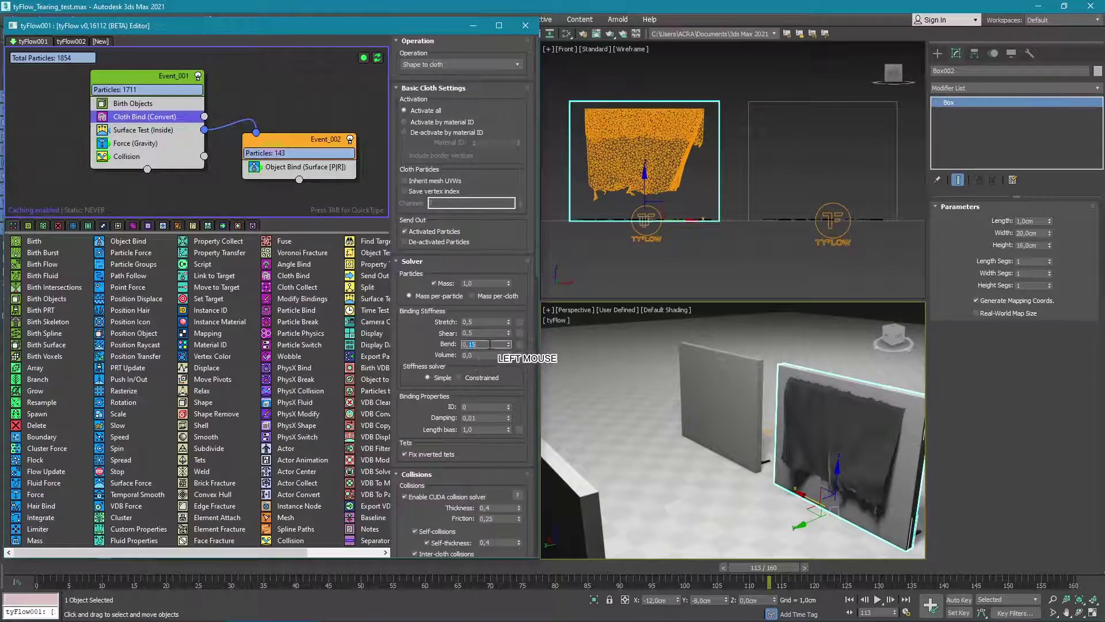
{"action": "left_click_drag", "start_coordinate": [763, 567], "coordinate": [67, 572]}
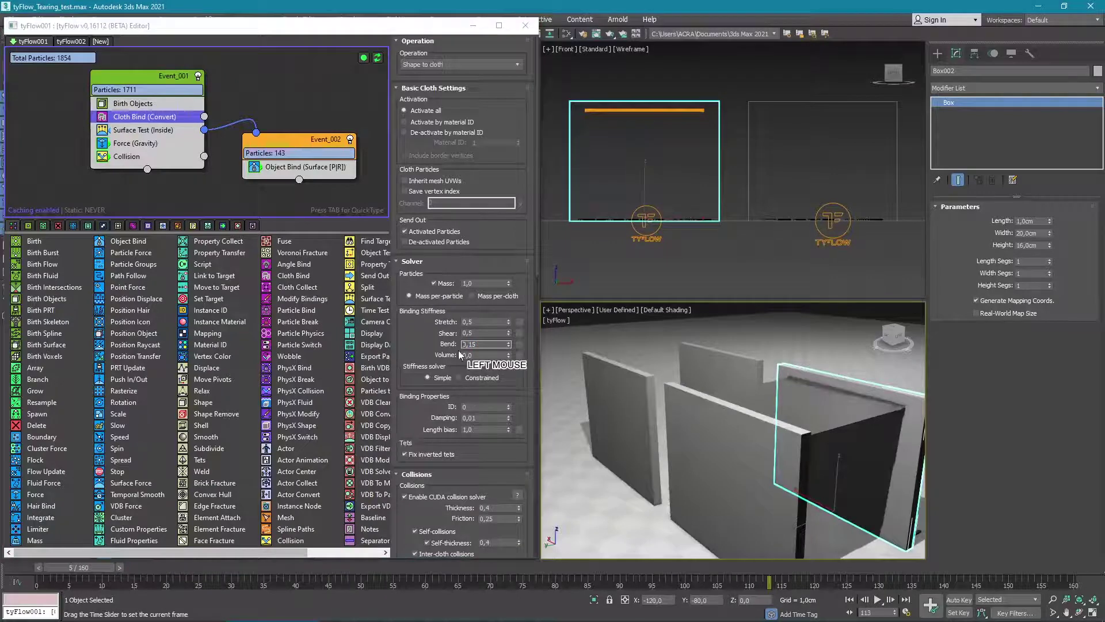
{"action": "left_click_drag", "start_coordinate": [468, 345], "coordinate": [433, 263]}
{"action": "type", "text": "4"}
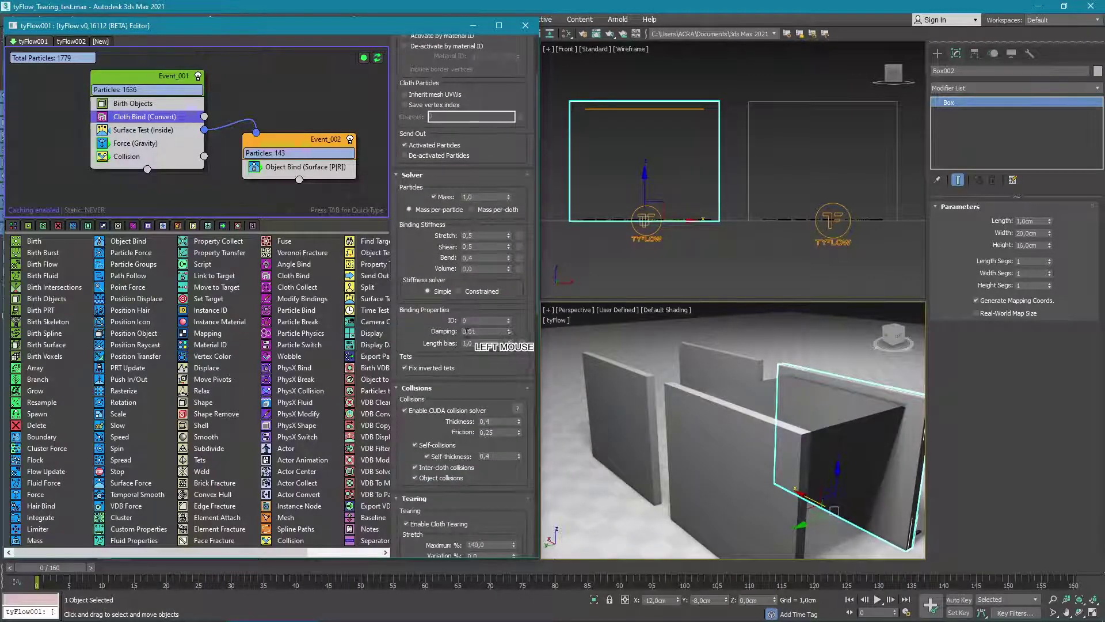
{"action": "type", "text": "4"}
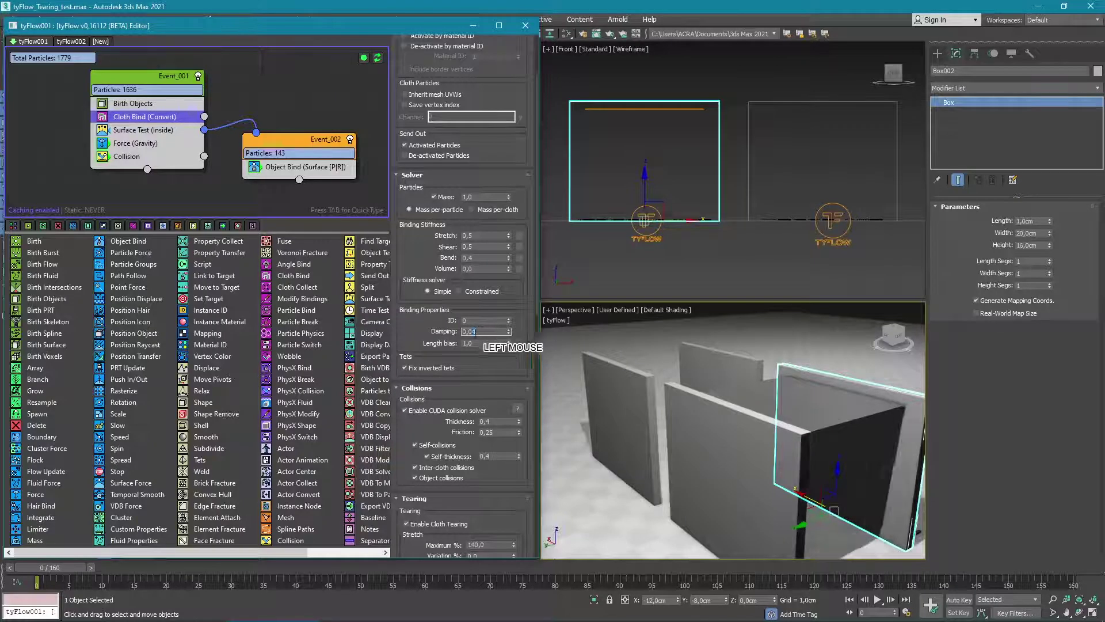
- Set the damping in the Cloth Bind's binding properties to 0.04
{"action": "left_click_drag", "start_coordinate": [436, 337], "coordinate": [451, 332]}
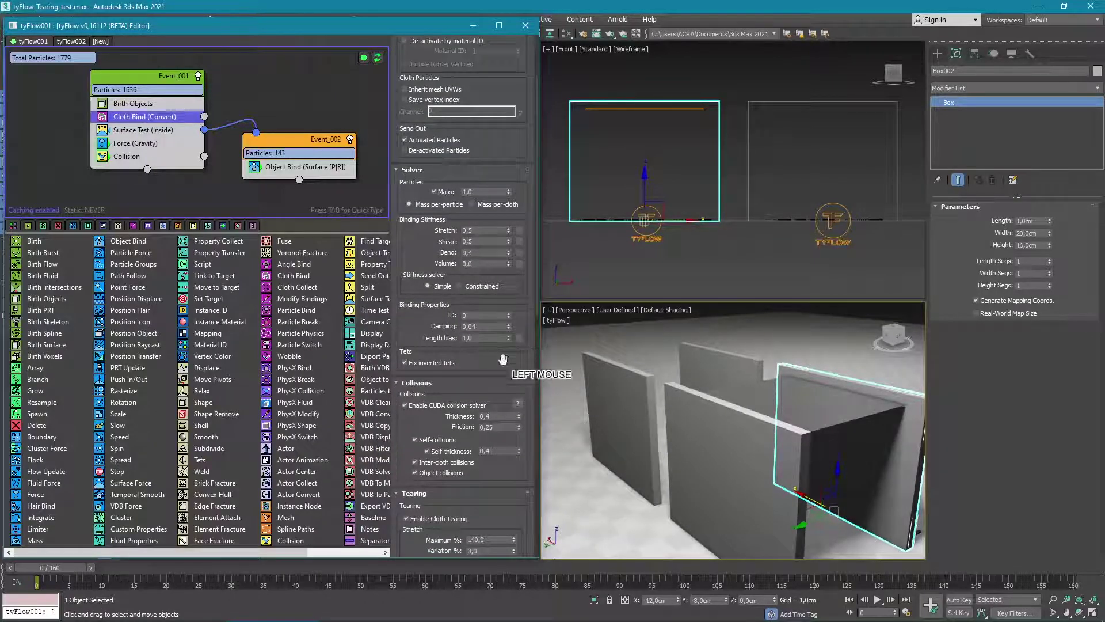
{"action": "left_click", "coordinate": [494, 431]}
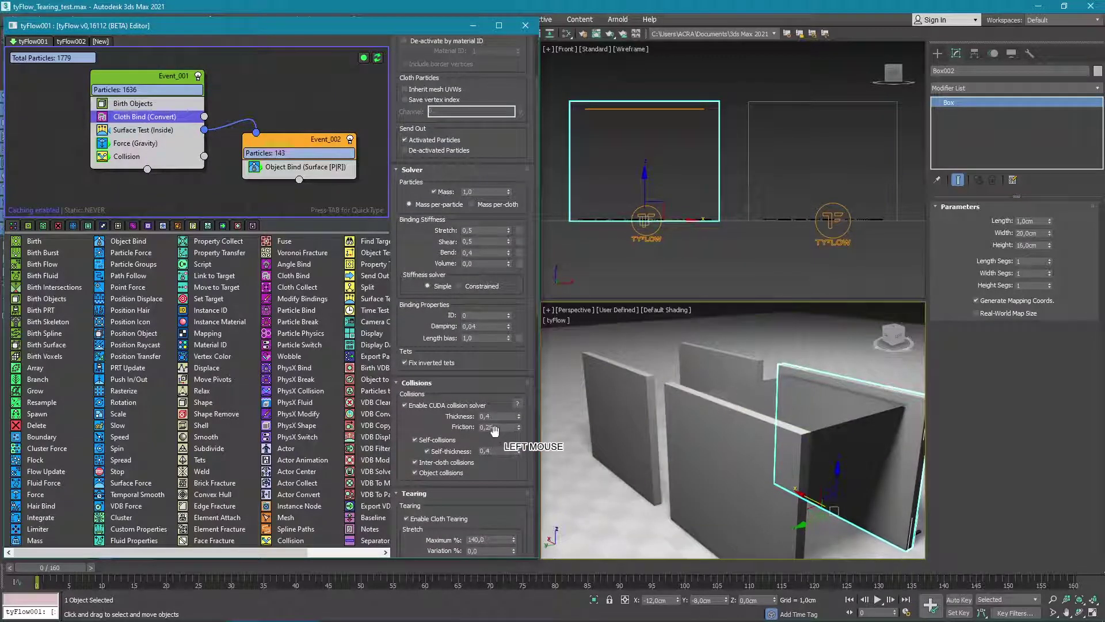
- Play the simulation from frame 0 and inspect the tearing and the hanging rubber pieces with the changed stiffness and damping
{"action": "left_click", "coordinate": [877, 599]}
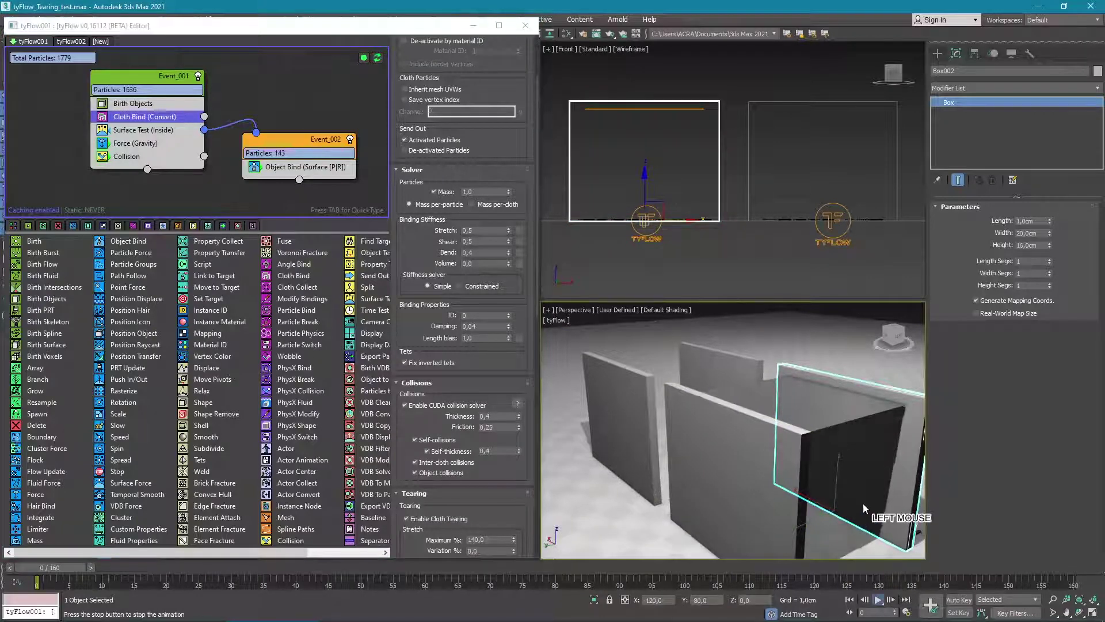
{"action": "middle_click_drag", "start_coordinate": [818, 468], "coordinate": [713, 474], "text": "alt"}
{"action": "scroll", "coordinate": [714, 472], "scroll_direction": "up", "scroll_amount": 5}
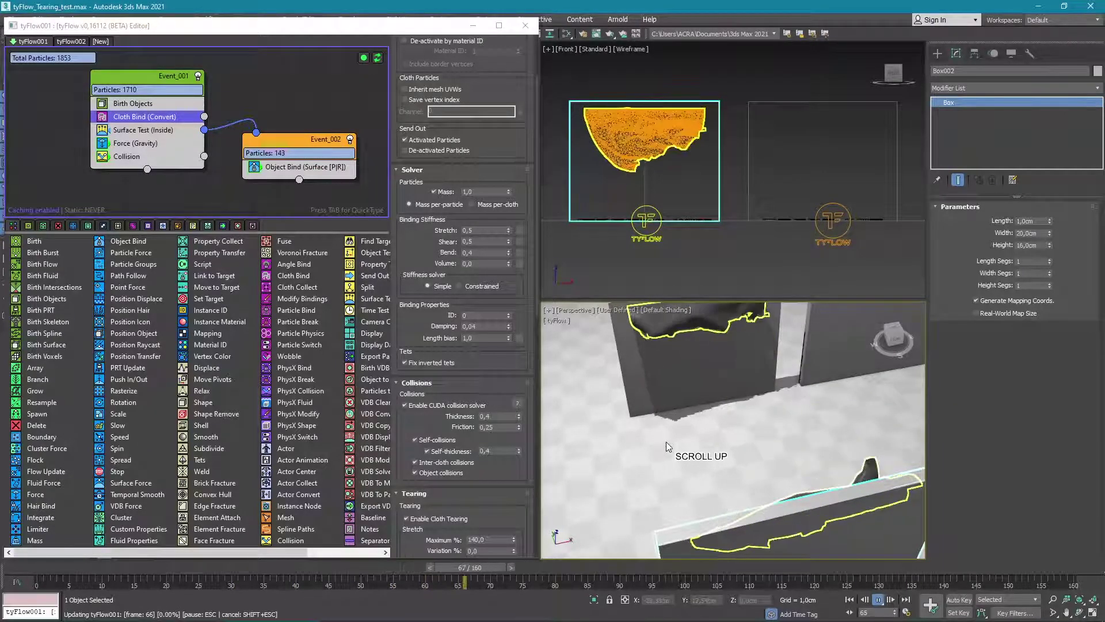
{"action": "middle_click_drag", "start_coordinate": [684, 458], "coordinate": [806, 380], "text": "alt"}
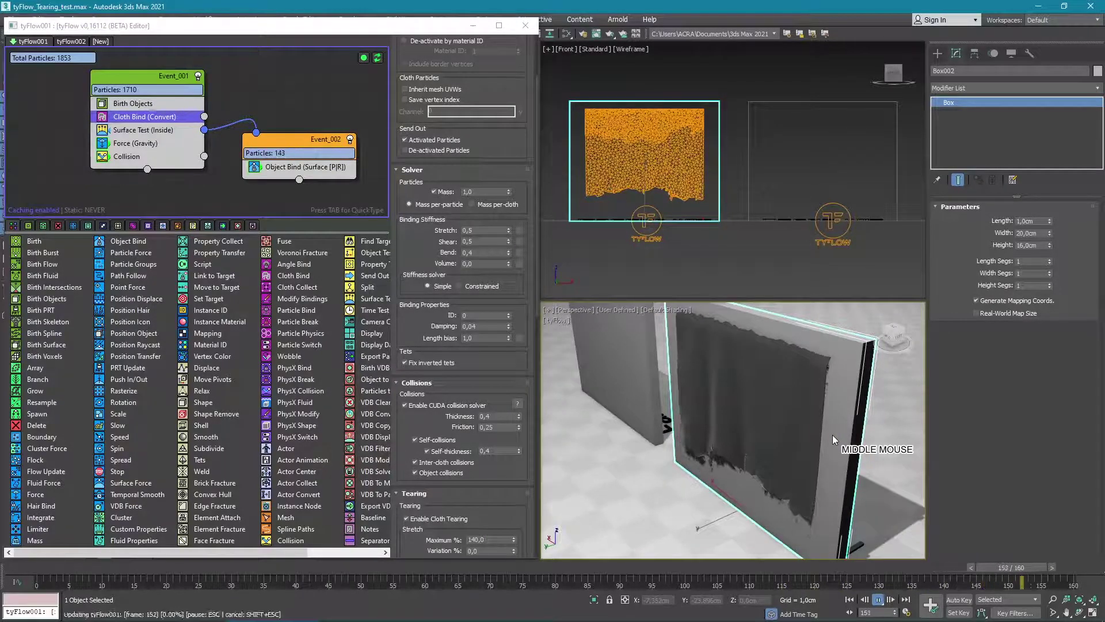
- Inspect the rubber-like sheet's tearing and the pieces hanging on the walls from several angles during playback, and stop the animation
{"action": "scroll", "coordinate": [809, 443], "scroll_direction": "down", "scroll_amount": 3}
{"action": "middle_click_drag", "start_coordinate": [809, 443], "coordinate": [878, 433]}
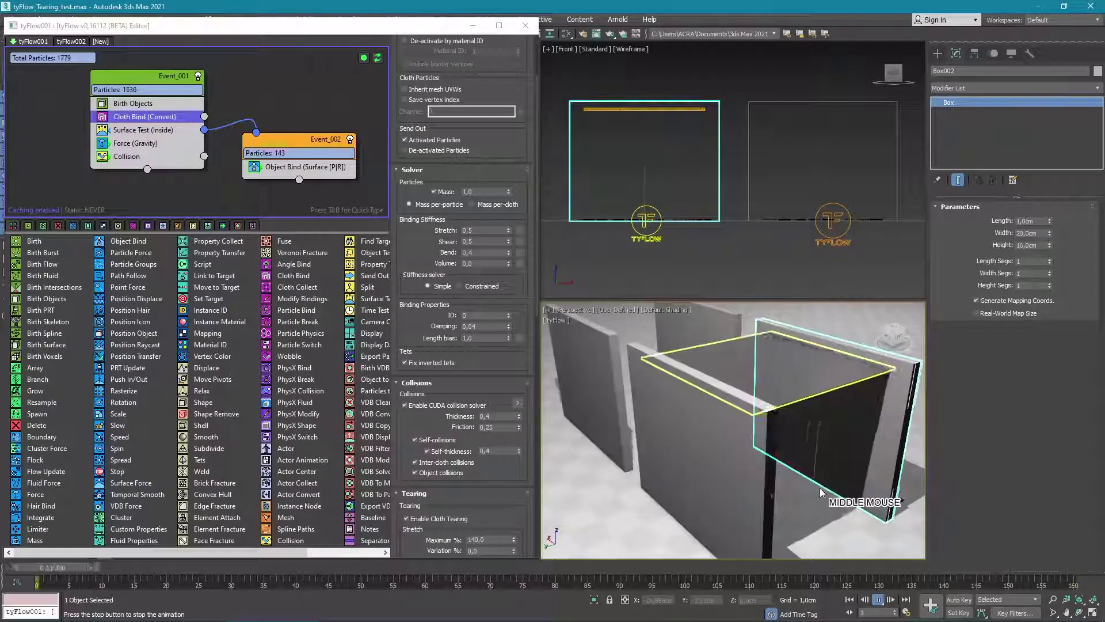
{"action": "middle_click_drag", "start_coordinate": [819, 488], "coordinate": [876, 468], "text": "alt"}
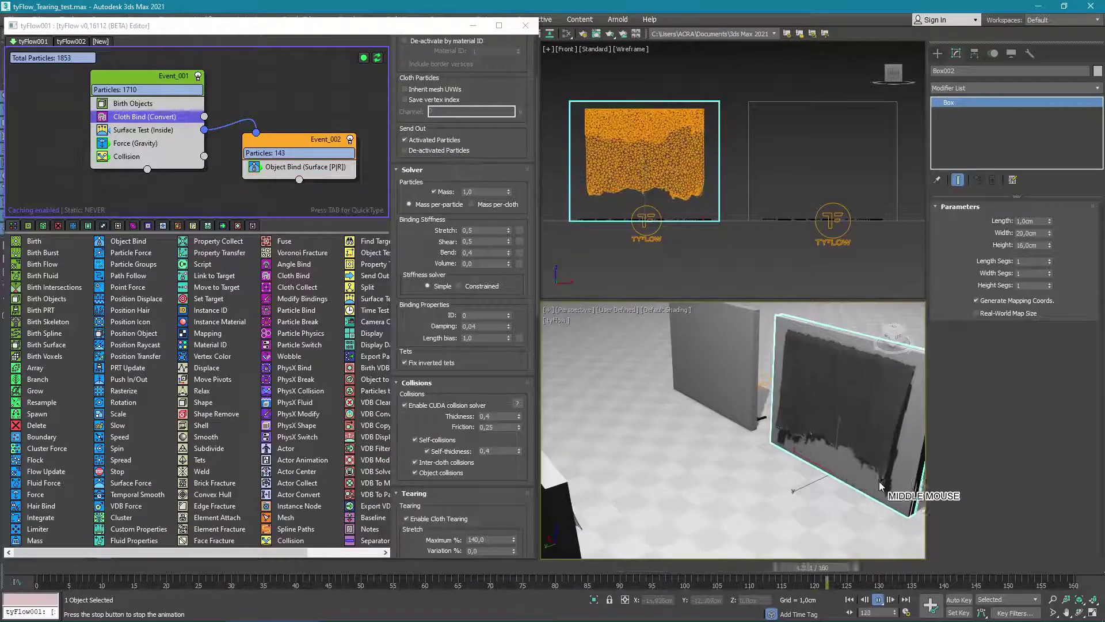
{"action": "left_click", "coordinate": [879, 602]}
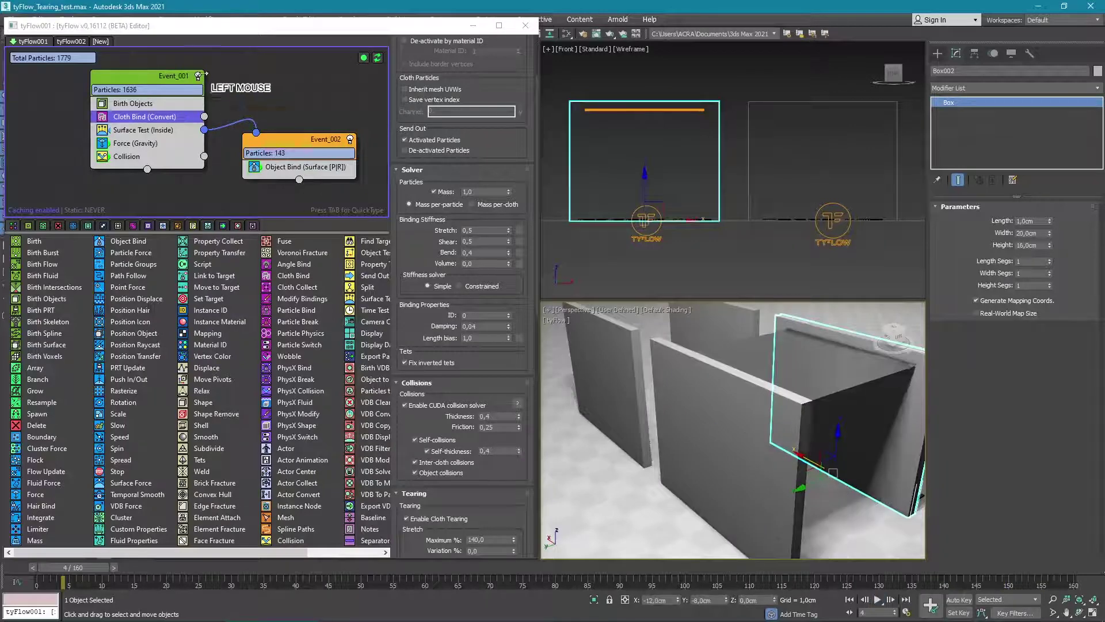
- Disable Event_001 of the rubber-like sheet's flow and open the tyFlow002 flow
{"action": "left_click", "coordinate": [197, 77]}
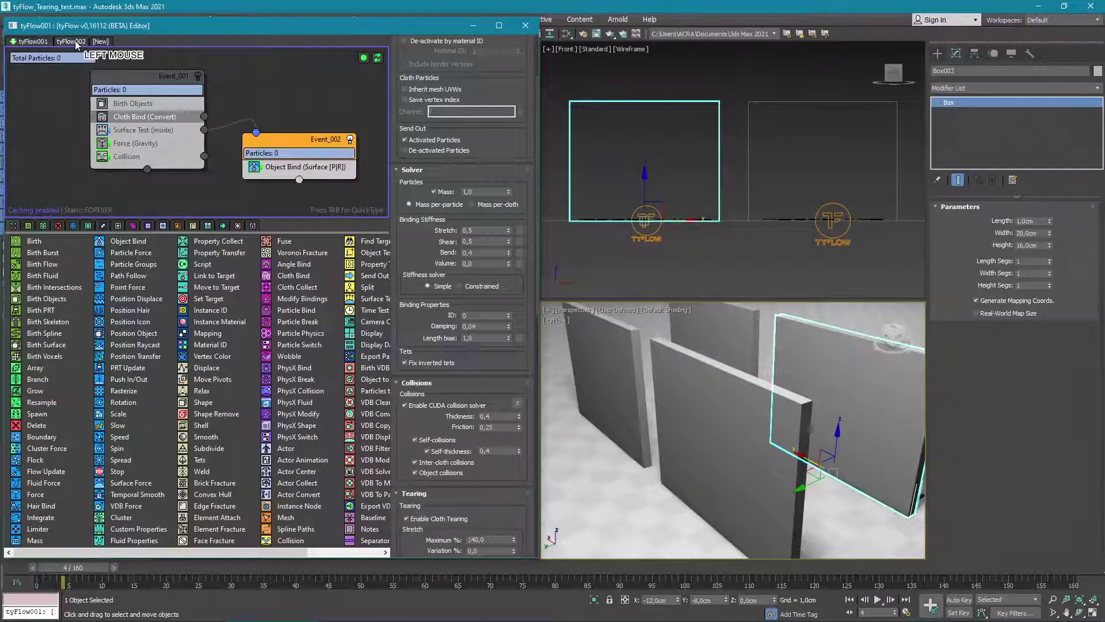
{"action": "left_click", "coordinate": [71, 42]}
- Temporarily unhide the source sheets, compare their mesh density with edged faces shown, and undo the selection and unhiding
{"action": "mouse_move", "coordinate": [803, 400]}
{"action": "middle_mouse_down", "text": "alt"}
{"action": "mouse_move", "coordinate": [788, 466]}
{"action": "mouse_move", "coordinate": [783, 437]}
{"action": "mouse_move", "coordinate": [771, 454]}
{"action": "mouse_move", "coordinate": [810, 416]}
{"action": "mouse_move", "coordinate": [800, 443]}
{"action": "mouse_move", "coordinate": [753, 466]}
{"action": "mouse_move", "coordinate": [777, 506]}
{"action": "mouse_move", "coordinate": [820, 415]}
{"action": "middle_mouse_up", "text": "alt"}
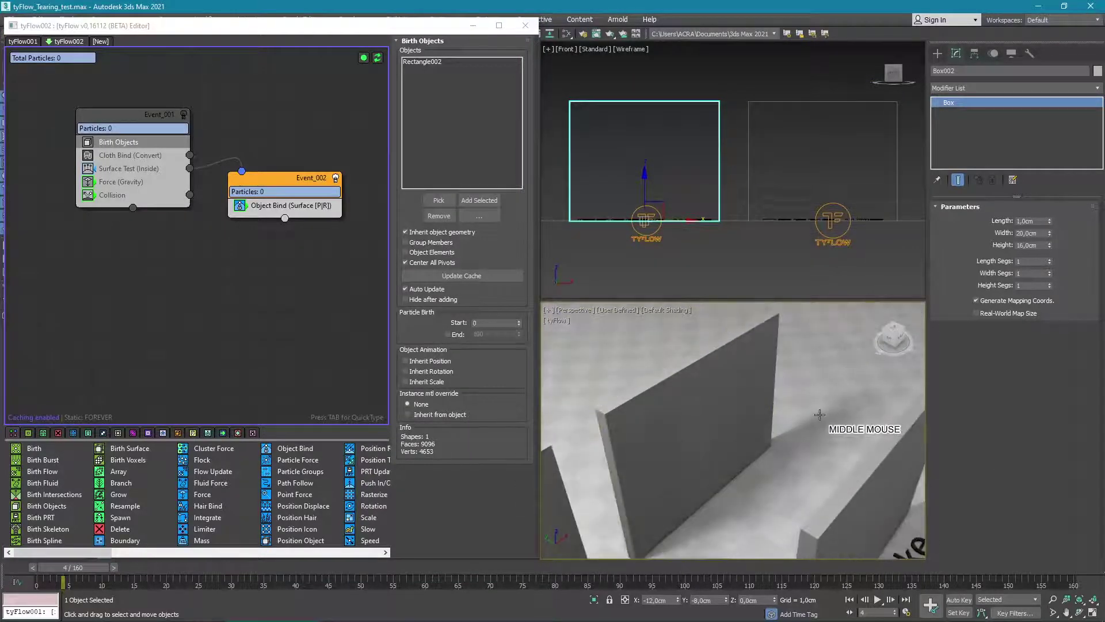
{"action": "right_click", "coordinate": [820, 416]}
{"action": "left_click", "coordinate": [844, 363]}
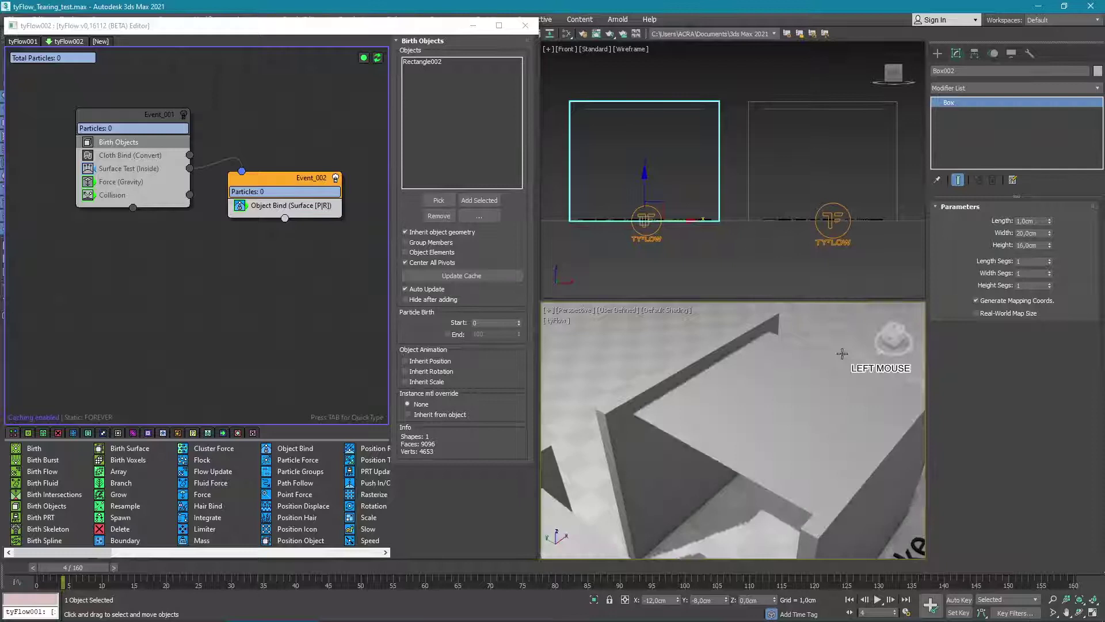
{"action": "left_click", "coordinate": [820, 383]}
{"action": "key", "text": "F4"}
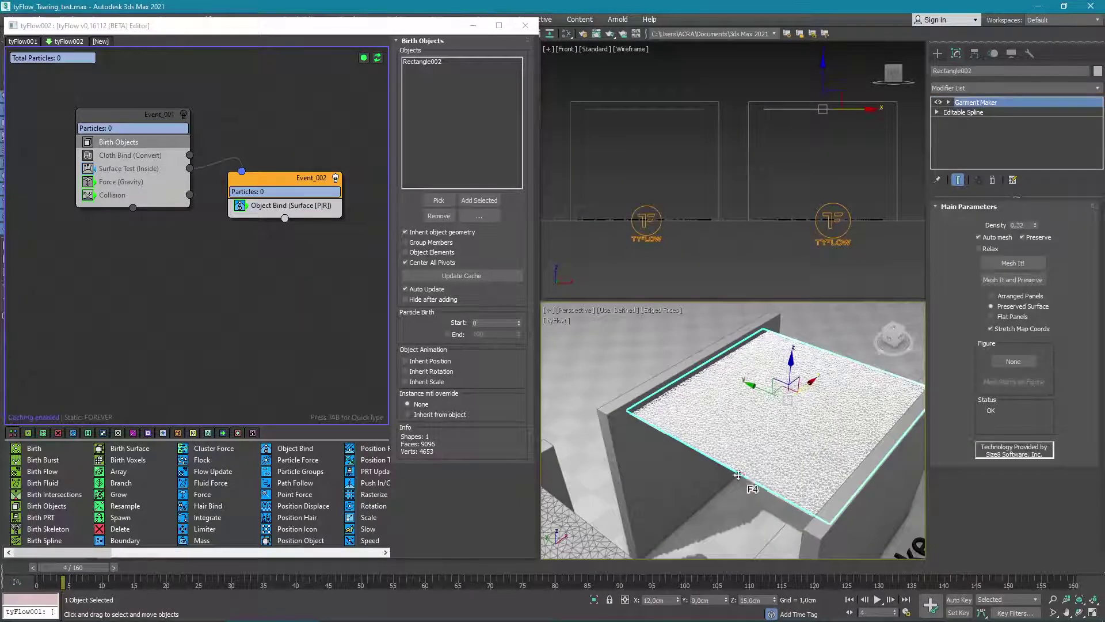
{"action": "middle_click_drag", "start_coordinate": [758, 462], "coordinate": [819, 383]}
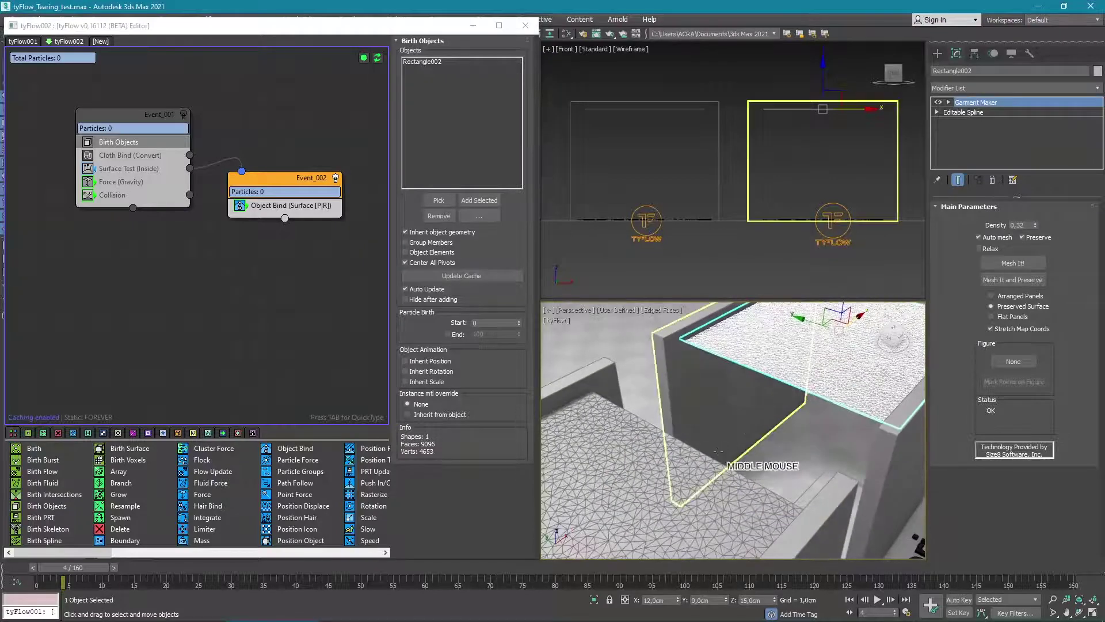
{"action": "middle_click_drag", "start_coordinate": [682, 484], "coordinate": [781, 436]}
{"action": "key", "text": "ctrl+z"}
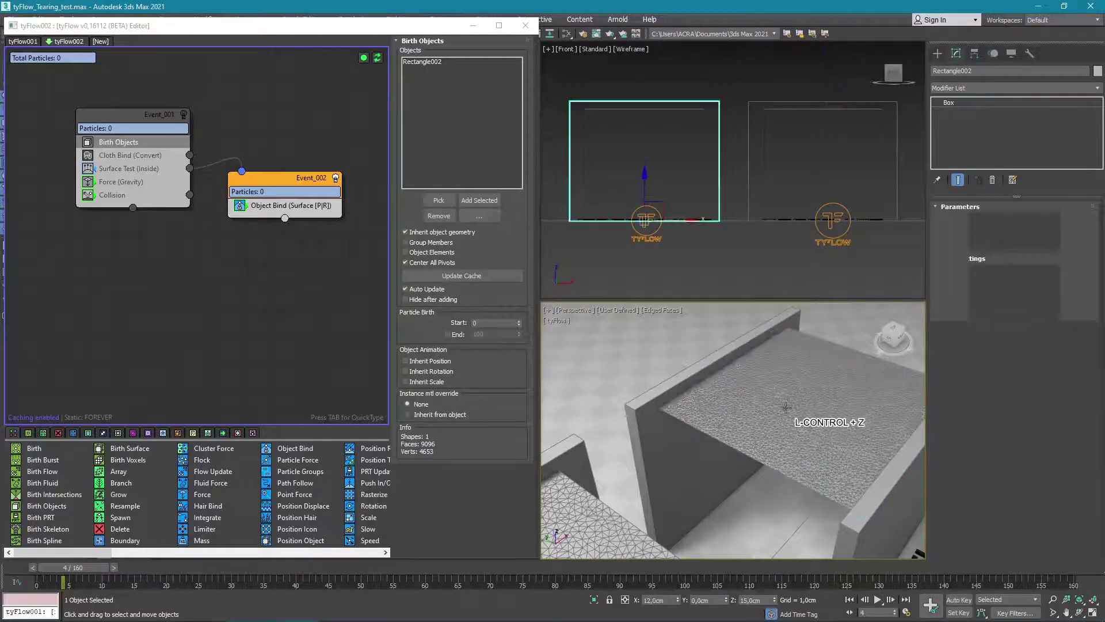
{"action": "key", "text": "ctrl+z"}
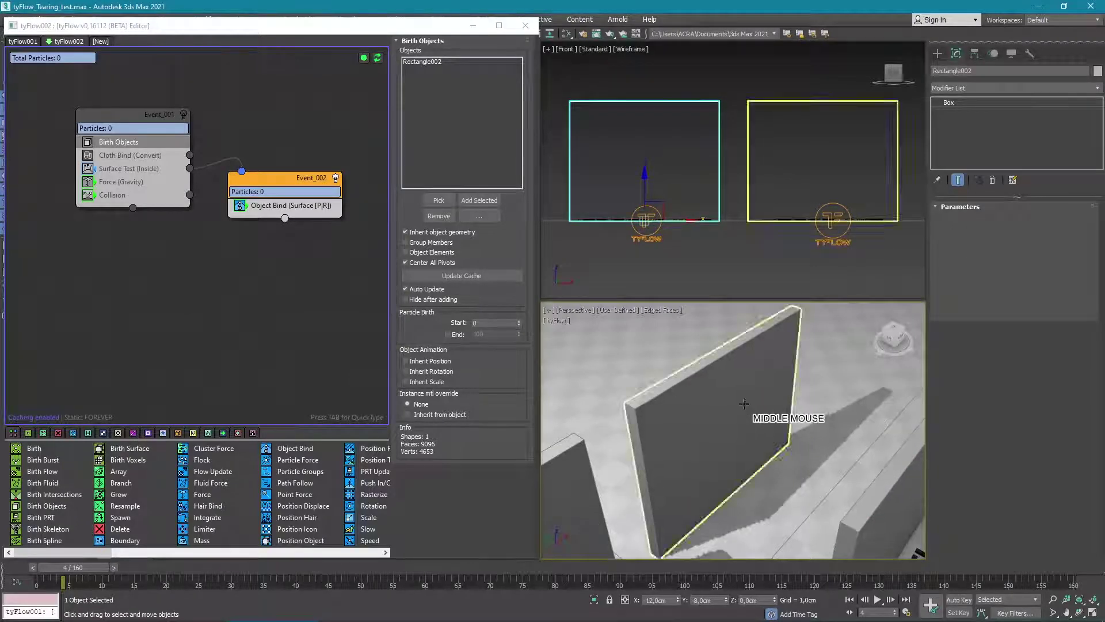
{"action": "middle_click_drag", "start_coordinate": [815, 421], "coordinate": [768, 410]}
- Enable Event_001 of the tyFlow002 flow and turn off edged faces in the perspective view
{"action": "middle_click", "coordinate": [200, 222]}
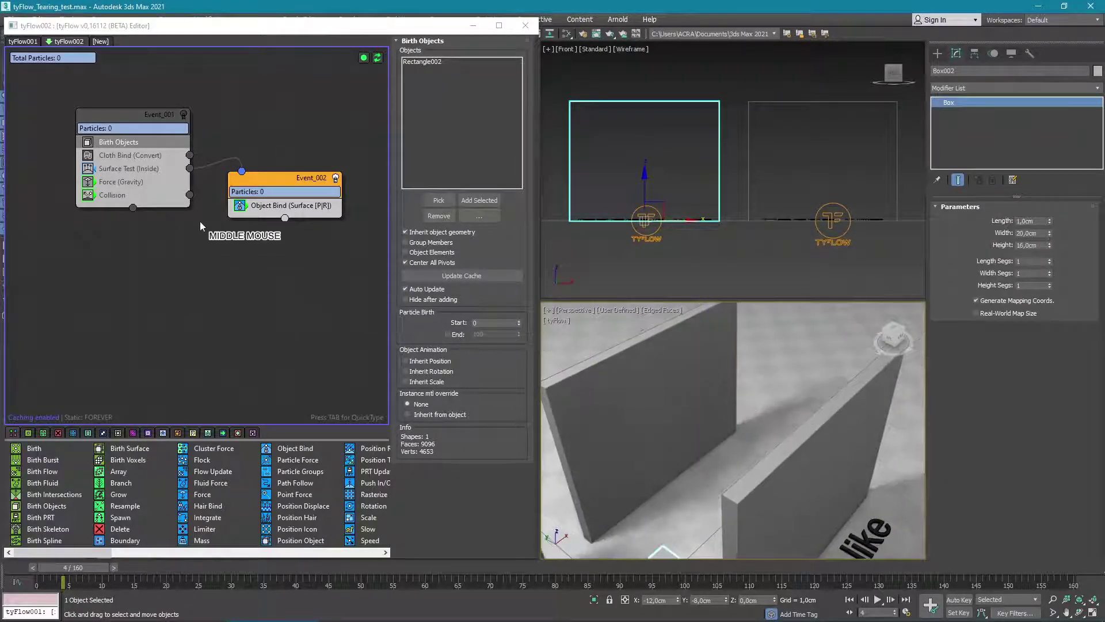
{"action": "left_click", "coordinate": [185, 119]}
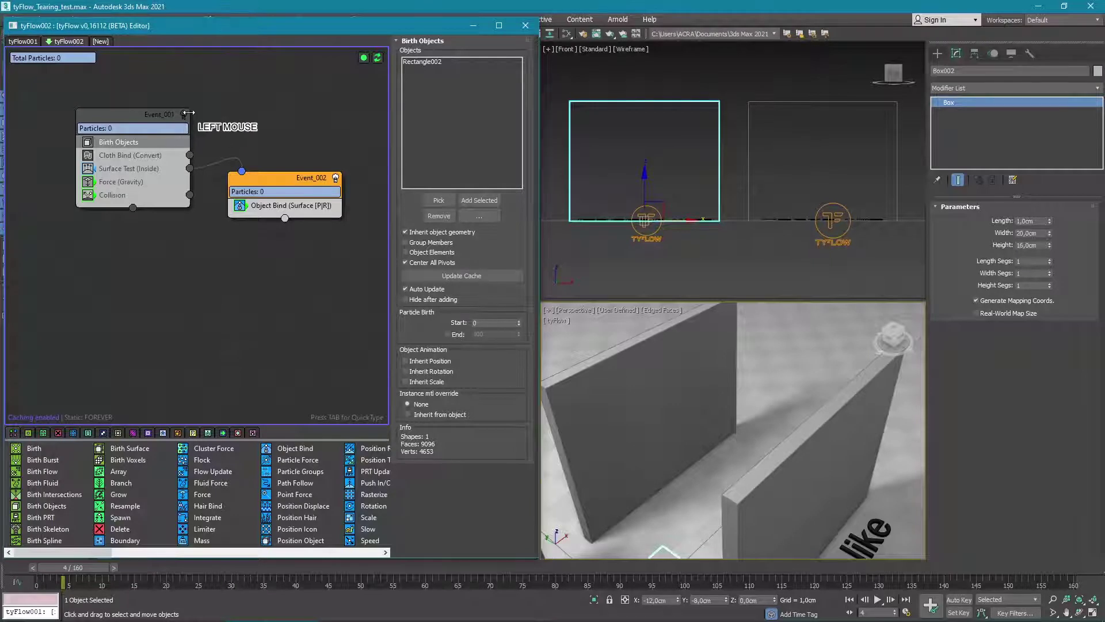
{"action": "left_click", "coordinate": [184, 114]}
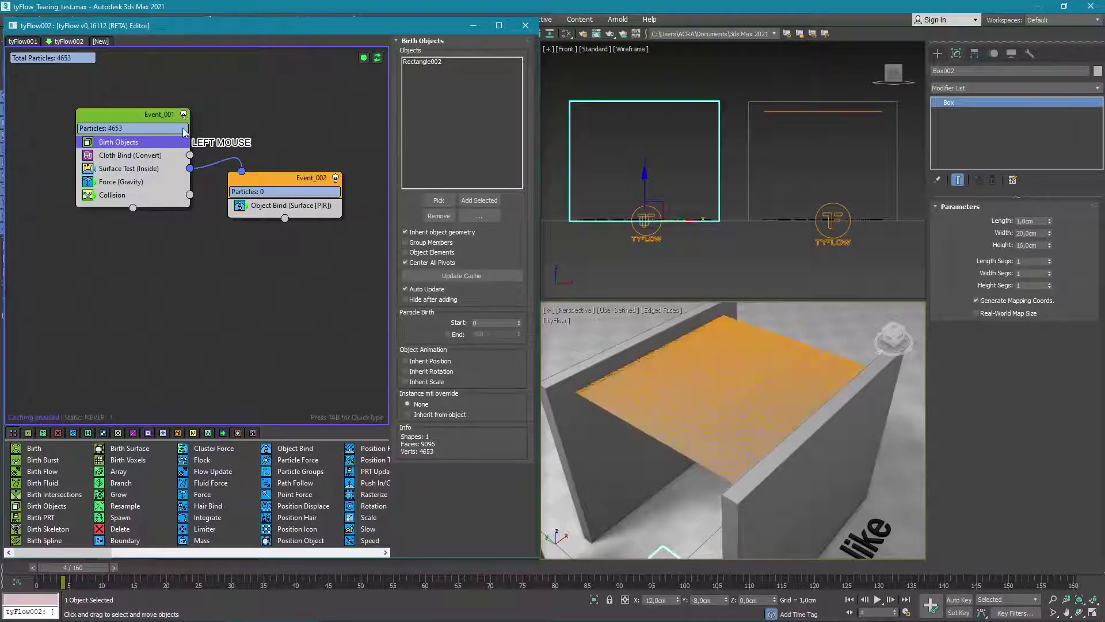
{"action": "left_click", "coordinate": [673, 402]}
{"action": "key", "text": "F4"}
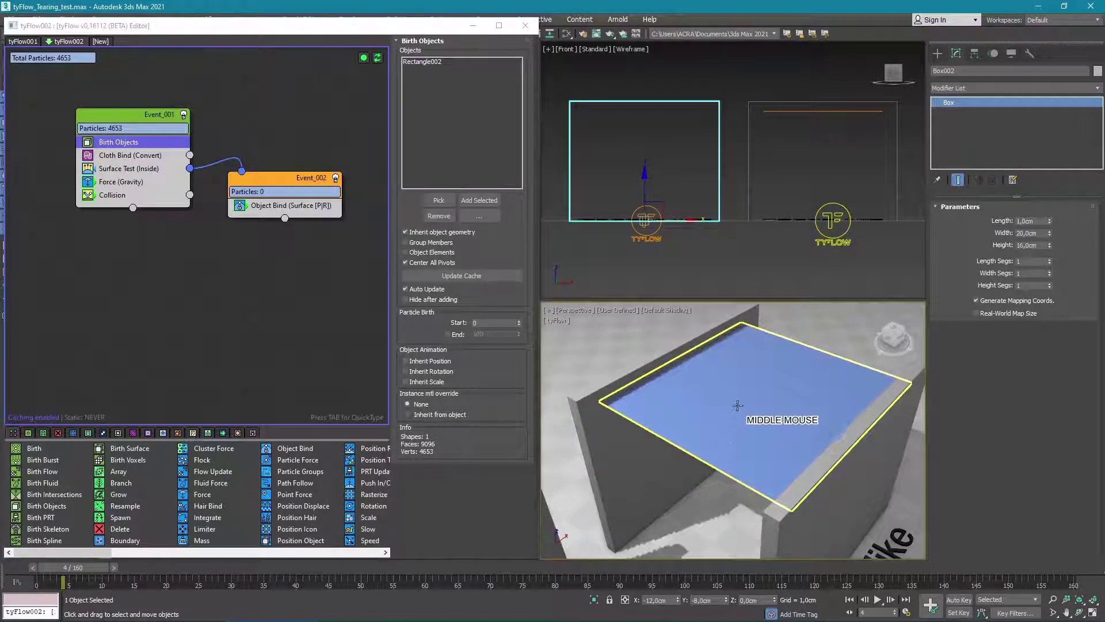
{"action": "middle_click_drag", "start_coordinate": [727, 430], "coordinate": [722, 447]}
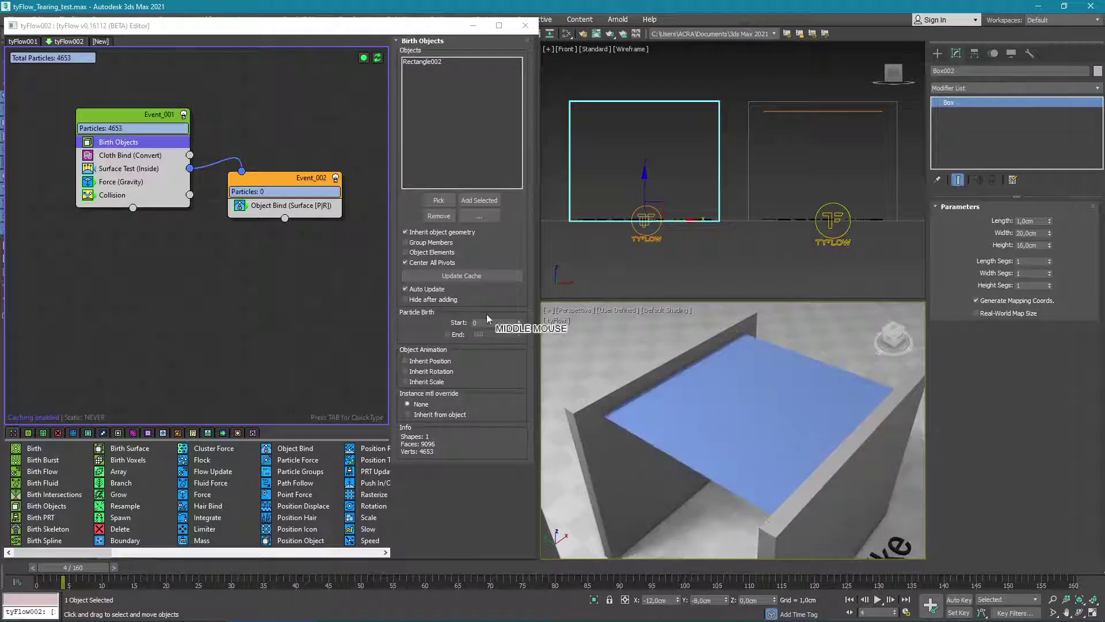
- Set the bend stiffness to 0.01 and the length bias to 1.02 in tyFlow002's Cloth Bind
{"action": "left_click", "coordinate": [120, 155]}
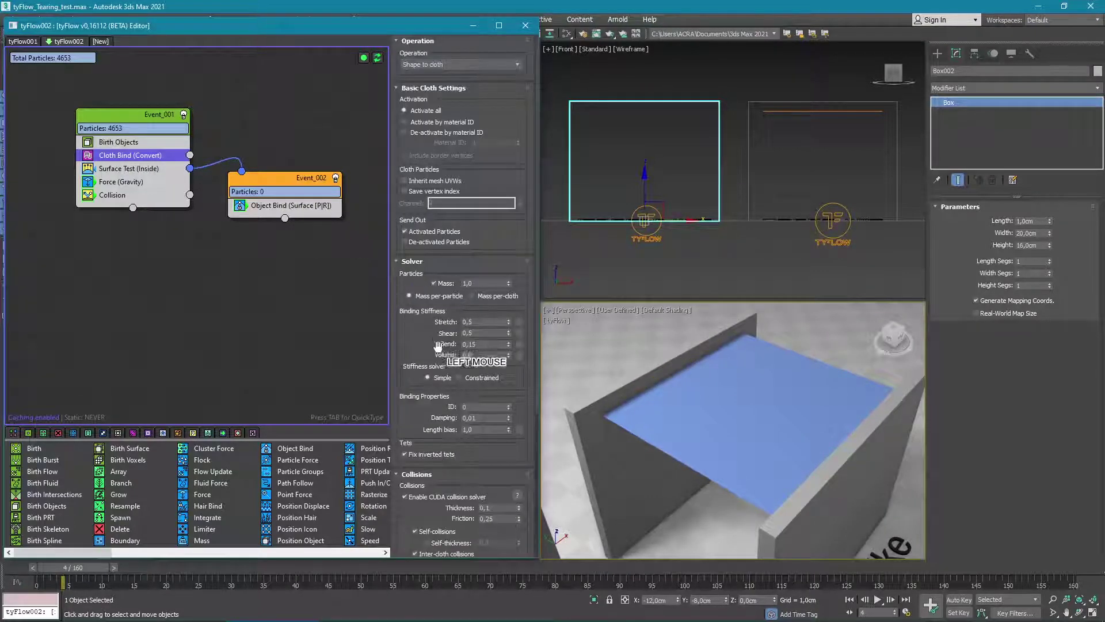
{"action": "left_click_drag", "start_coordinate": [489, 344], "coordinate": [427, 222]}
{"action": "type", "text": "0,01"}
{"action": "left_click", "coordinate": [425, 349]}
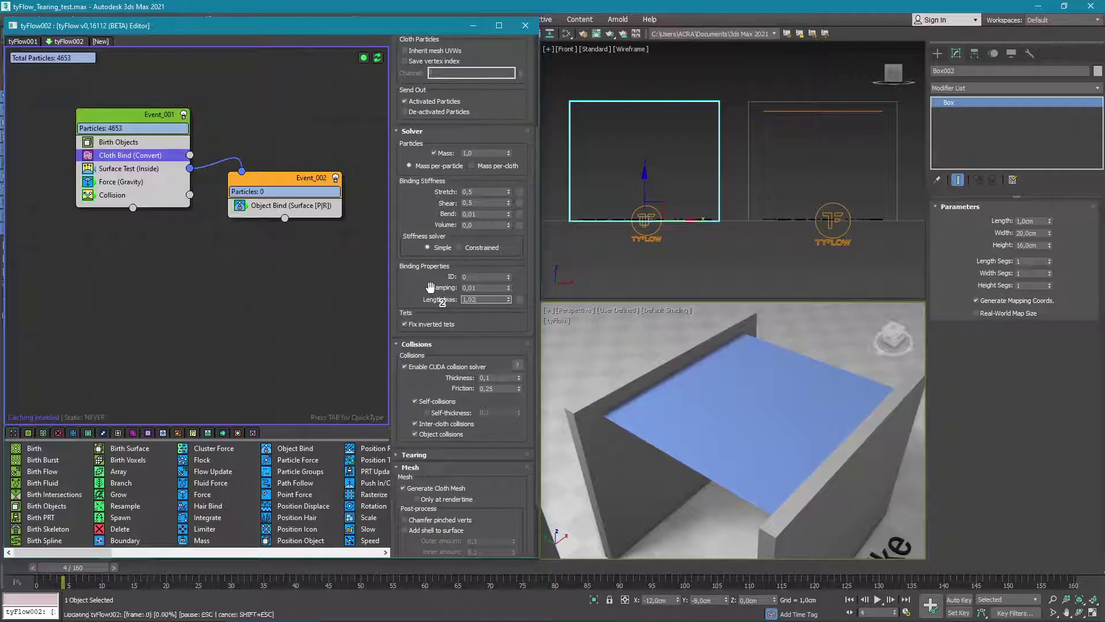
{"action": "left_click_drag", "start_coordinate": [434, 385], "coordinate": [430, 291]}
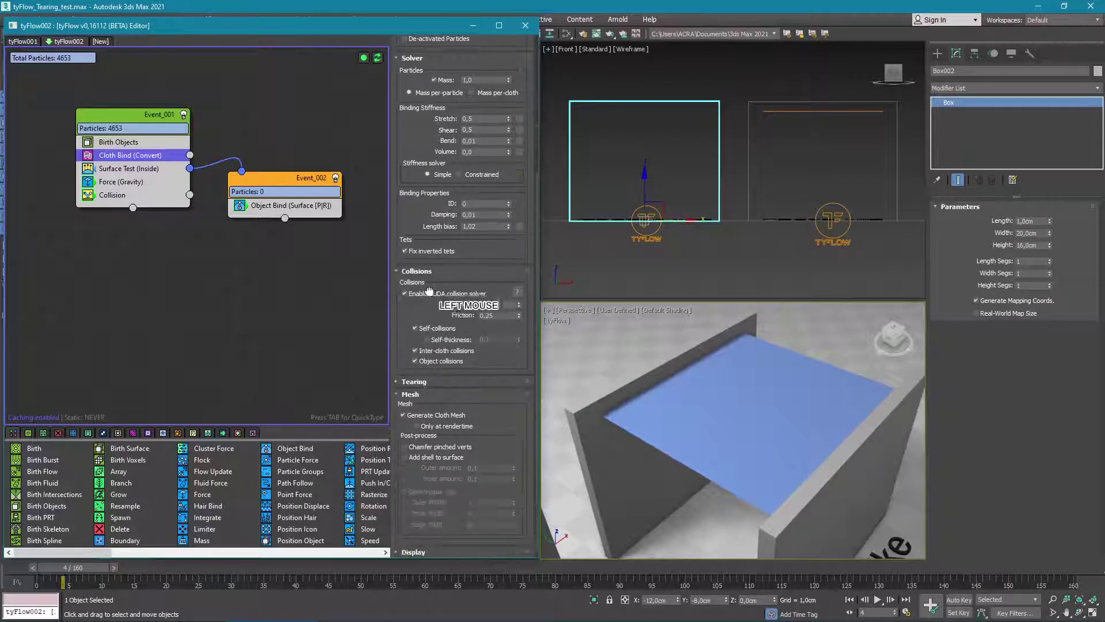
- Set the Cloth Bind's collision thickness to 0.2 and friction to 0.02, and enable self-thickness at 0.2
{"action": "left_click", "coordinate": [487, 315]}
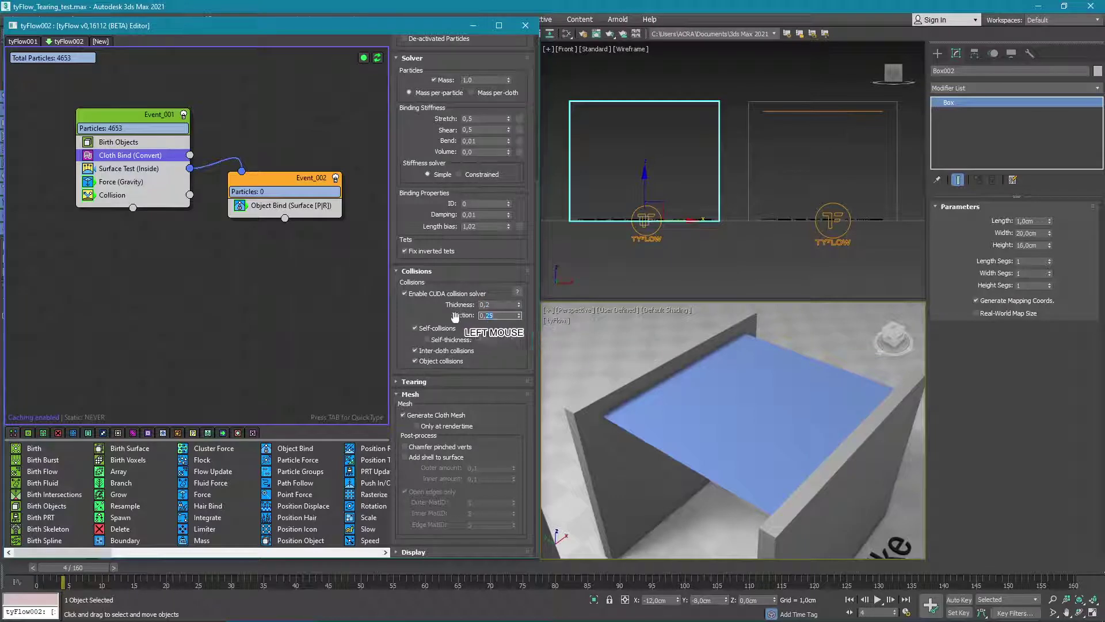
{"action": "type", "text": "0,02"}
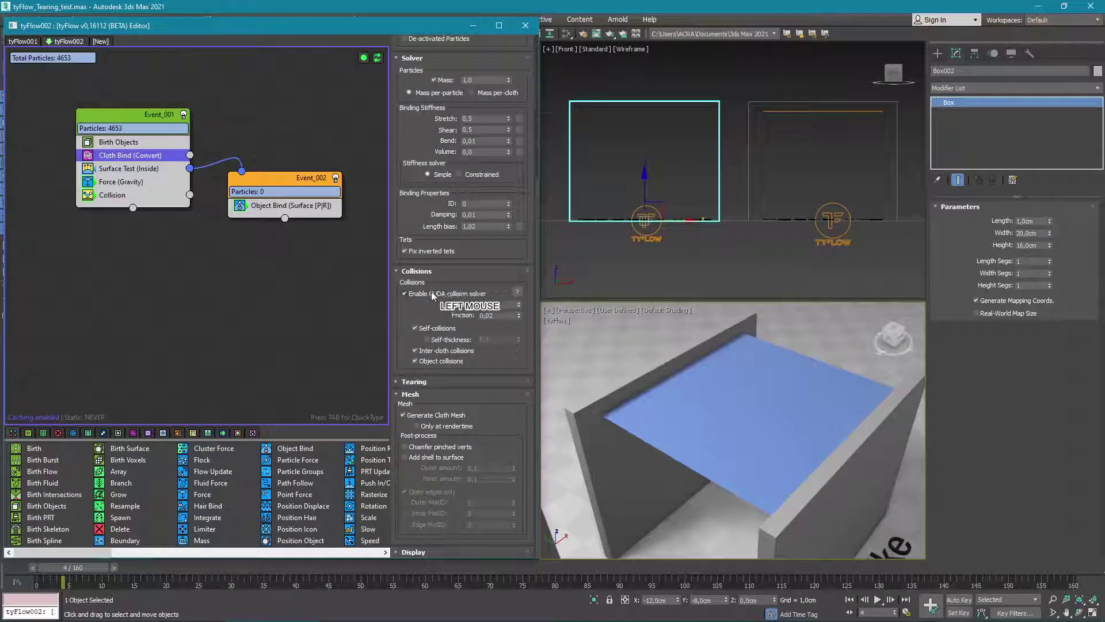
{"action": "left_click", "coordinate": [450, 340]}
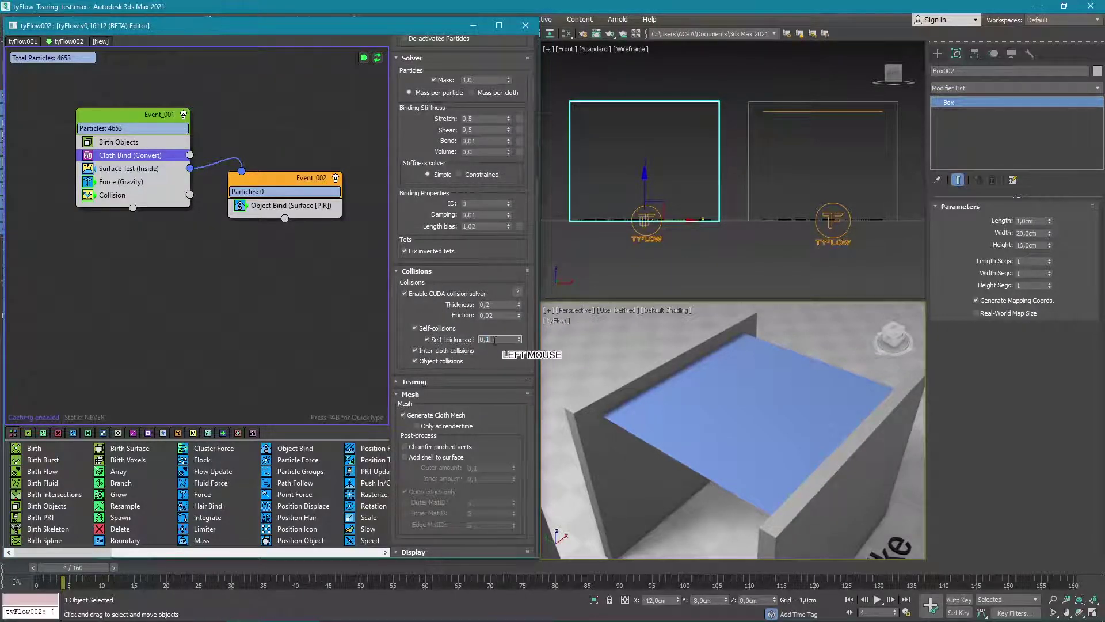
{"action": "left_click", "coordinate": [457, 335]}
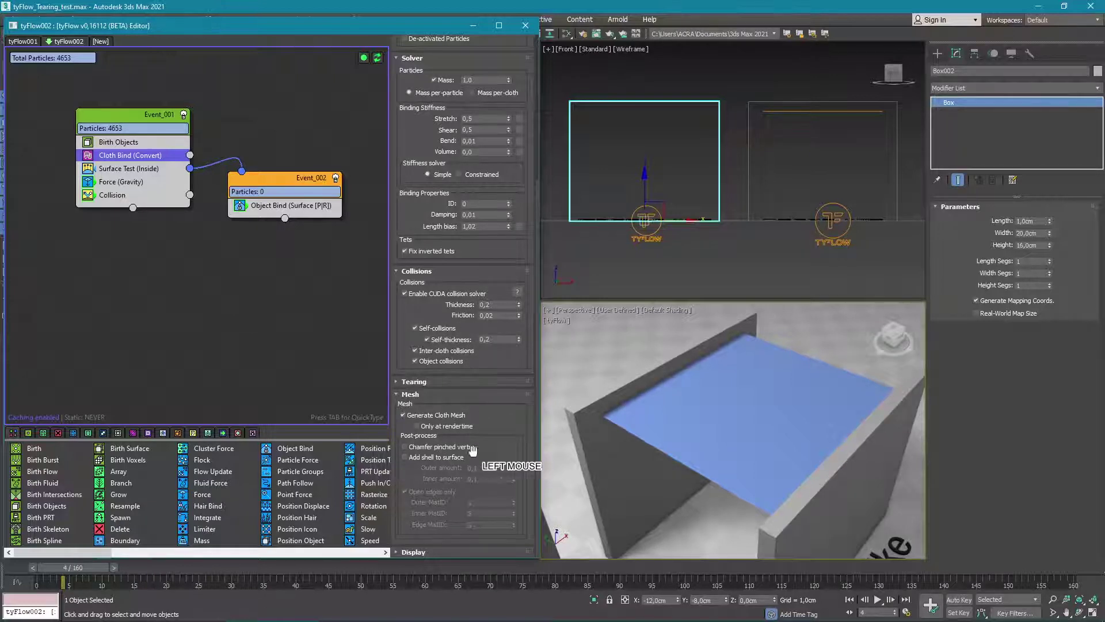
- Add a shell to the fabric-like cloth's surface with cloth tearing enabled, and preview the simulation up to frame 25
{"action": "left_click", "coordinate": [441, 457]}
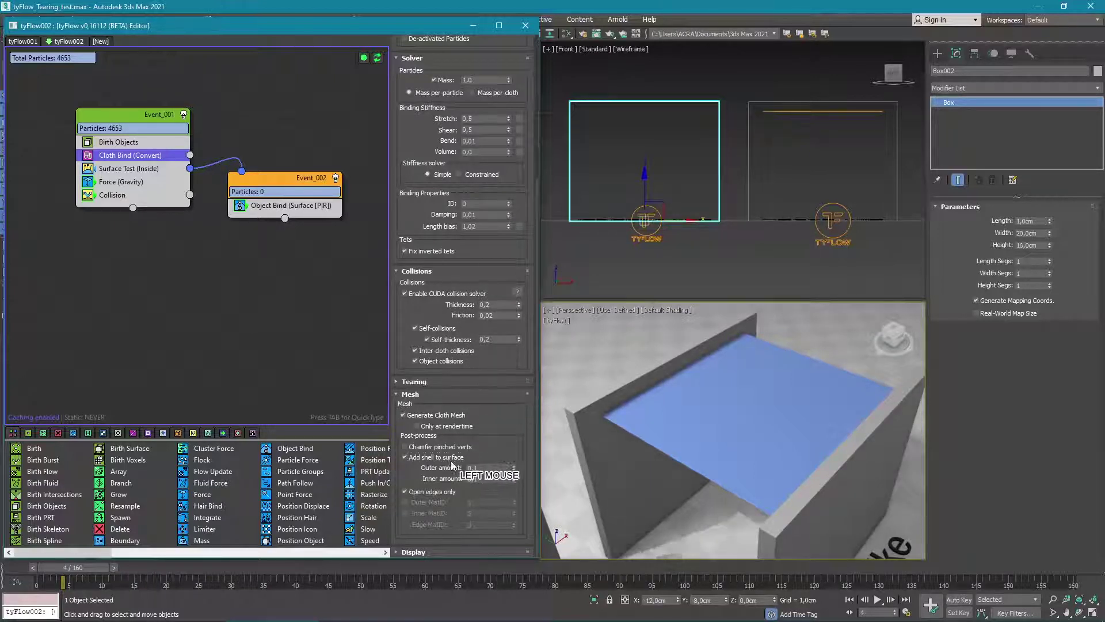
{"action": "left_click", "coordinate": [441, 381]}
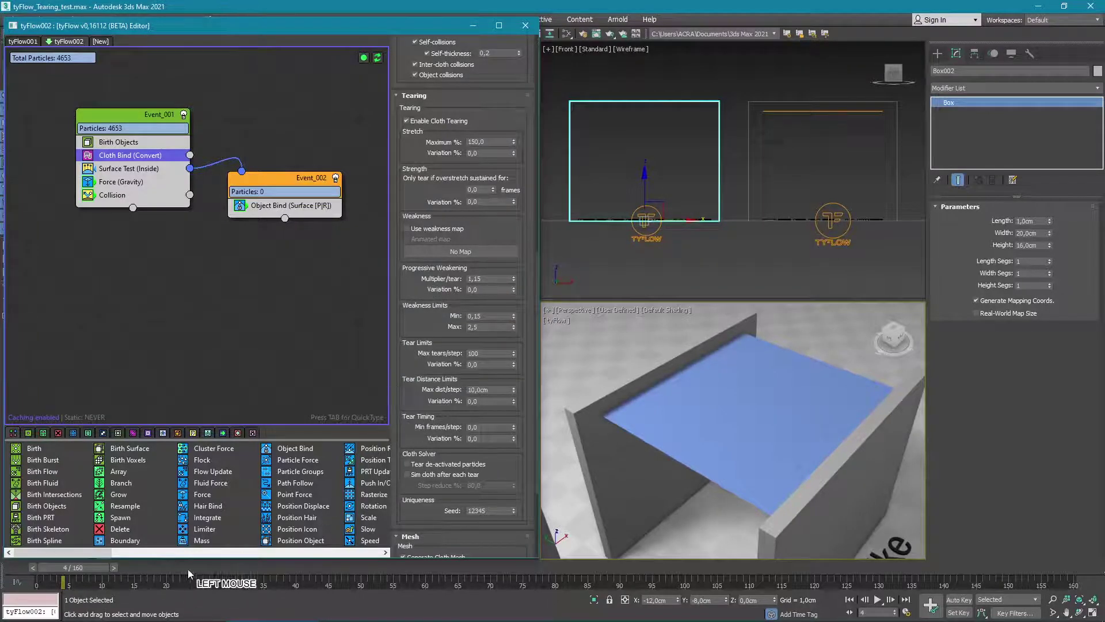
{"action": "left_click_drag", "start_coordinate": [188, 569], "coordinate": [212, 569]}
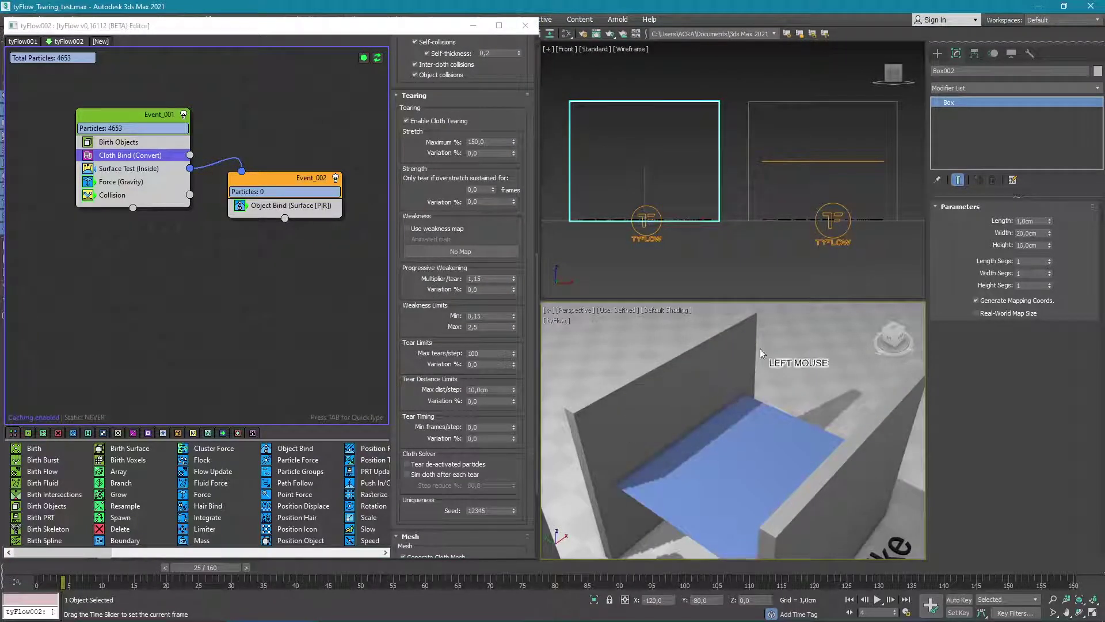
- Set the tyFlow002 object's time step to 1/8 Frame and, back at frame 0, its Particle Bind Solver steps to 8
{"action": "left_click", "coordinate": [834, 242]}
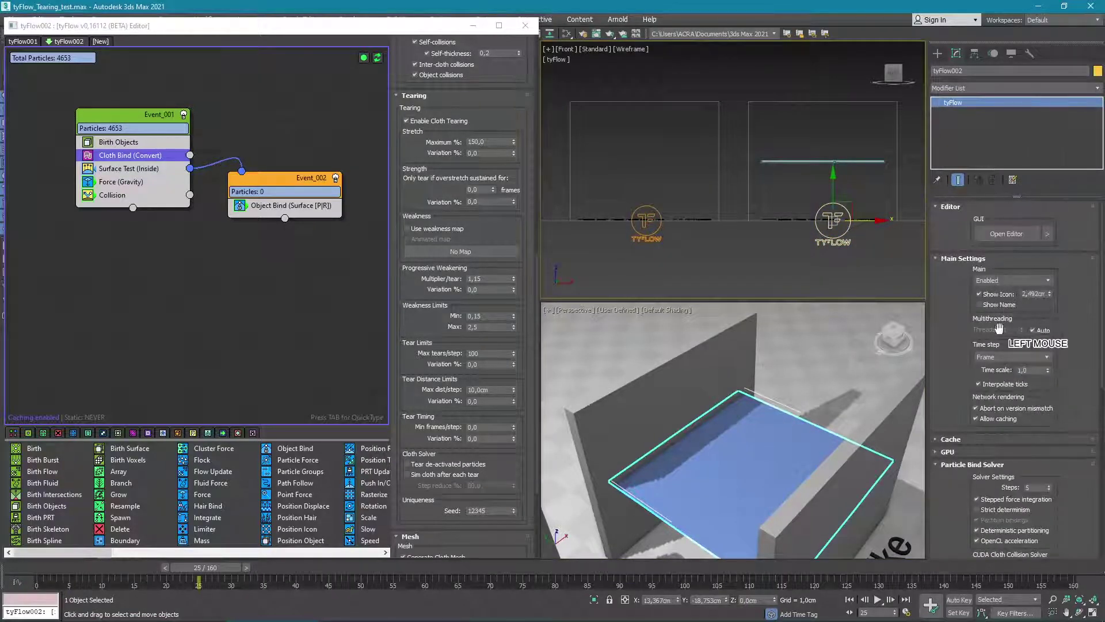
{"action": "left_click", "coordinate": [1012, 357]}
{"action": "left_click", "coordinate": [992, 403]}
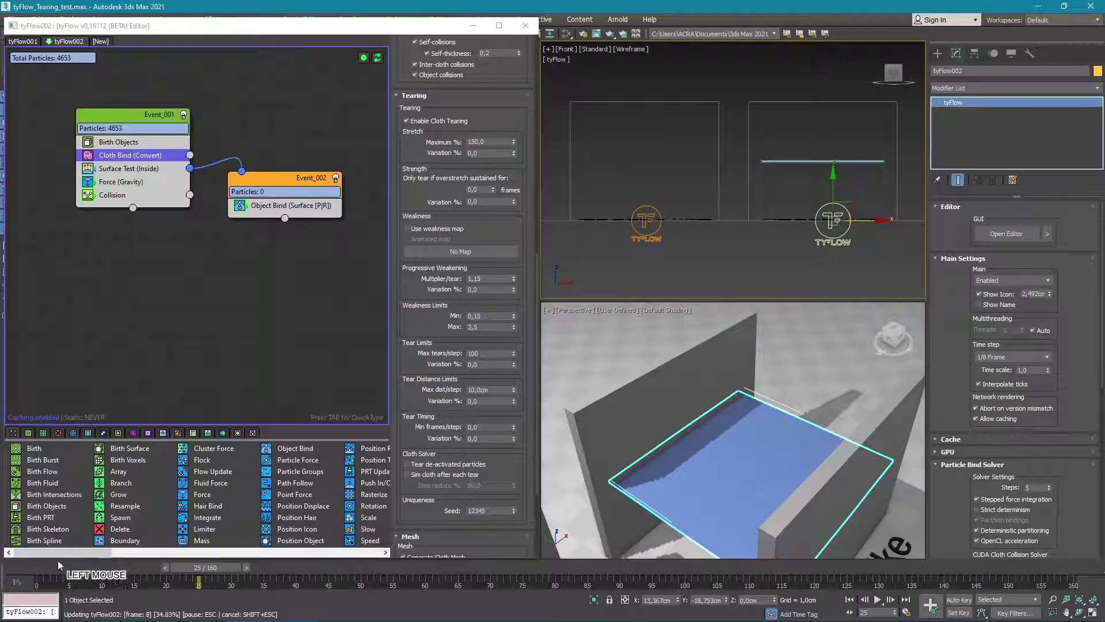
{"action": "left_click", "coordinate": [38, 569]}
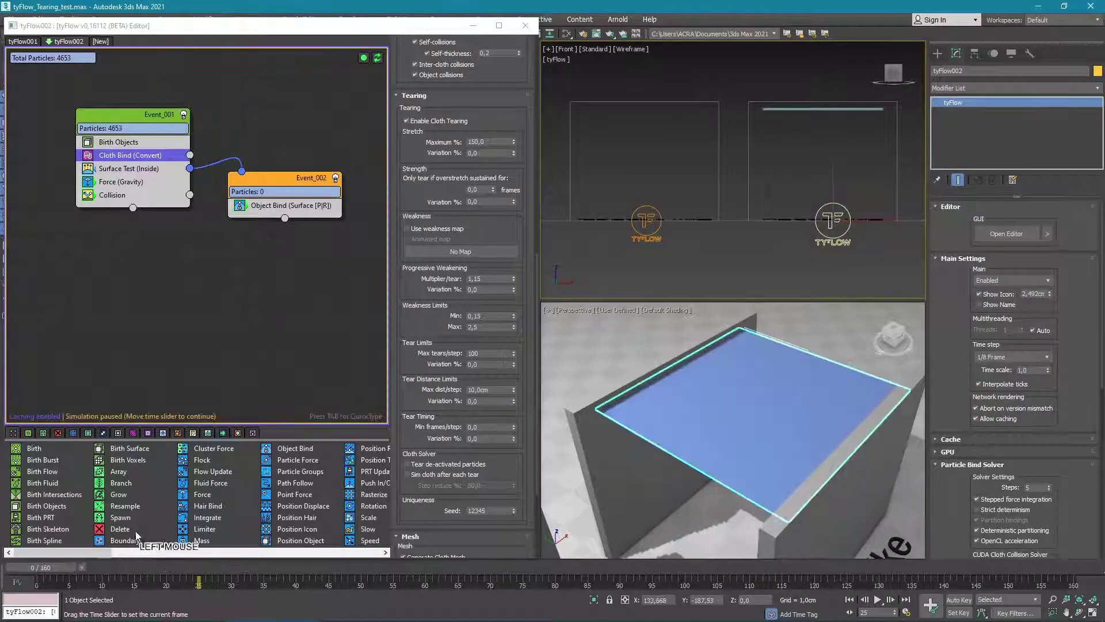
{"action": "left_click", "coordinate": [1028, 488]}
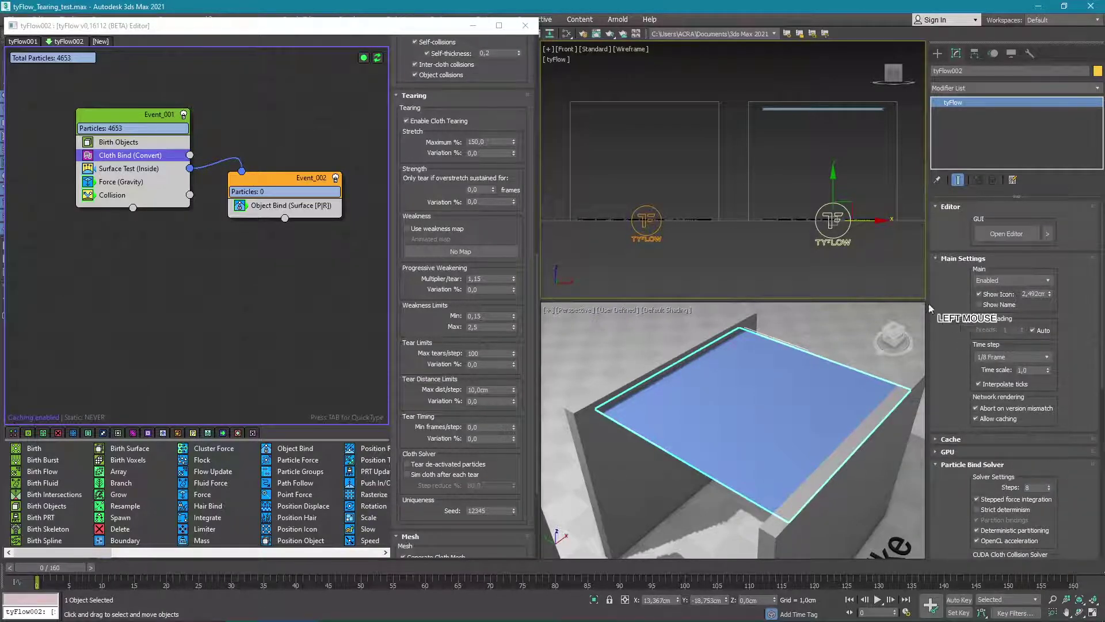
{"action": "left_click", "coordinate": [748, 421]}
- Add both walls beside the fabric-like sheet as objects of tyFlow002's Surface Test
{"action": "left_click", "coordinate": [141, 173]}
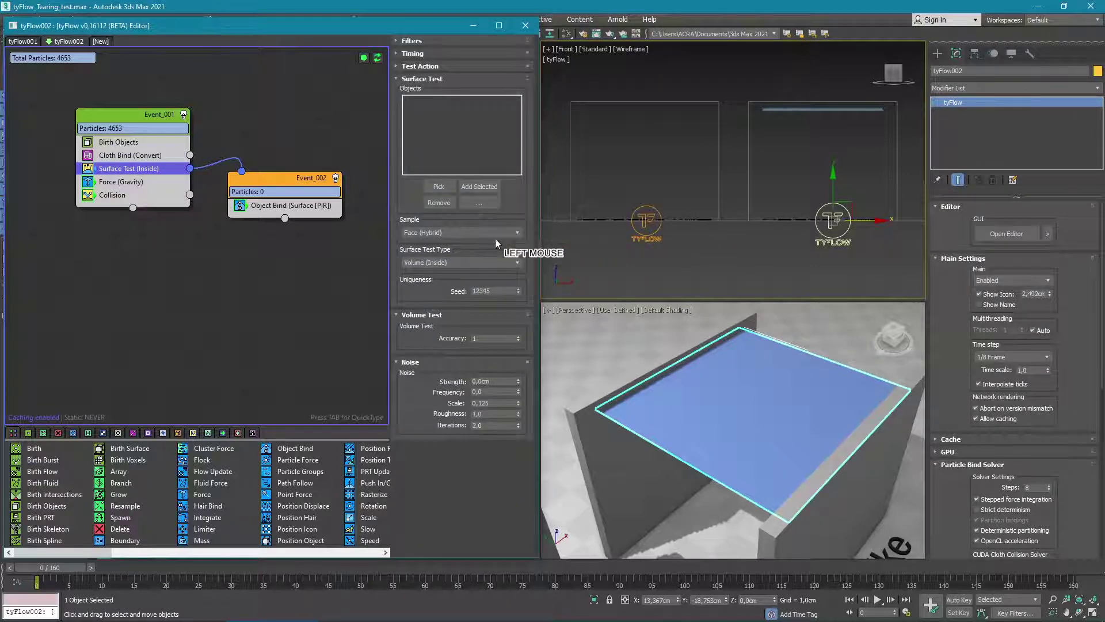
{"action": "right_click", "coordinate": [619, 455]}
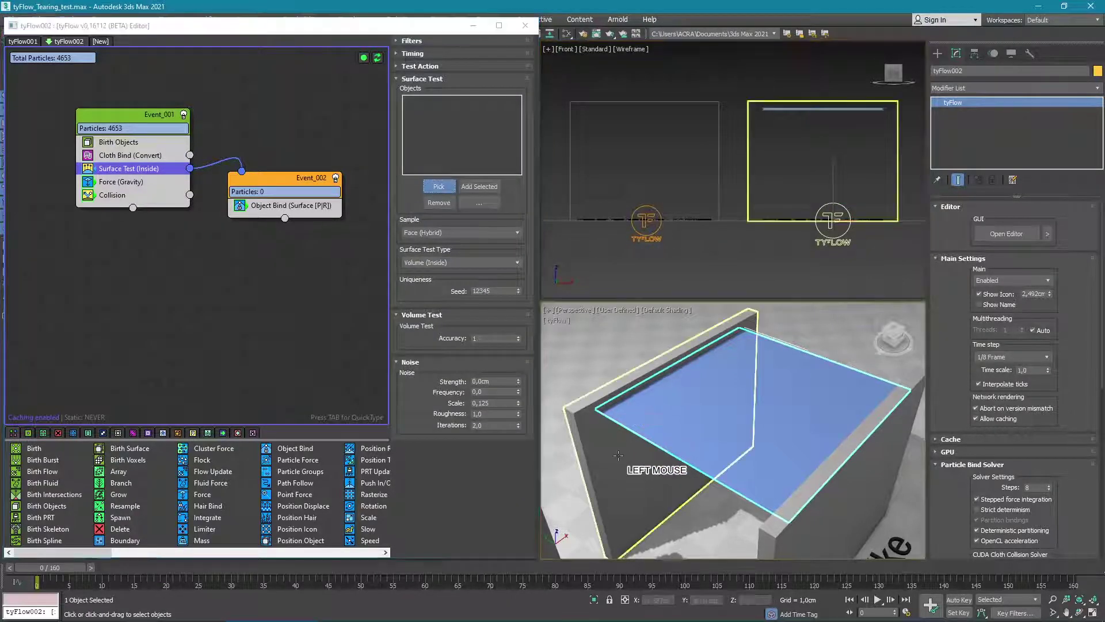
{"action": "left_click", "coordinate": [618, 458]}
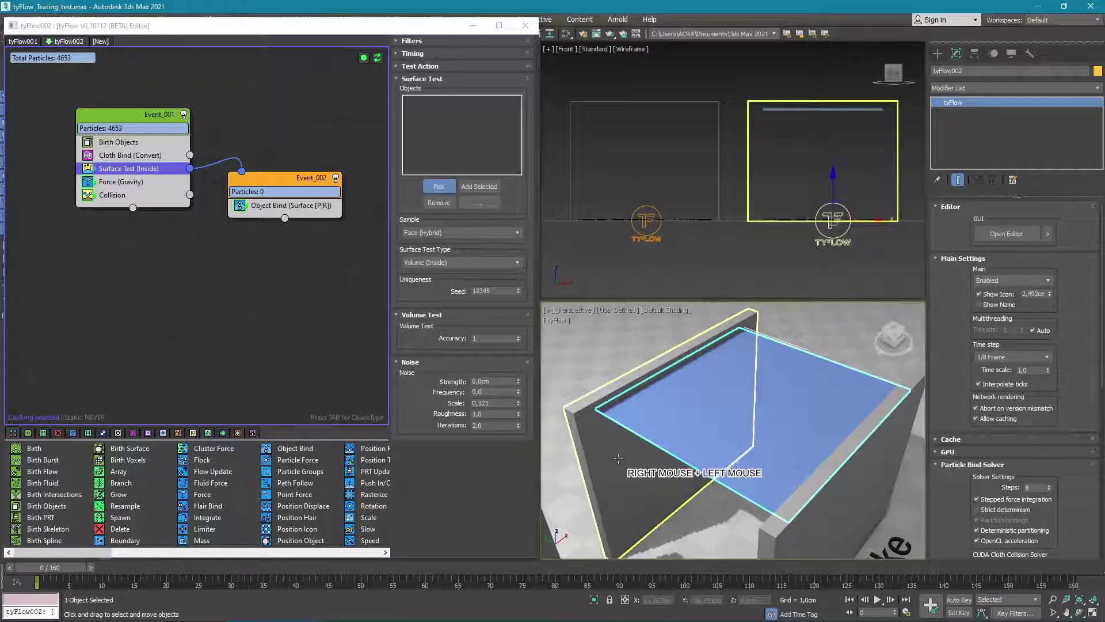
{"action": "left_click", "coordinate": [433, 188]}
{"action": "left_click", "coordinate": [804, 533]}
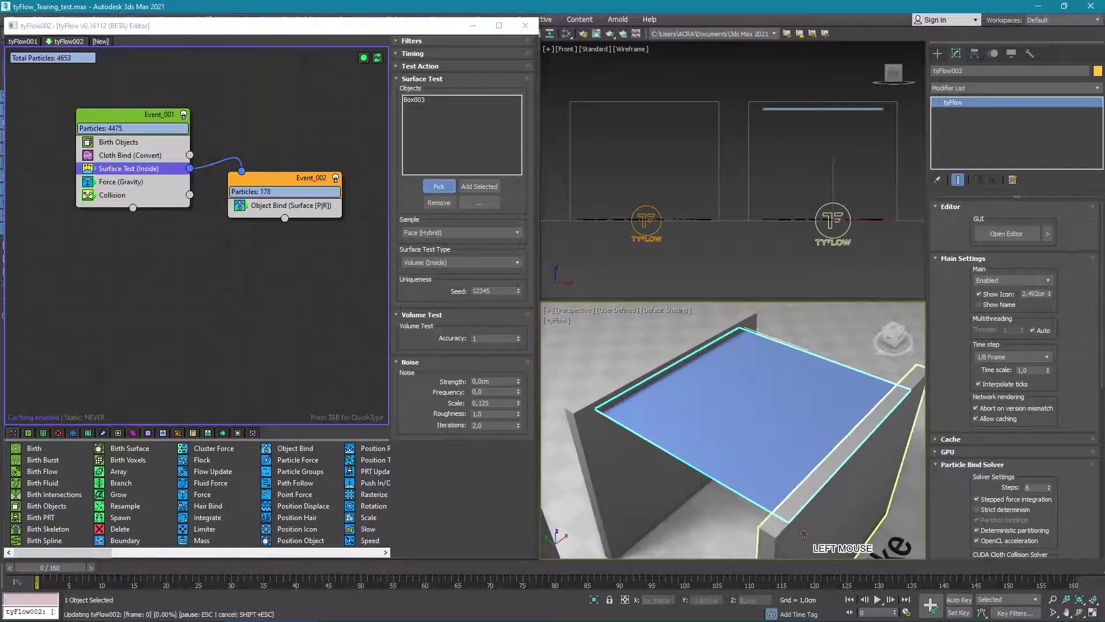
- Add the ground plane and both walls beside the fabric-like sheet as colliders of tyFlow002's Collision operator, using the shape radius
{"action": "left_click", "coordinate": [154, 195]}
{"action": "left_click", "coordinate": [428, 197]}
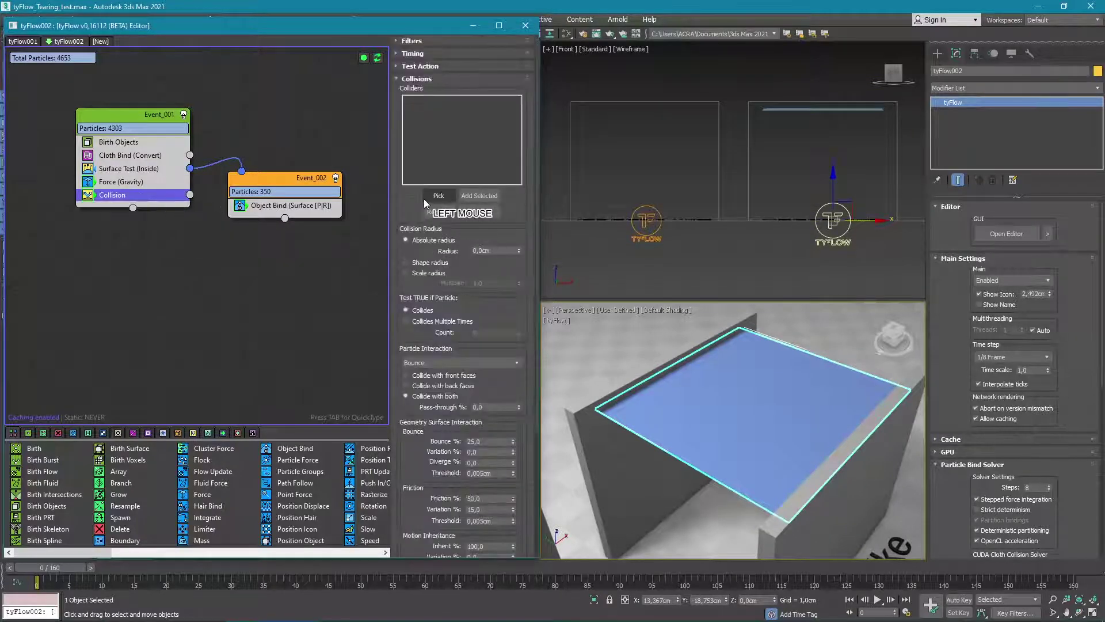
{"action": "left_click", "coordinate": [582, 368]}
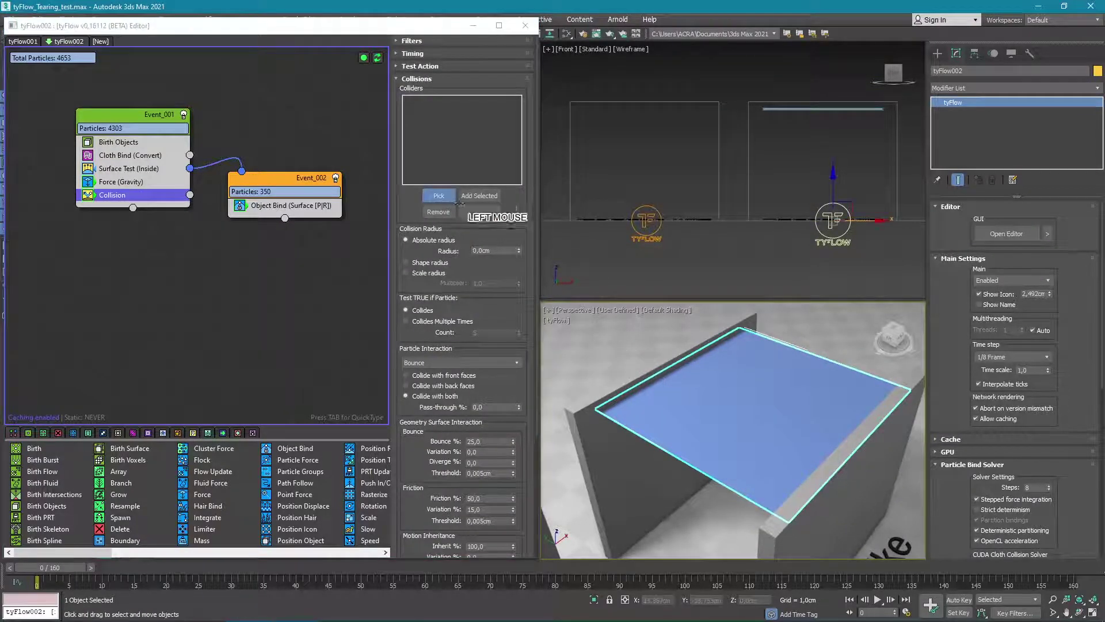
{"action": "left_click", "coordinate": [440, 197]}
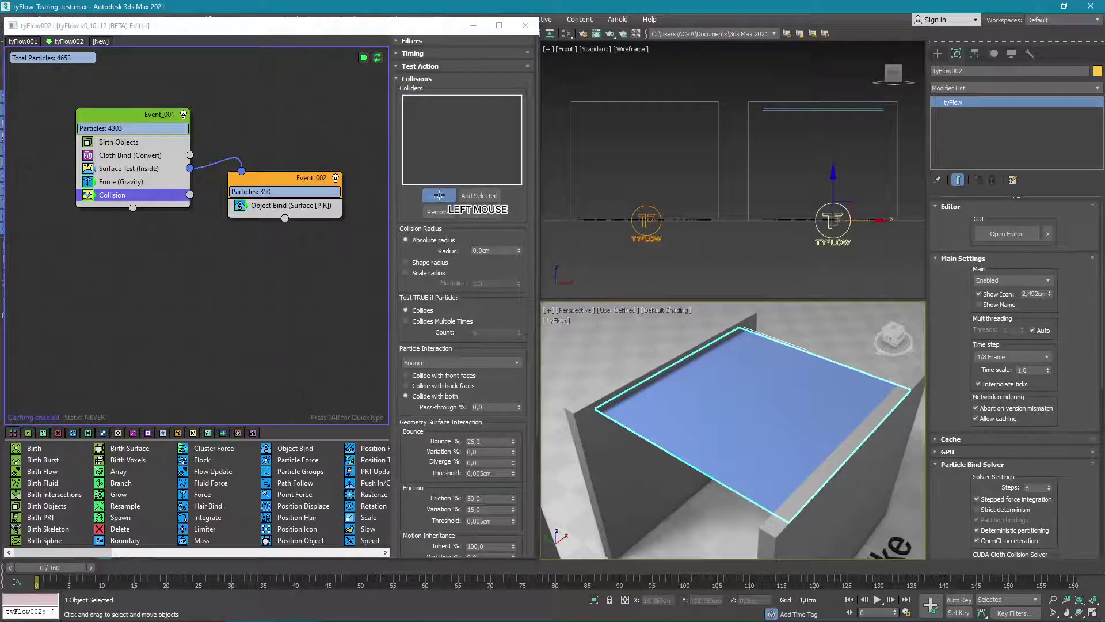
{"action": "left_click", "coordinate": [602, 442]}
{"action": "left_click", "coordinate": [439, 196]}
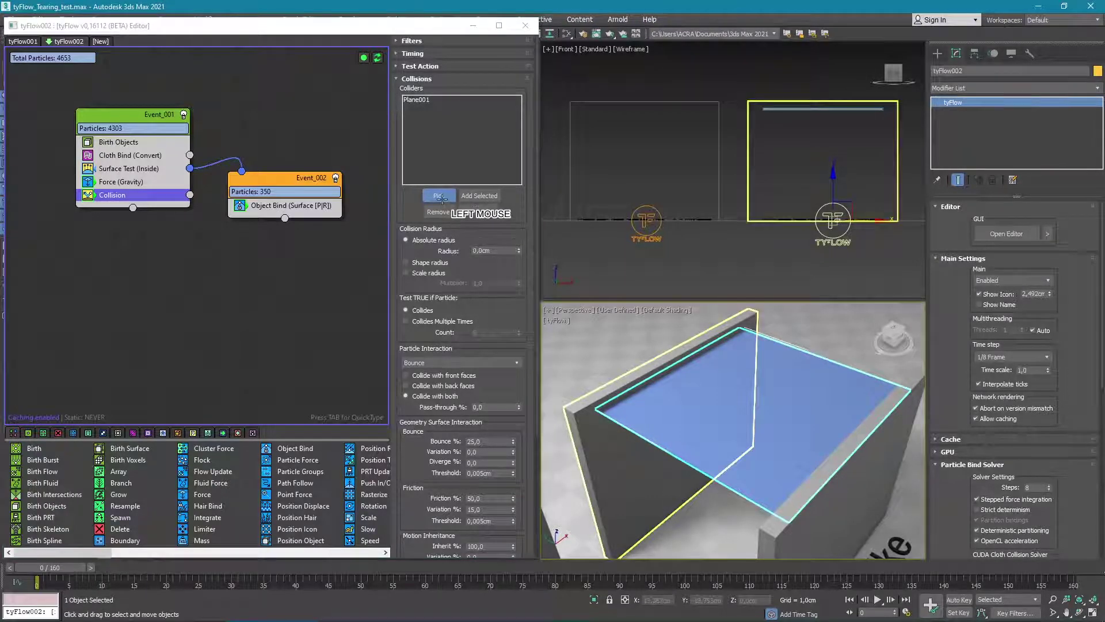
{"action": "left_click", "coordinate": [678, 439]}
{"action": "left_click", "coordinate": [775, 540]}
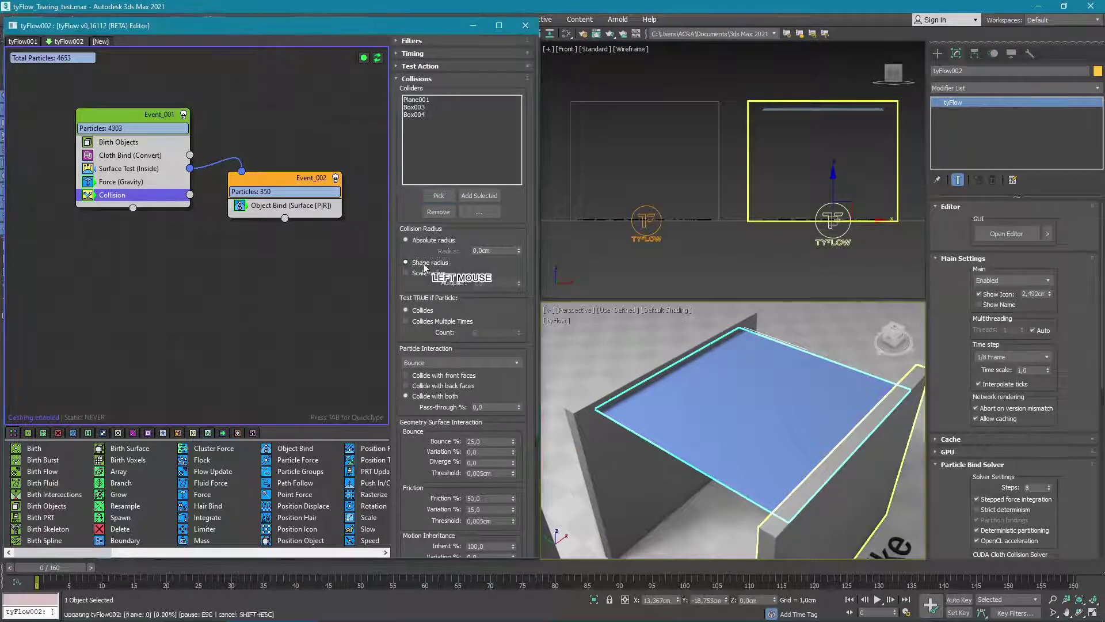
{"action": "left_click", "coordinate": [406, 263]}
- Deselect the tyFlow object and preview the fabric-like sheet's simulation up to frame 23
{"action": "left_click", "coordinate": [778, 268]}
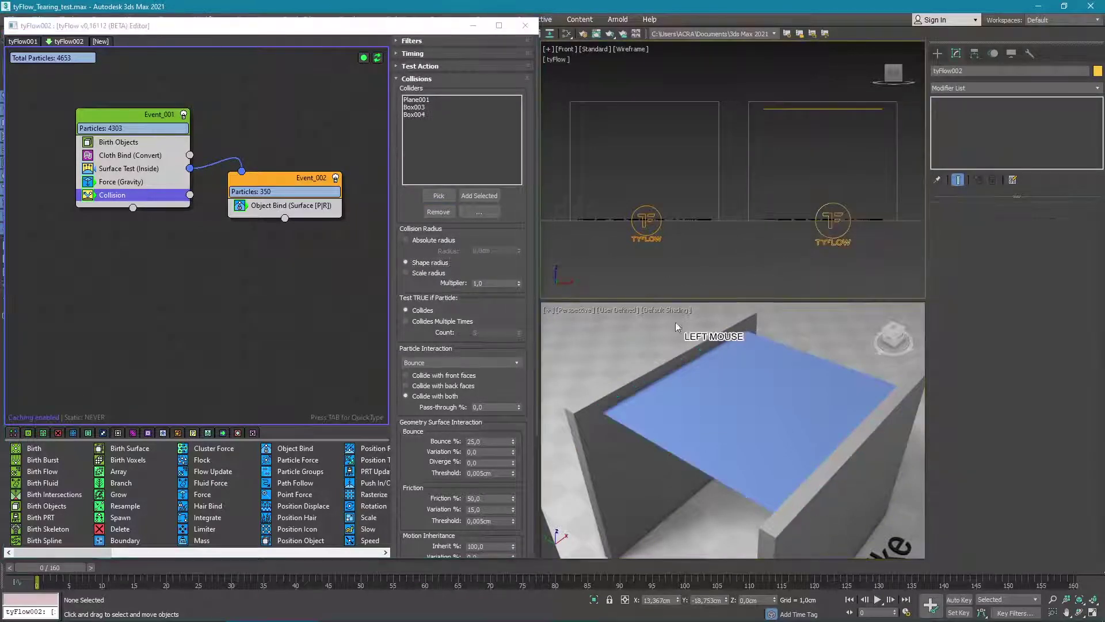
{"action": "left_click", "coordinate": [142, 568]}
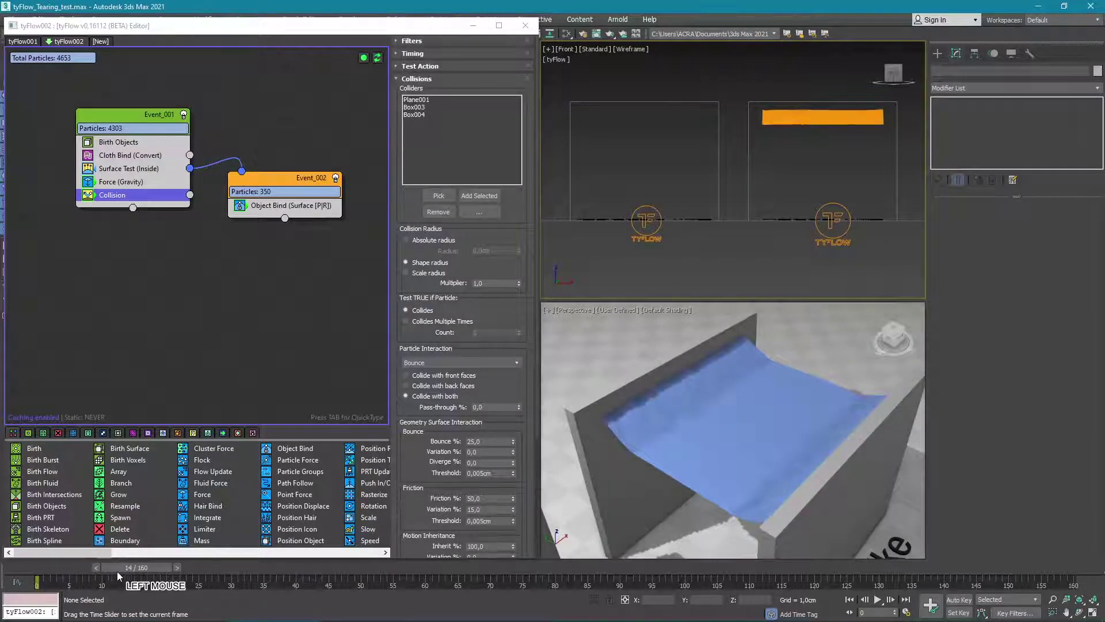
{"action": "left_click_drag", "start_coordinate": [113, 568], "coordinate": [285, 205]}
- Return to frame 0 and add both walls beside the sheet as objects of Event_002's Object Bind
{"action": "left_click", "coordinate": [285, 206]}
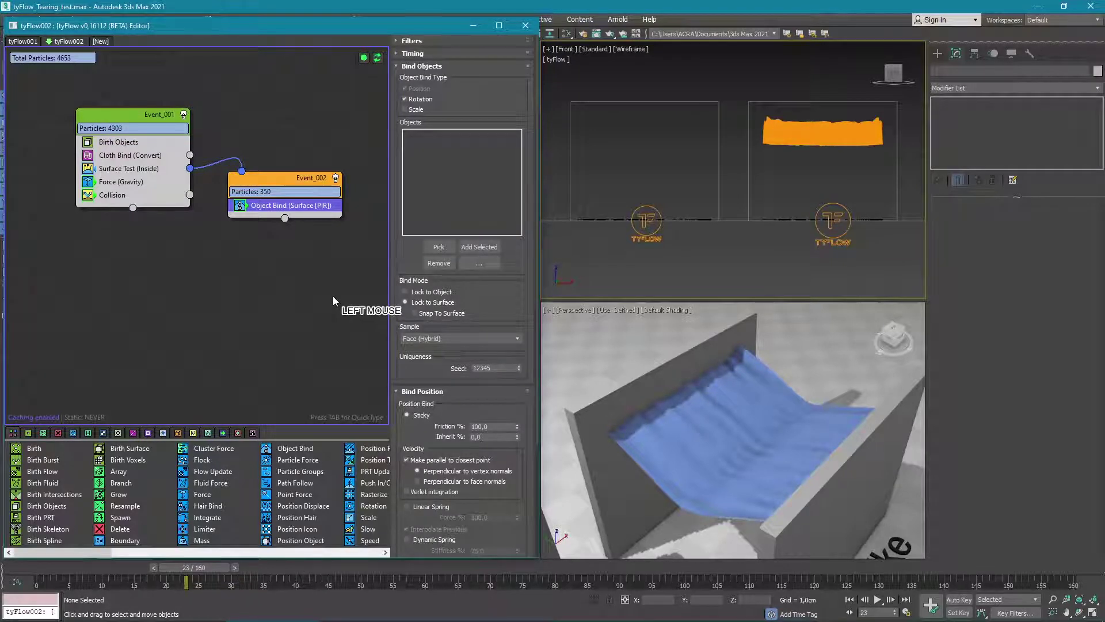
{"action": "left_click", "coordinate": [86, 570]}
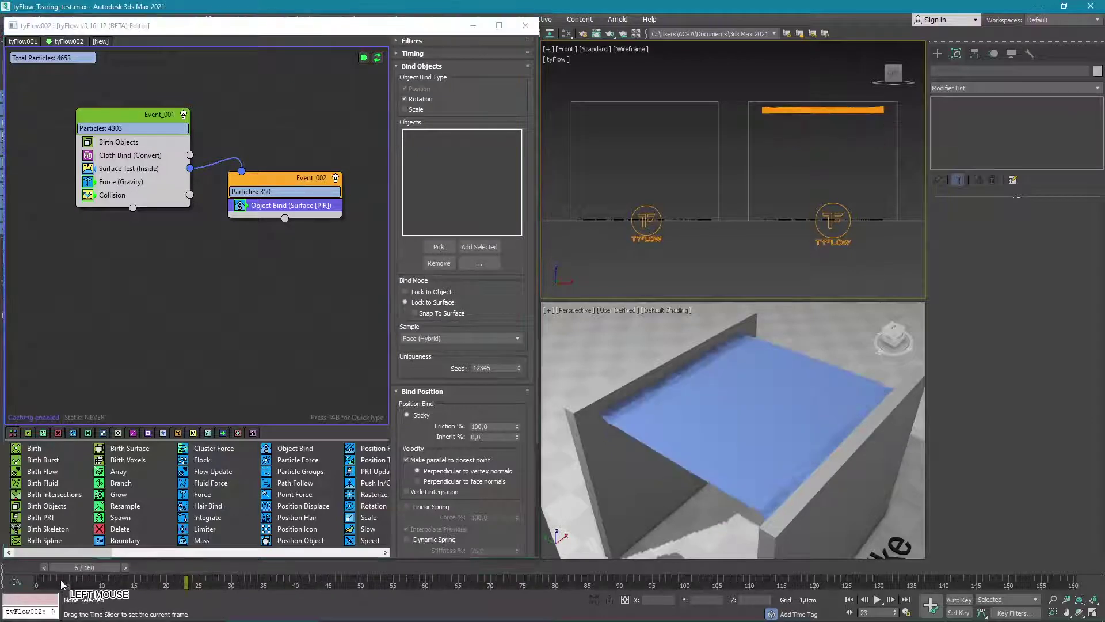
{"action": "left_click", "coordinate": [438, 247]}
{"action": "left_click", "coordinate": [610, 462]}
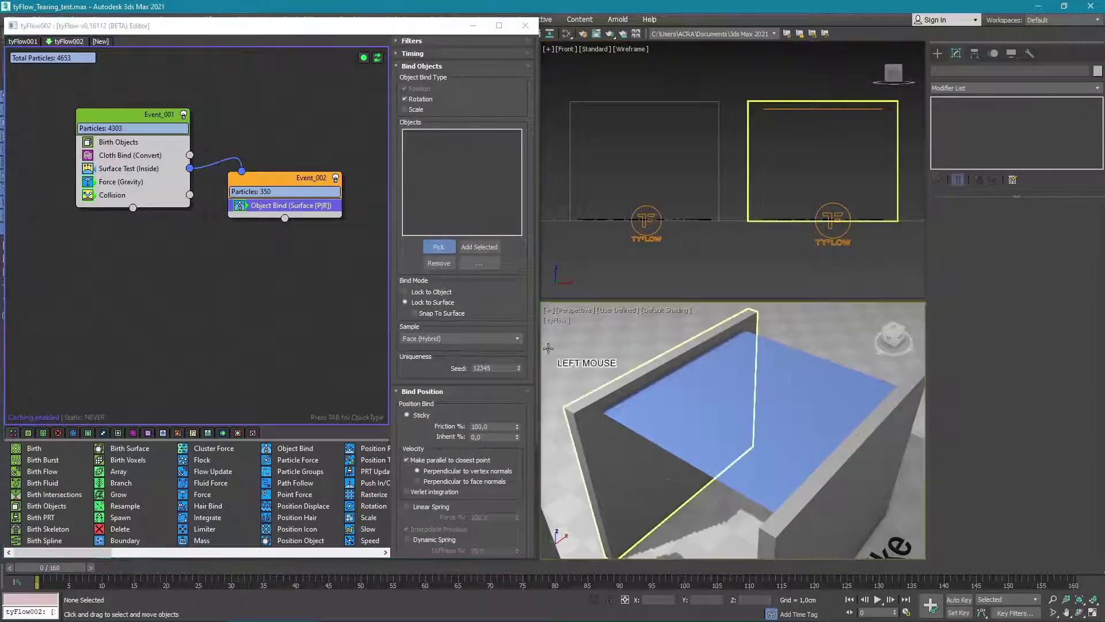
{"action": "left_click", "coordinate": [447, 247]}
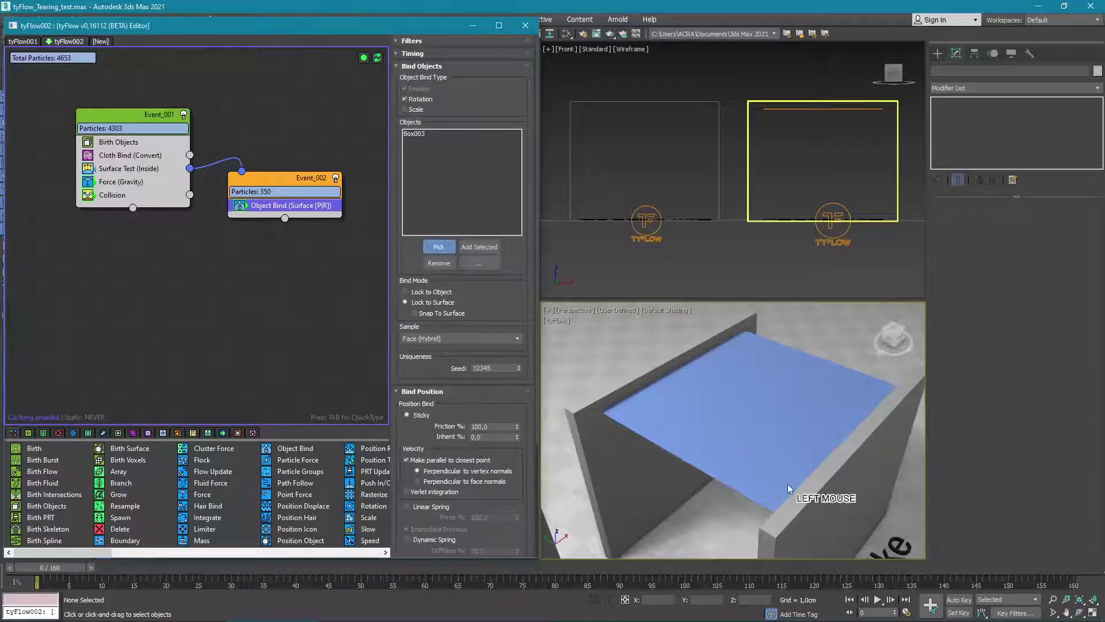
{"action": "left_click", "coordinate": [853, 496]}
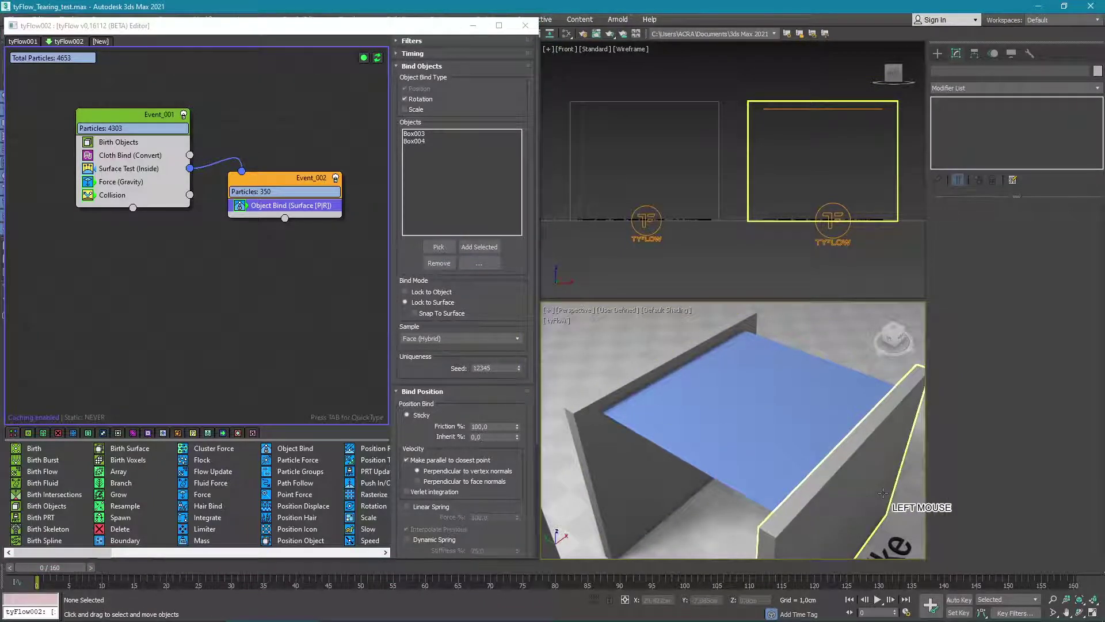
- Play the simulation up to about frame 47, then scrub back to frame 37 to examine how the sheet tears
{"action": "left_click", "coordinate": [878, 600]}
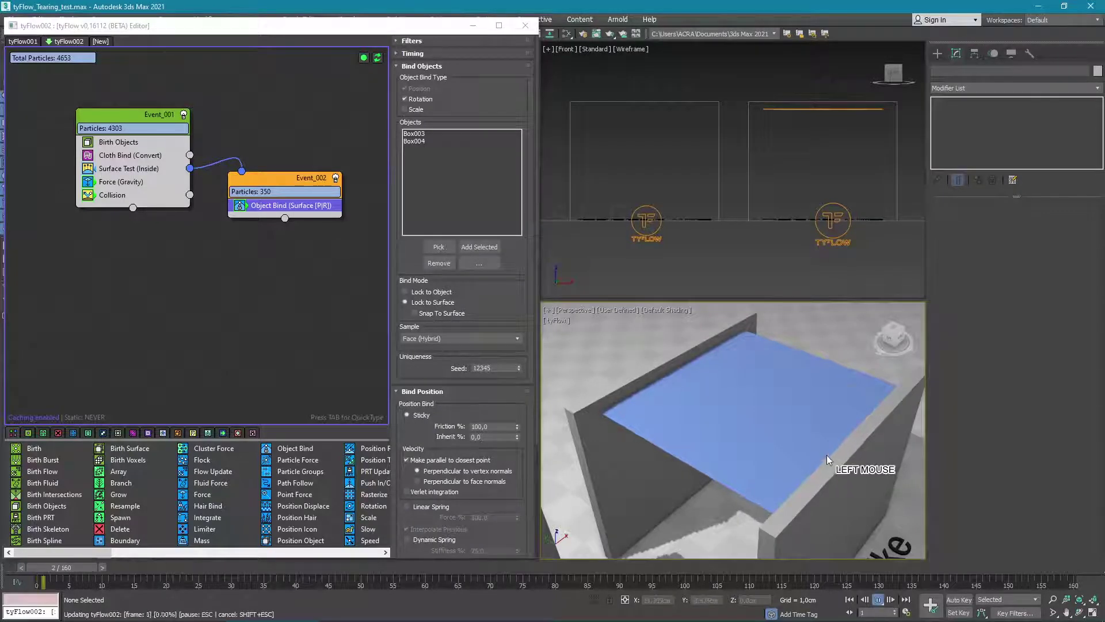
{"action": "left_click", "coordinate": [835, 471]}
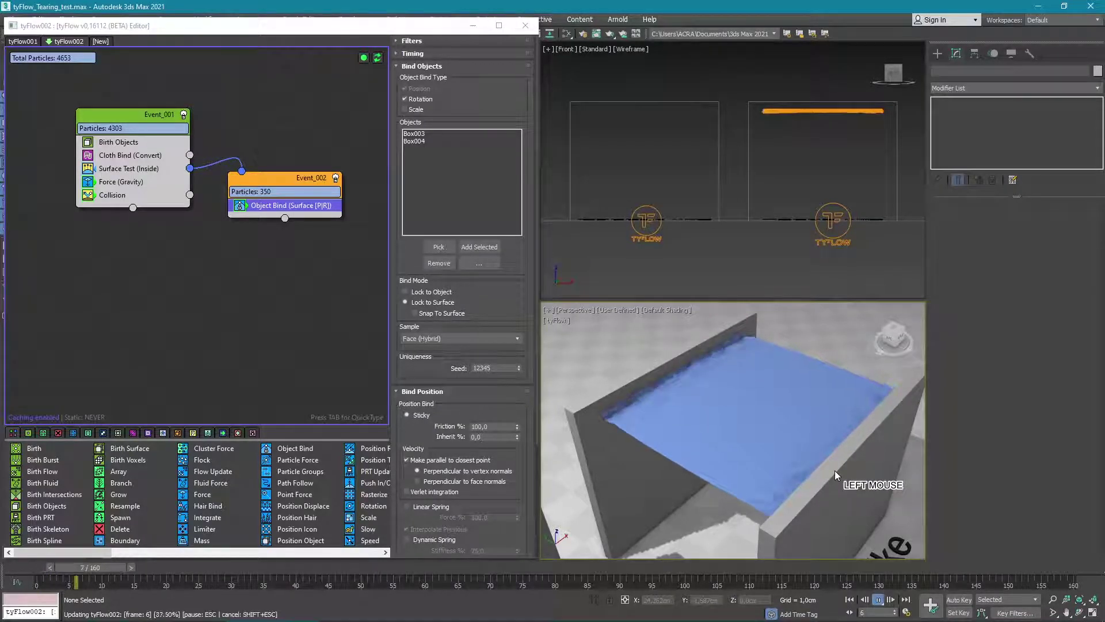
{"action": "middle_click_drag", "start_coordinate": [835, 471], "coordinate": [881, 516]}
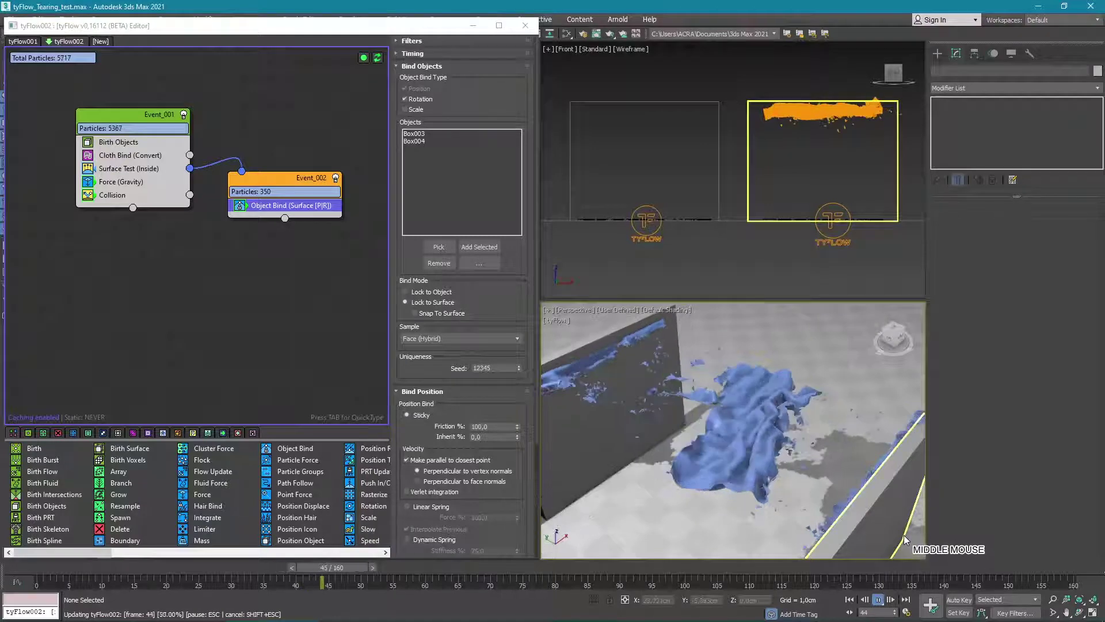
{"action": "left_click", "coordinate": [879, 600]}
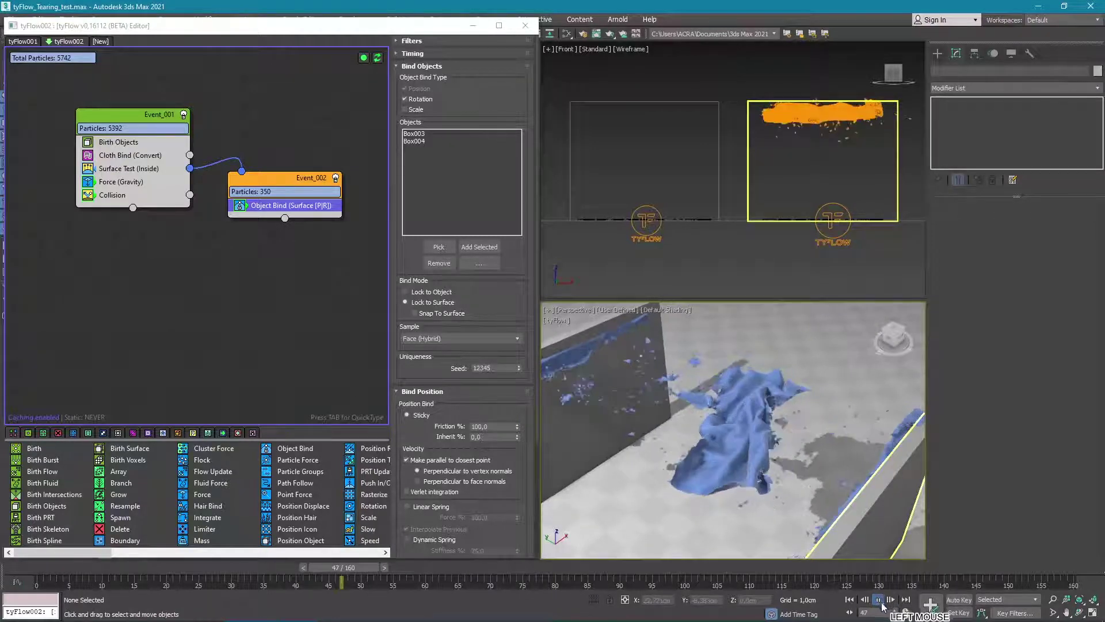
{"action": "left_click", "coordinate": [385, 568]}
{"action": "left_click", "coordinate": [385, 569]}
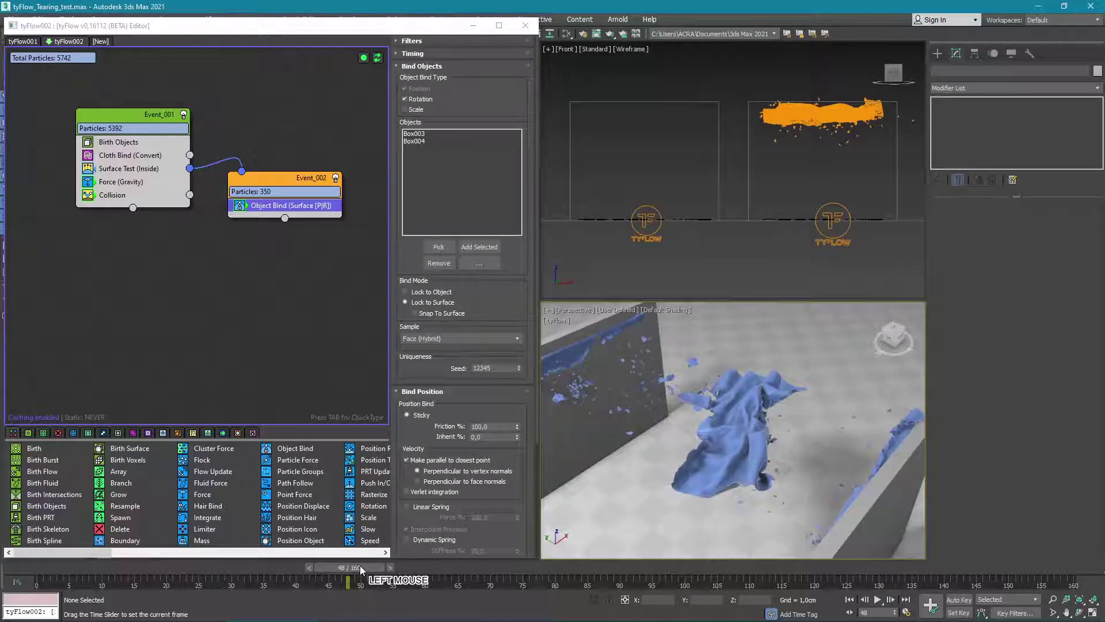
{"action": "left_click_drag", "start_coordinate": [359, 566], "coordinate": [295, 598]}
- Go back to frame 0 and set the Cloth Bind's maximum tearing stretch to 132%
{"action": "left_click", "coordinate": [147, 156]}
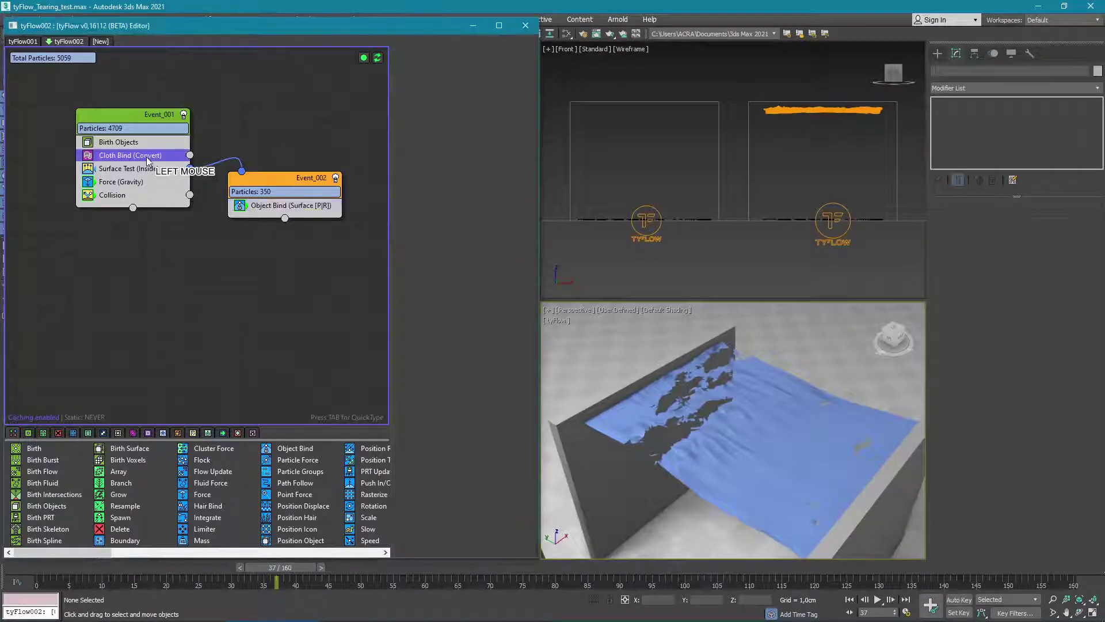
{"action": "left_click_drag", "start_coordinate": [426, 355], "coordinate": [422, 176]}
{"action": "left_click", "coordinate": [21, 566]}
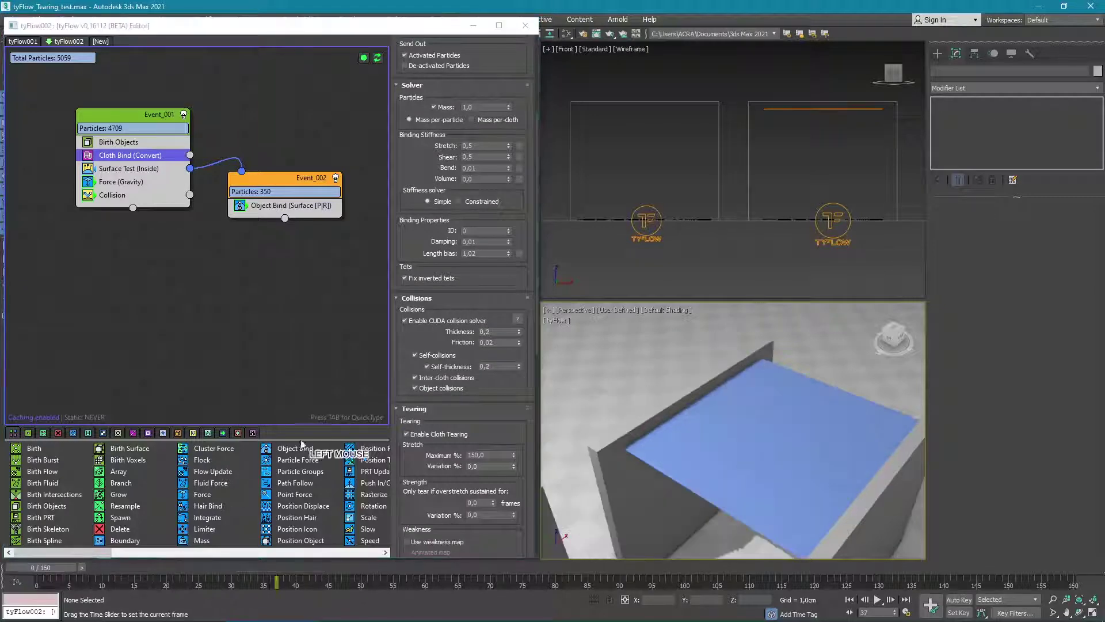
{"action": "left_click_drag", "start_coordinate": [431, 335], "coordinate": [438, 138]}
{"action": "left_click", "coordinate": [476, 256]}
{"action": "left_click_drag", "start_coordinate": [471, 256], "coordinate": [447, 260]}
{"action": "left_click", "coordinate": [443, 286]}
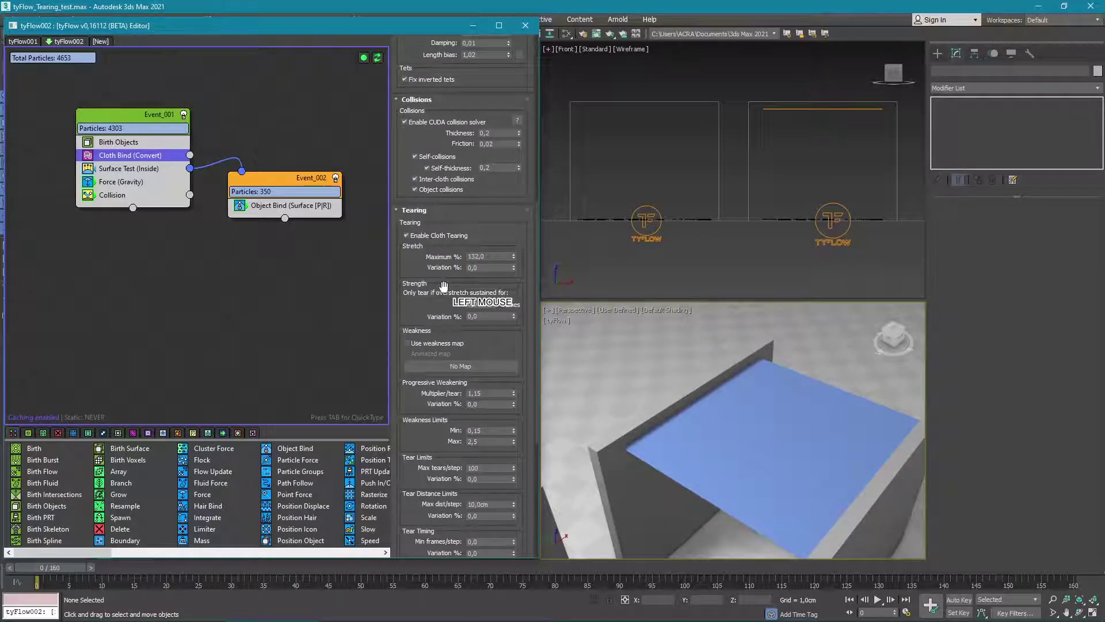
- Set the Cloth Bind's tearing limits to 2 max tears per step and 0 cm max distance, with a weakening multiplier of 1.08 per tear
{"action": "left_click_drag", "start_coordinate": [440, 419], "coordinate": [444, 302]}
{"action": "left_click", "coordinate": [478, 350]}
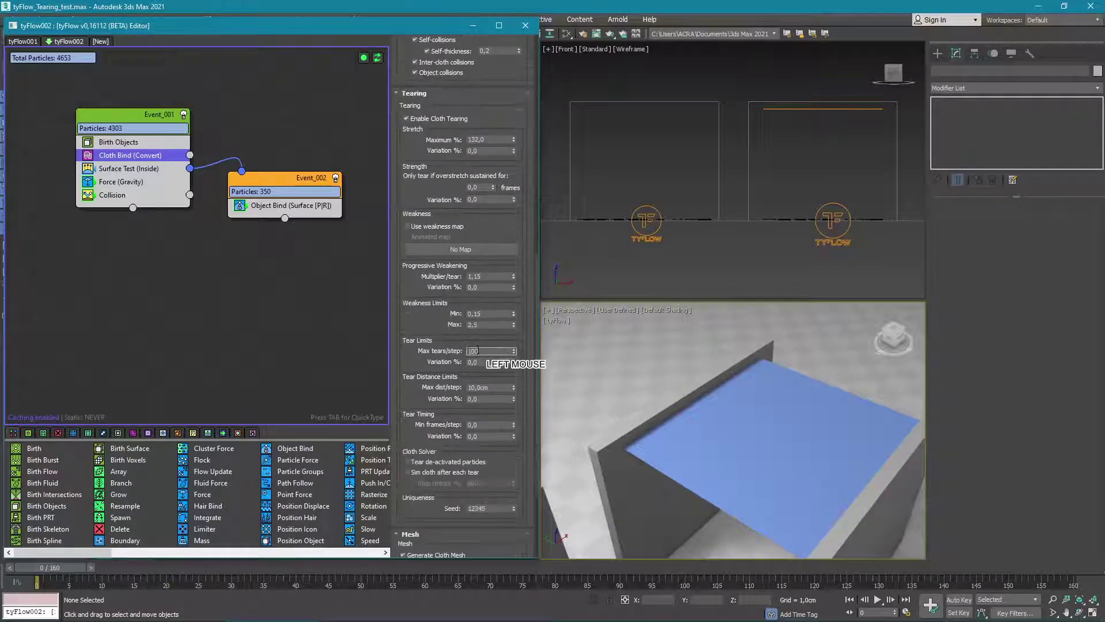
{"action": "left_click_drag", "start_coordinate": [477, 350], "coordinate": [442, 382]}
{"action": "type", "text": "2,"}
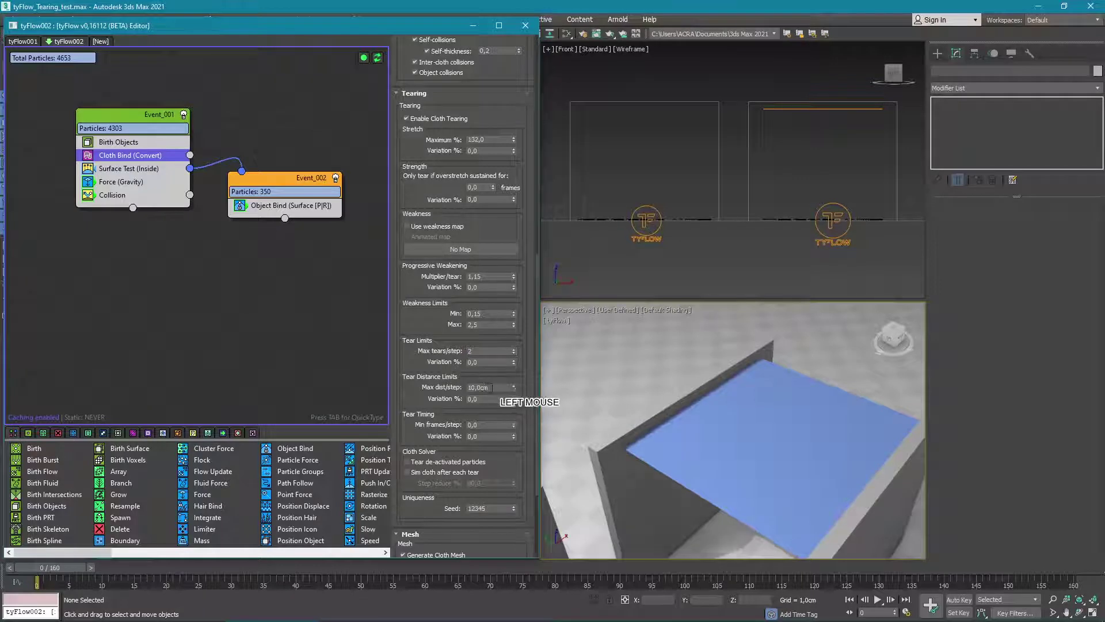
{"action": "type", "text": "0"}
{"action": "left_click", "coordinate": [458, 308]}
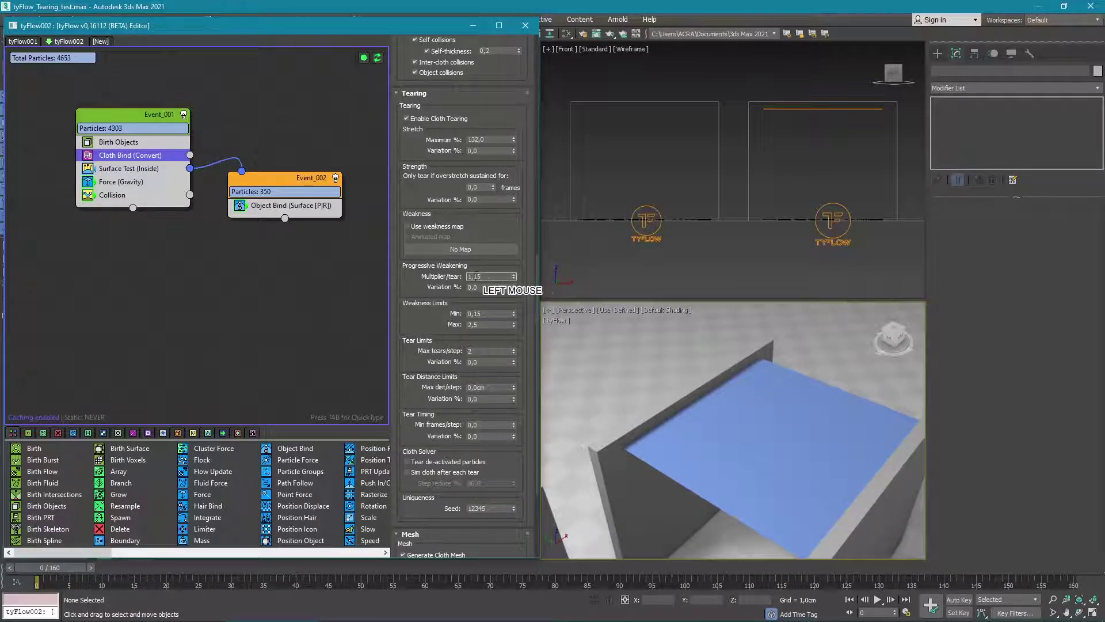
{"action": "type", "text": "1,08"}
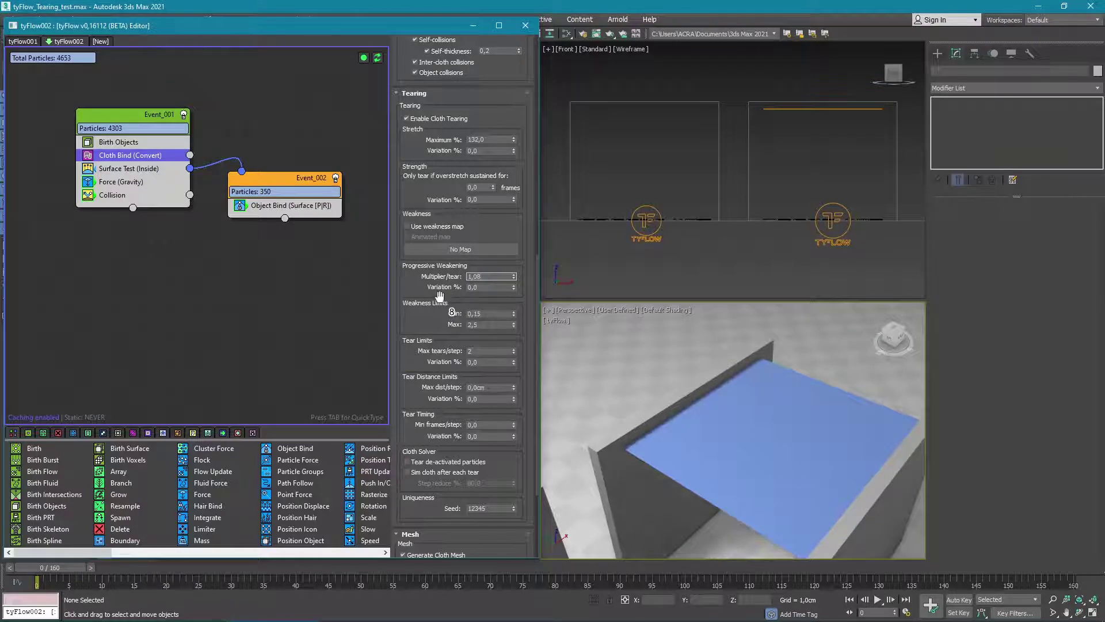
{"action": "left_click", "coordinate": [439, 296]}
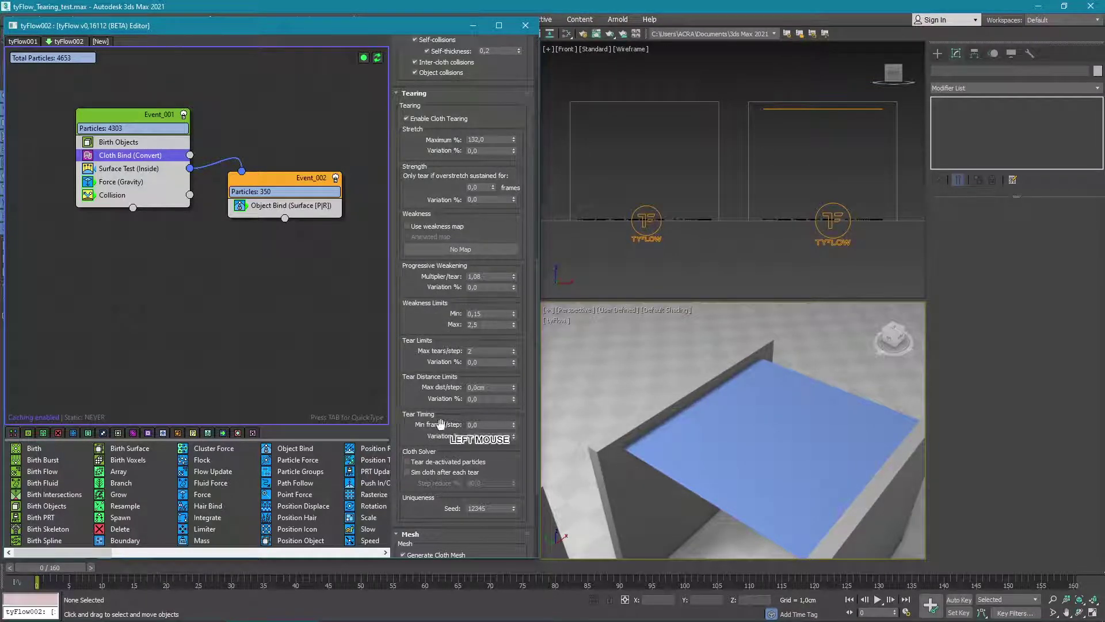
- Play the simulation up to frame 116, then replay it from the start to frame 66 to check the tearing
{"action": "left_click", "coordinate": [877, 599]}
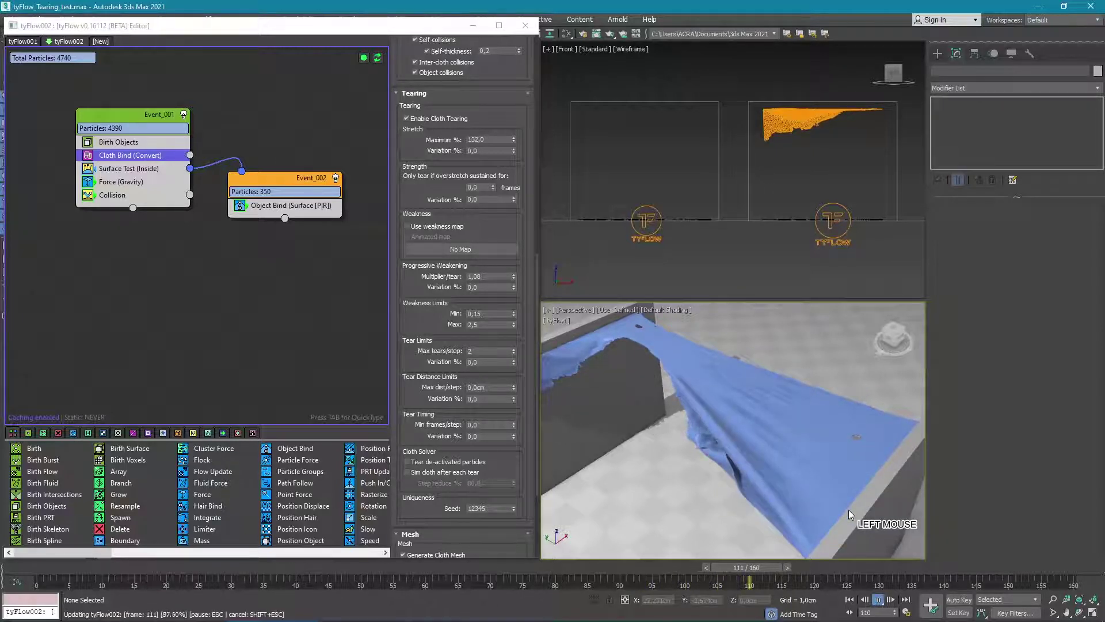
{"action": "left_click", "coordinate": [879, 600]}
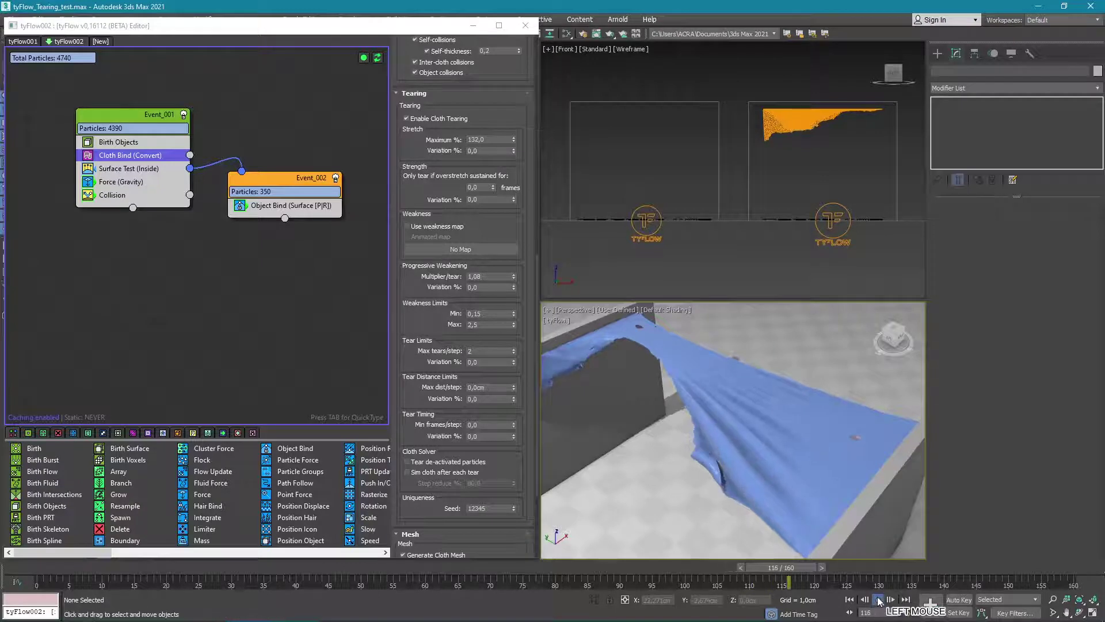
{"action": "left_click", "coordinate": [850, 600]}
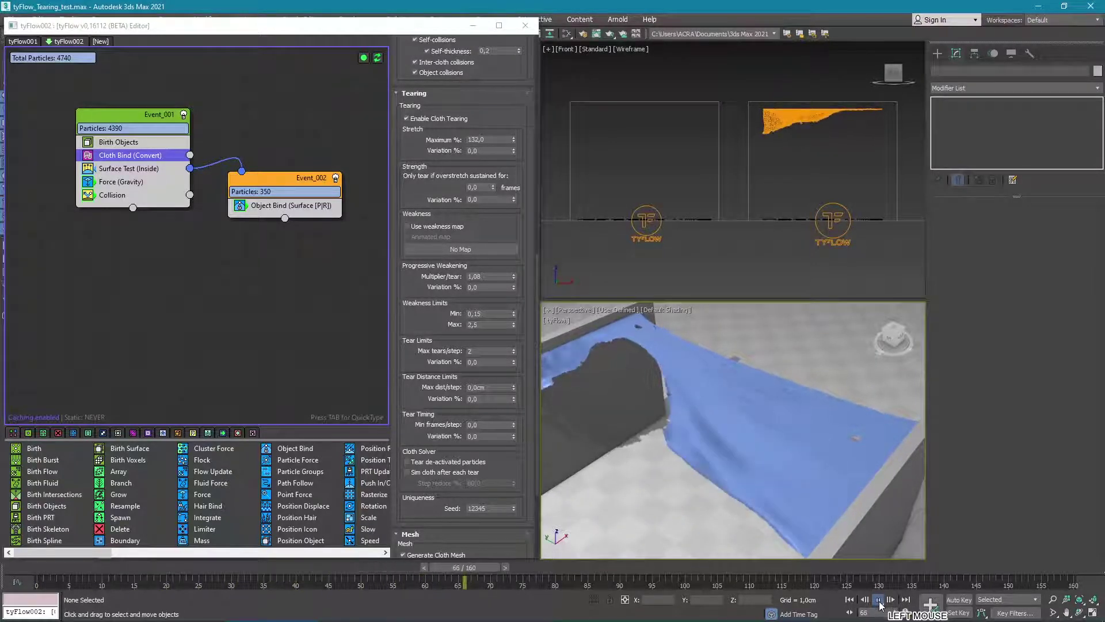
{"action": "left_click", "coordinate": [879, 604]}
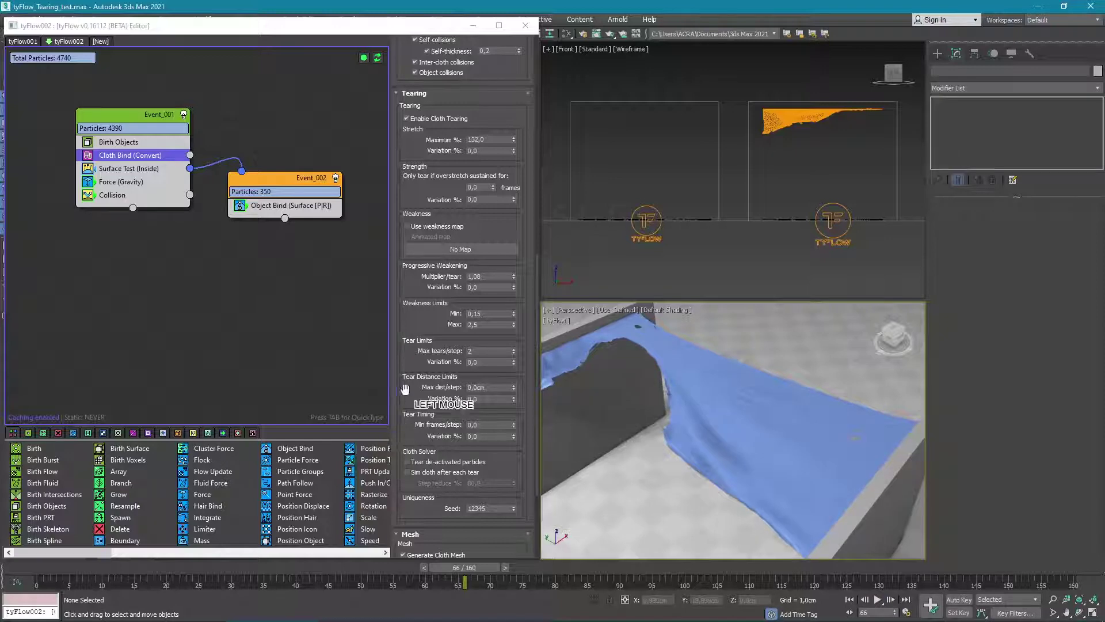
- Return to frame 0 and set the Cloth Bind's damping to 0.02
{"action": "left_click_drag", "start_coordinate": [455, 321], "coordinate": [446, 435]}
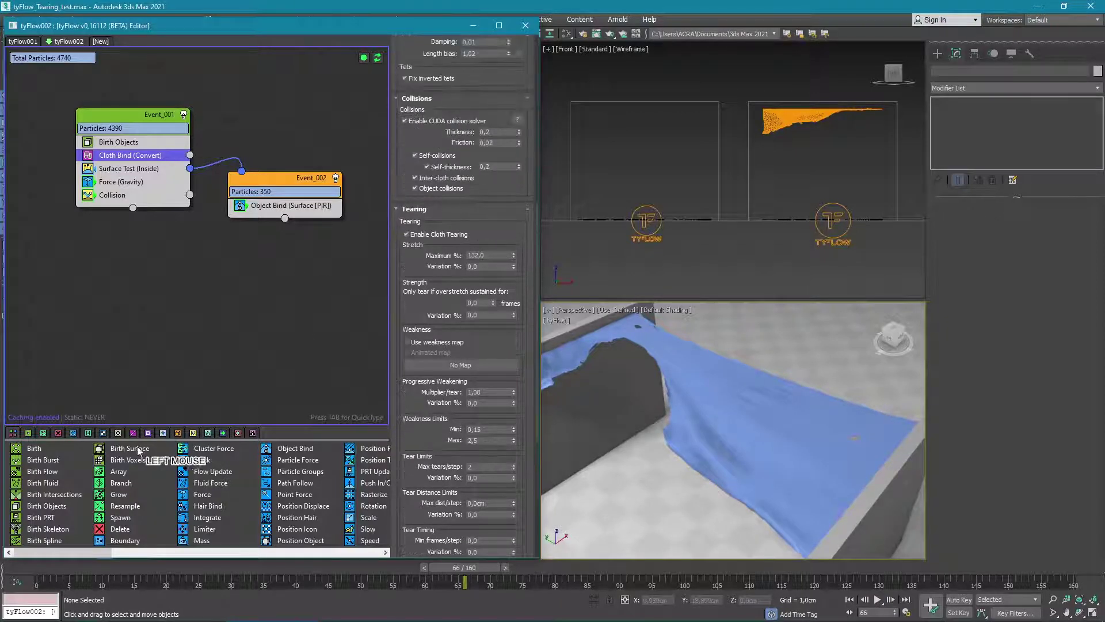
{"action": "left_click", "coordinate": [28, 567]}
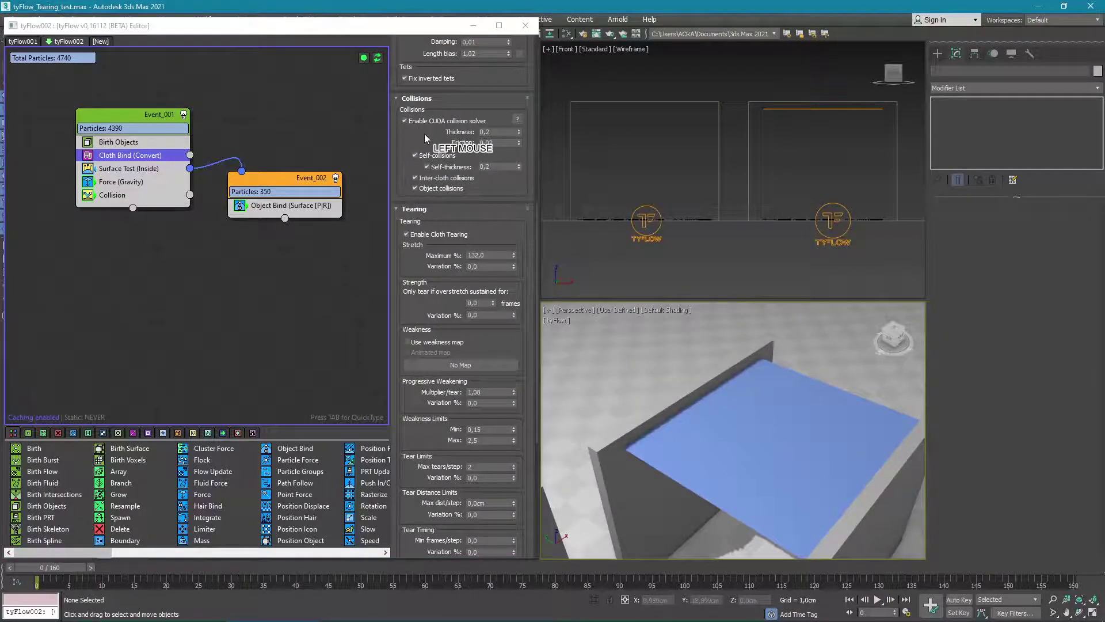
{"action": "left_click", "coordinate": [478, 43]}
{"action": "double_click", "coordinate": [489, 42]}
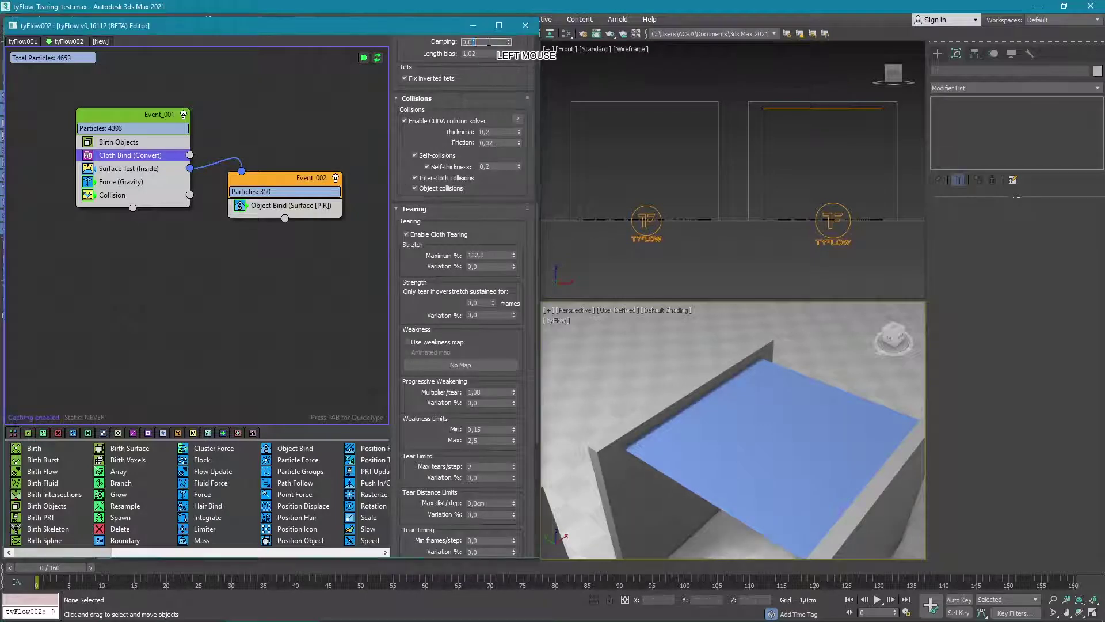
{"action": "type", "text": "0,02"}
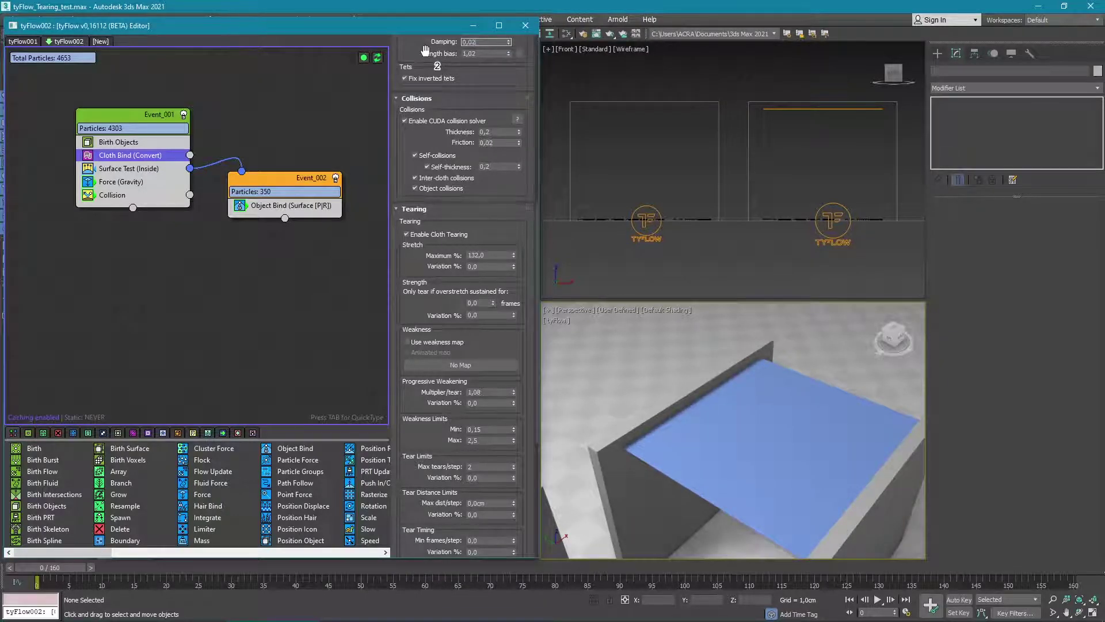
- Set the Cloth Bind's weakening multiplier to 1.1 per tear and its maximum tearing stretch to 128%
{"action": "left_click_drag", "start_coordinate": [431, 245], "coordinate": [431, 252]}
{"action": "left_click_drag", "start_coordinate": [431, 326], "coordinate": [433, 248]}
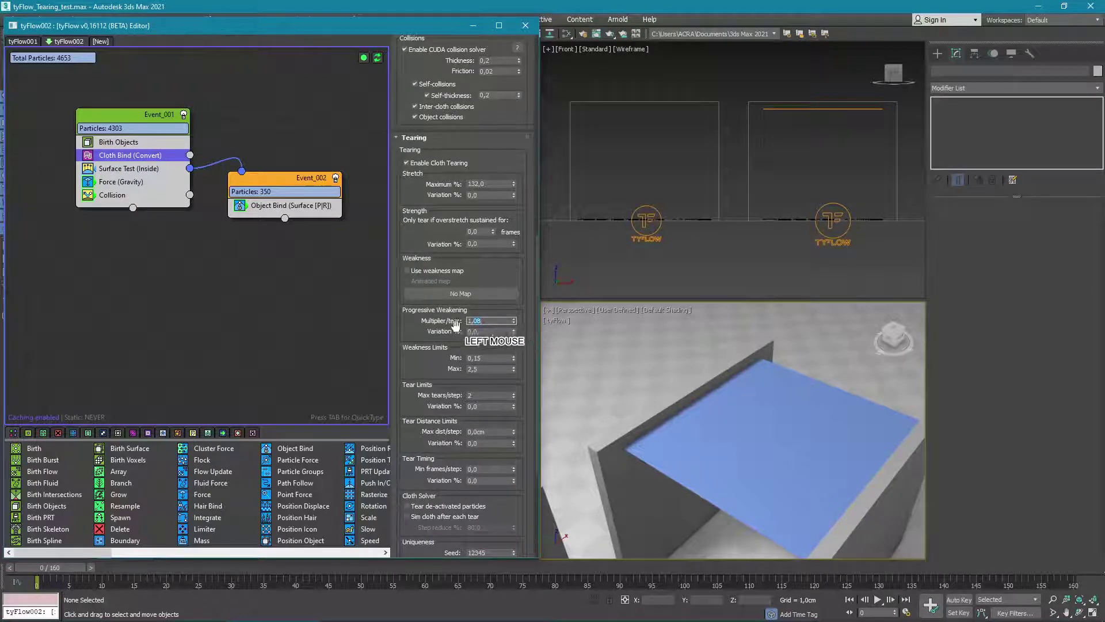
{"action": "left_click", "coordinate": [480, 196]}
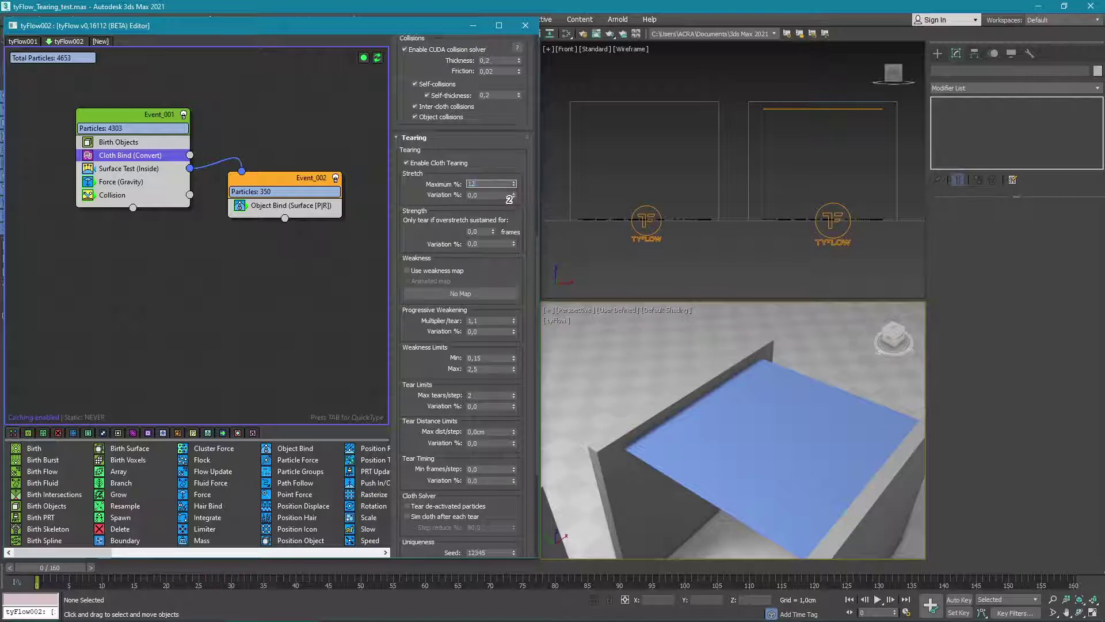
{"action": "type", "text": "128"}
{"action": "left_click", "coordinate": [467, 206]}
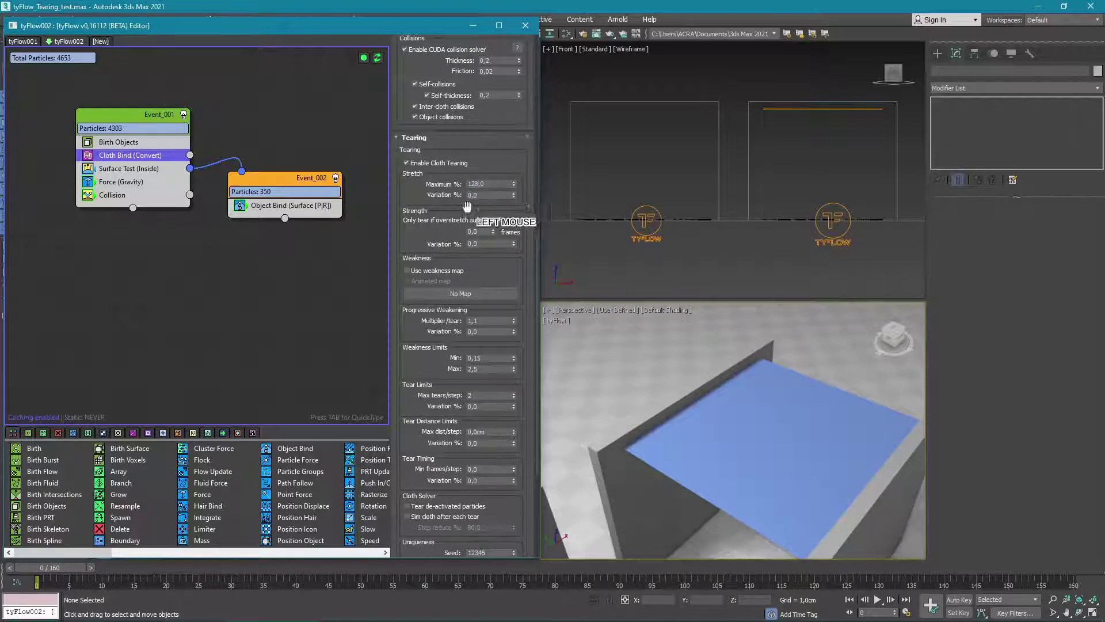
- Play the simulation up to frame 89 and inspect the fabric-like sheet's tearing in the Front and Perspective views
{"action": "left_click", "coordinate": [878, 601]}
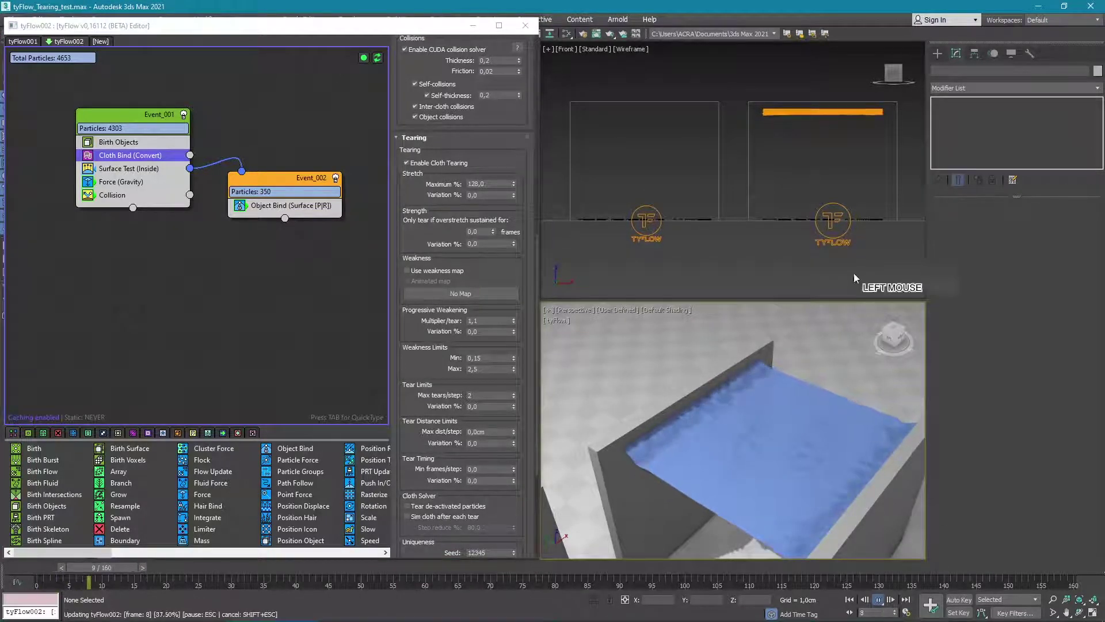
{"action": "left_click", "coordinate": [860, 119]}
{"action": "scroll", "coordinate": [879, 120], "scroll_direction": "up", "scroll_amount": 4}
{"action": "middle_click_drag", "start_coordinate": [861, 161], "coordinate": [747, 117]}
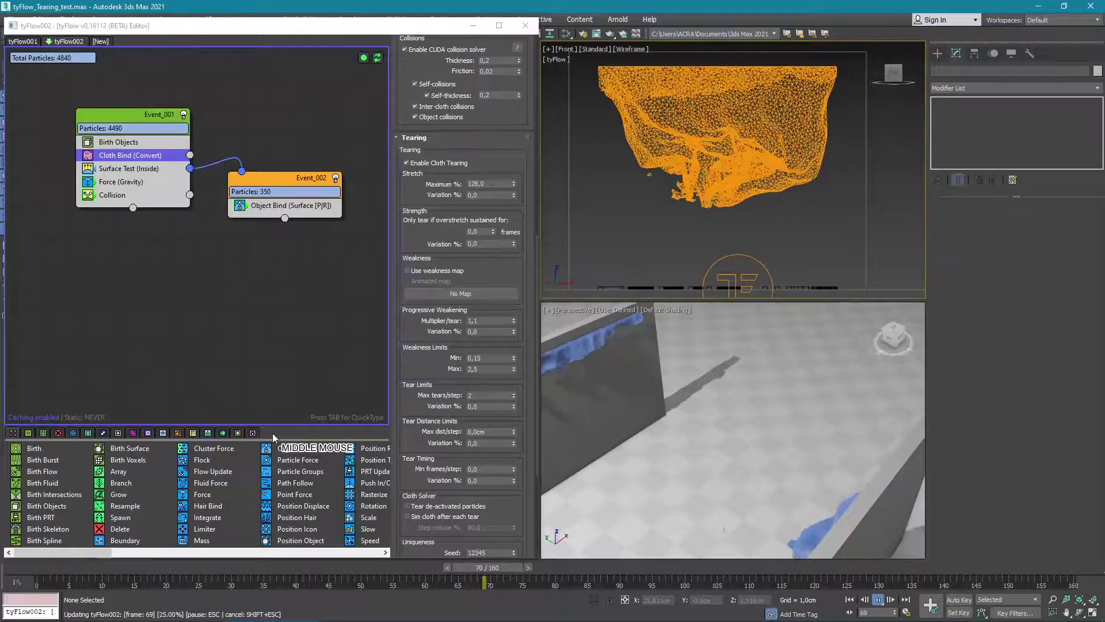
{"action": "middle_click_drag", "start_coordinate": [728, 465], "coordinate": [873, 494], "text": "alt"}
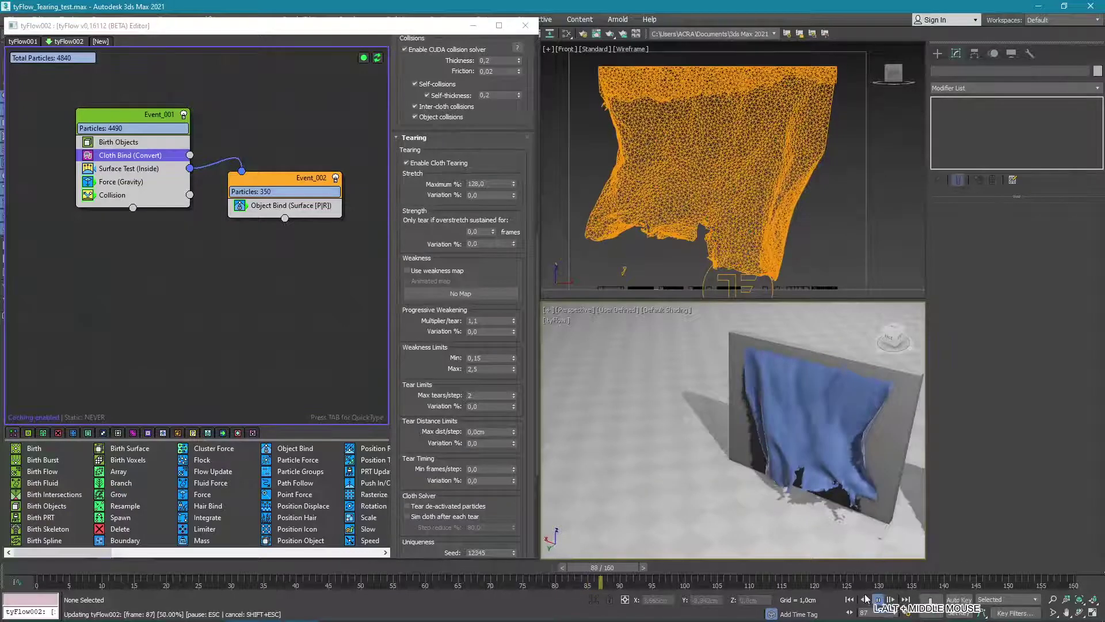
{"action": "left_click", "coordinate": [878, 600]}
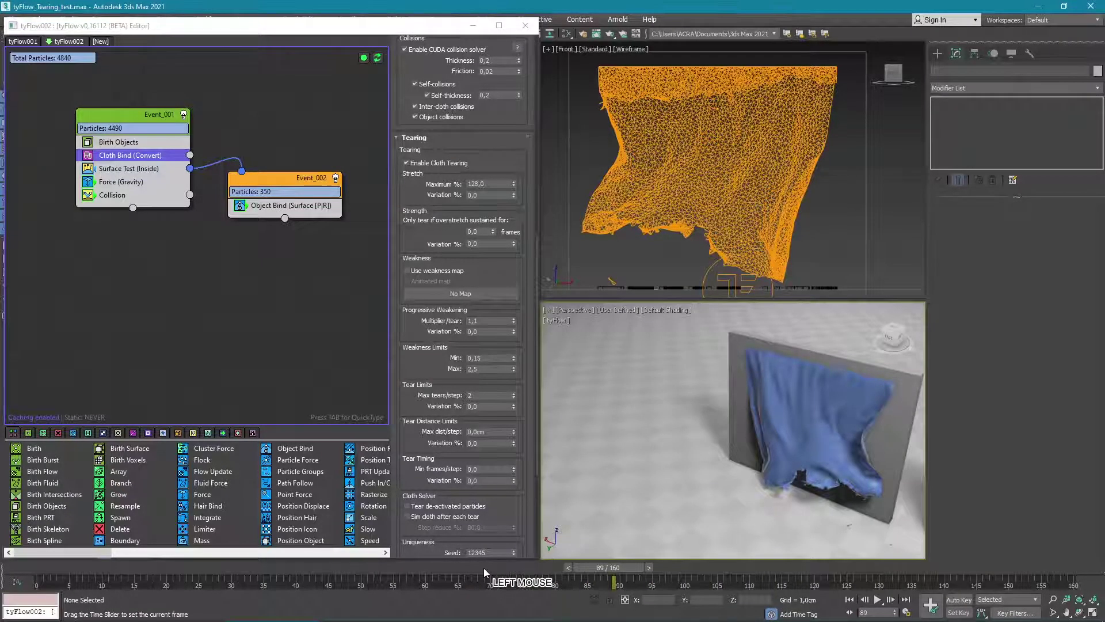
- Return to frame 0, switch to the tyFlow001 flow and close the tyFlow editor
{"action": "left_click_drag", "start_coordinate": [484, 567], "coordinate": [89, 329]}
{"action": "left_click", "coordinate": [23, 41]}
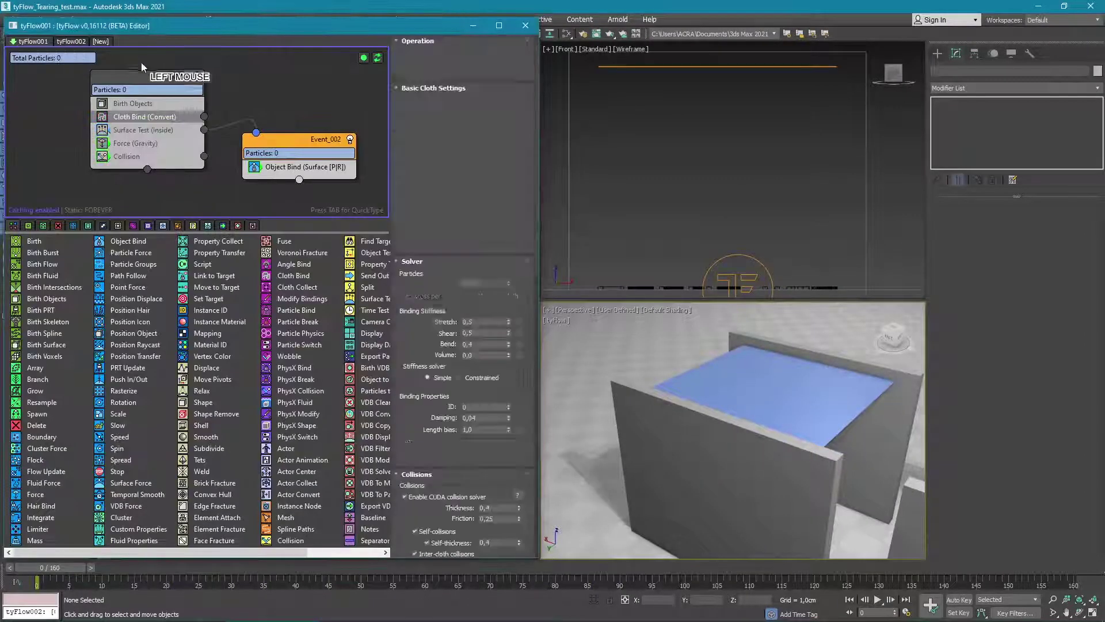
{"action": "middle_click_drag", "start_coordinate": [893, 464], "coordinate": [730, 399]}
{"action": "scroll", "coordinate": [734, 443], "scroll_direction": "down", "scroll_amount": 2}
{"action": "scroll", "coordinate": [752, 449], "scroll_direction": "down", "scroll_amount": 3}
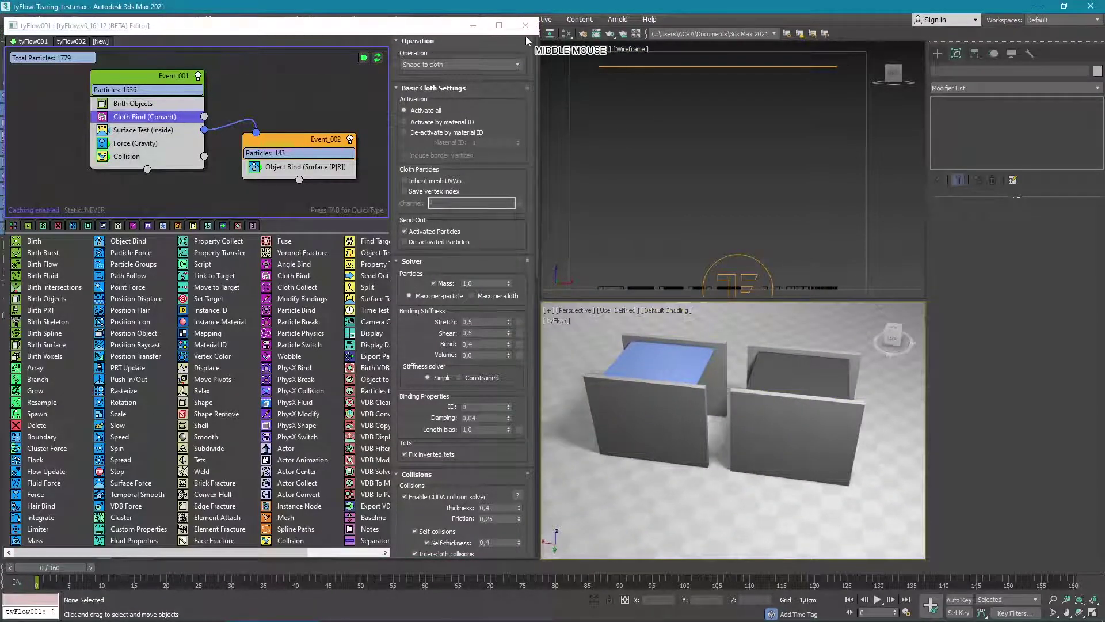
{"action": "left_click", "coordinate": [525, 25]}
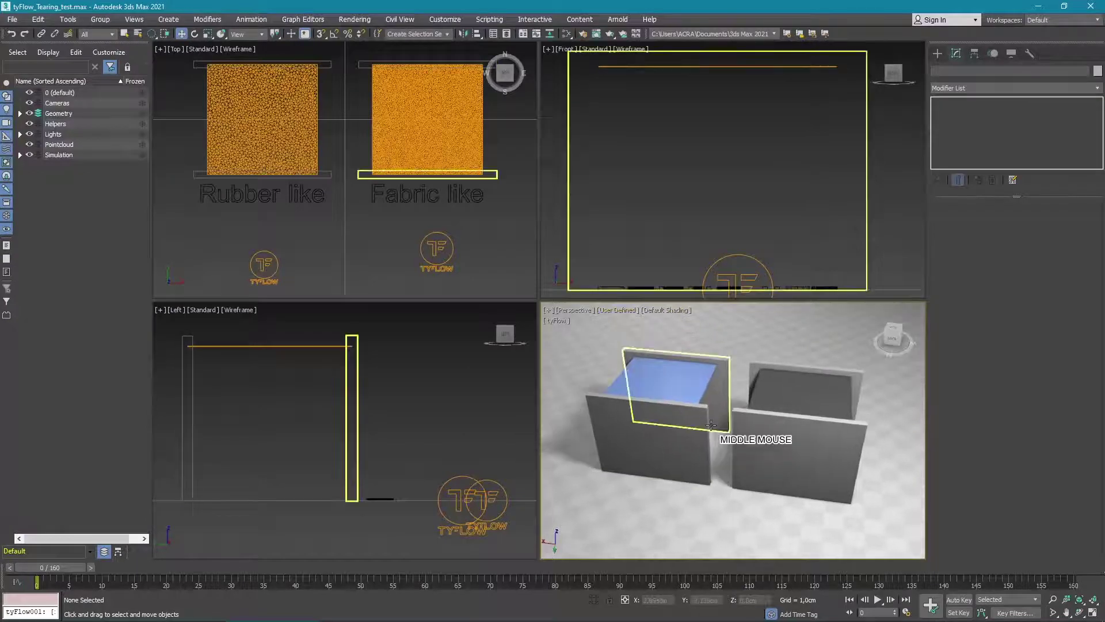
- Maximize the Perspective viewport and play both sheets' simulations up to frame 121, comparing the rubber-like and fabric-like tearing
{"action": "key", "text": "alt+w"}
{"action": "middle_click_drag", "start_coordinate": [584, 374], "coordinate": [650, 265]}
{"action": "scroll", "coordinate": [674, 269], "scroll_direction": "up", "scroll_amount": 3}
{"action": "scroll", "coordinate": [672, 269], "scroll_direction": "down", "scroll_amount": 3}
{"action": "left_click", "coordinate": [877, 599]}
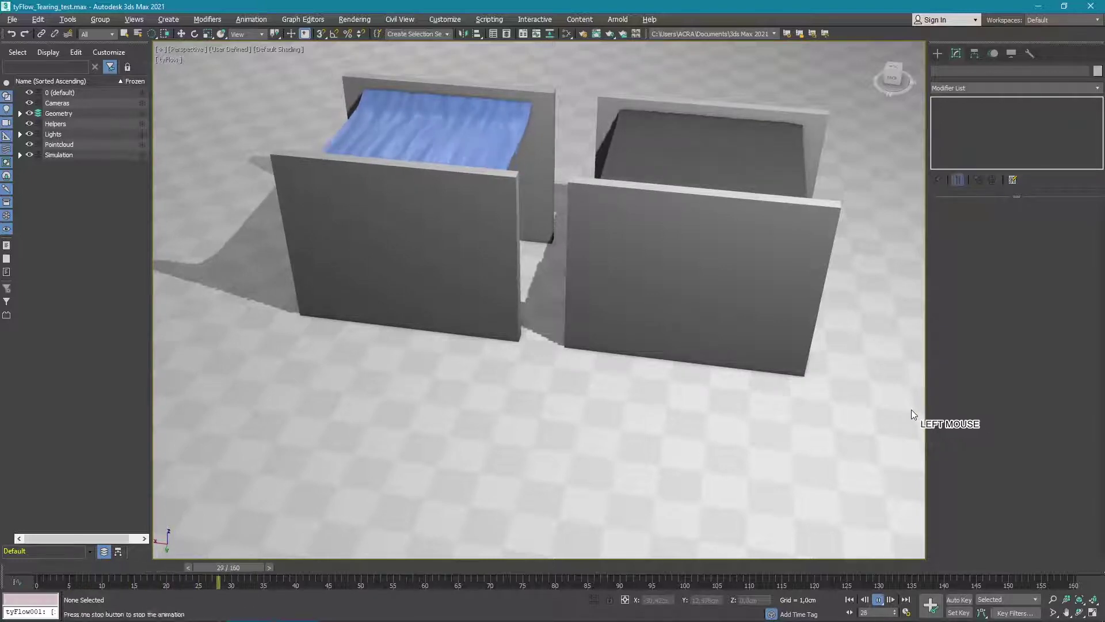
{"action": "middle_click_drag", "start_coordinate": [669, 289], "coordinate": [588, 335], "text": "alt"}
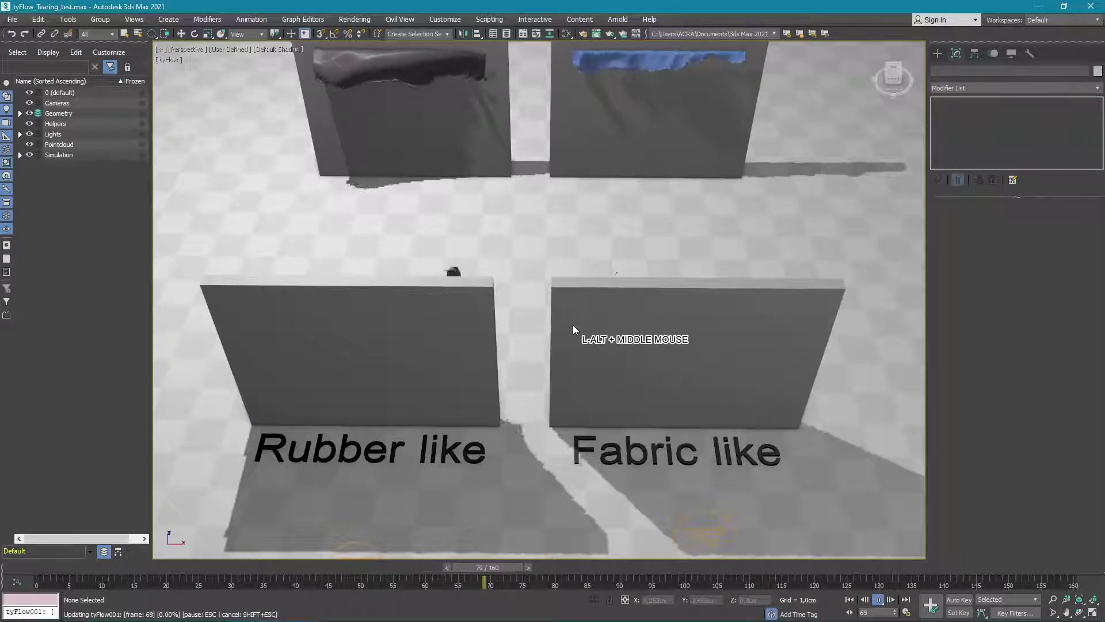
{"action": "middle_click_drag", "start_coordinate": [559, 341], "coordinate": [723, 340], "text": "alt"}
{"action": "middle_click_drag", "start_coordinate": [572, 255], "coordinate": [637, 279]}
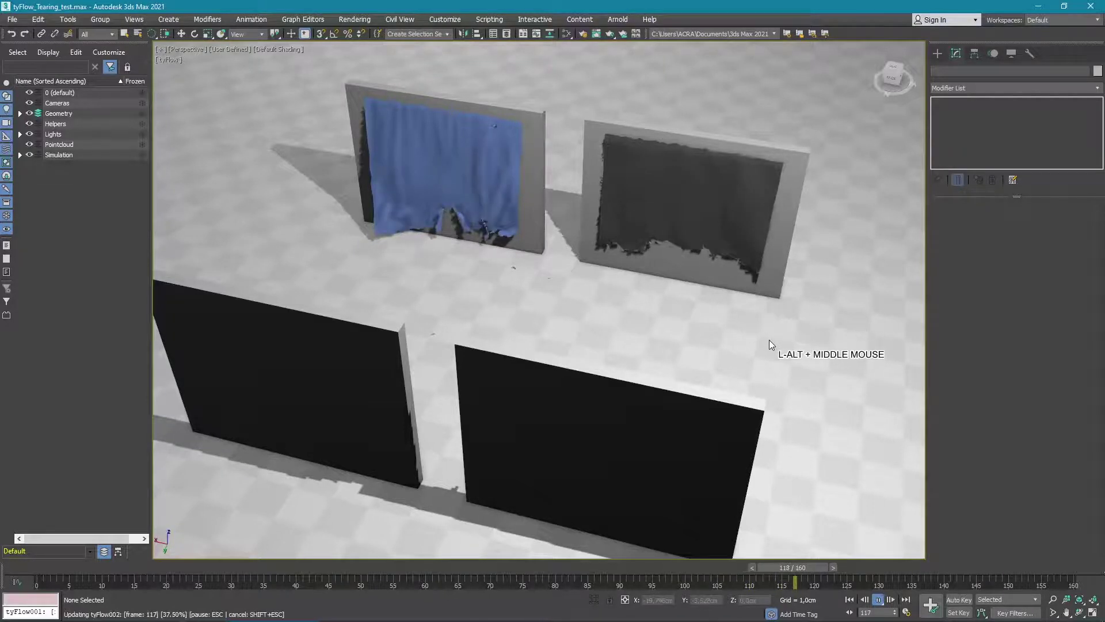
{"action": "left_click", "coordinate": [879, 601]}
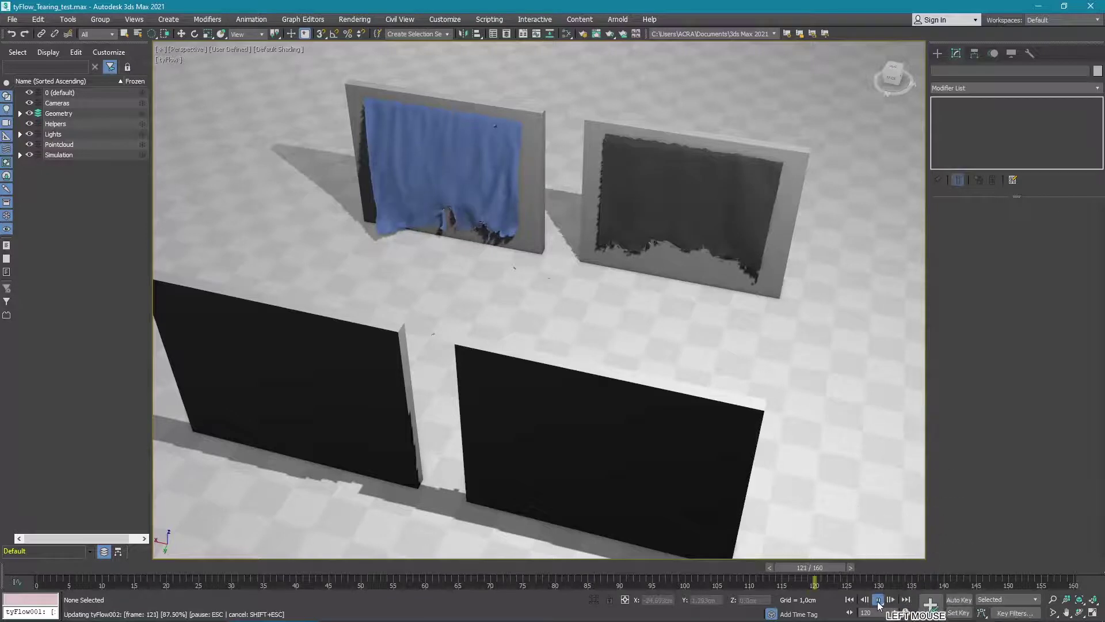
{"action": "left_click", "coordinate": [855, 456]}
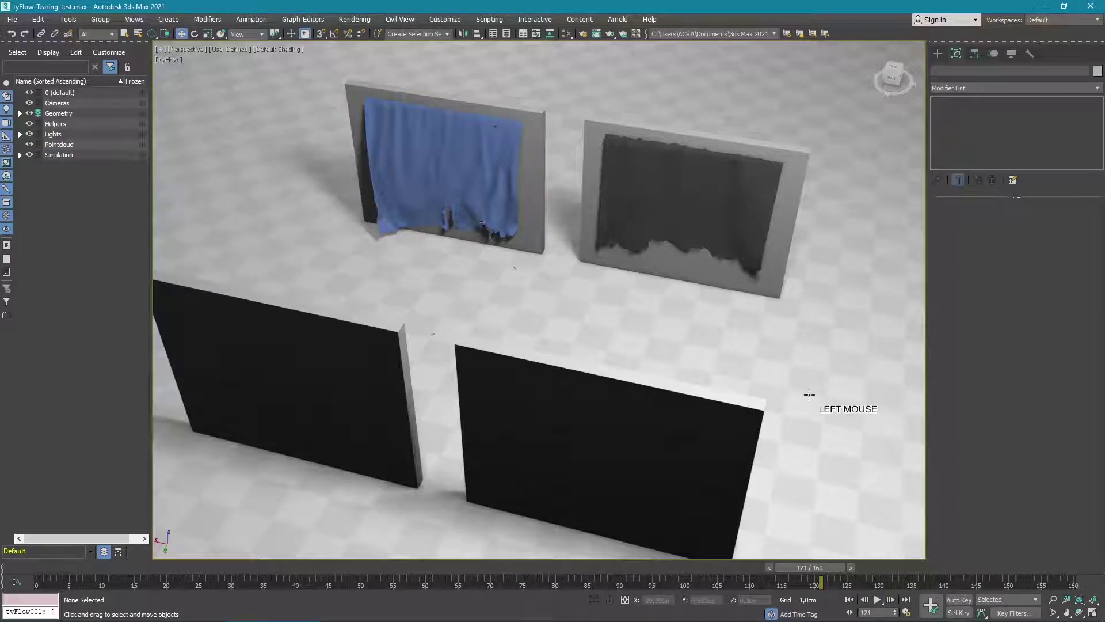
- Go back to frame 0 and replay the full simulation in a loop, examining both torn sheets up close
{"action": "left_click", "coordinate": [850, 599]}
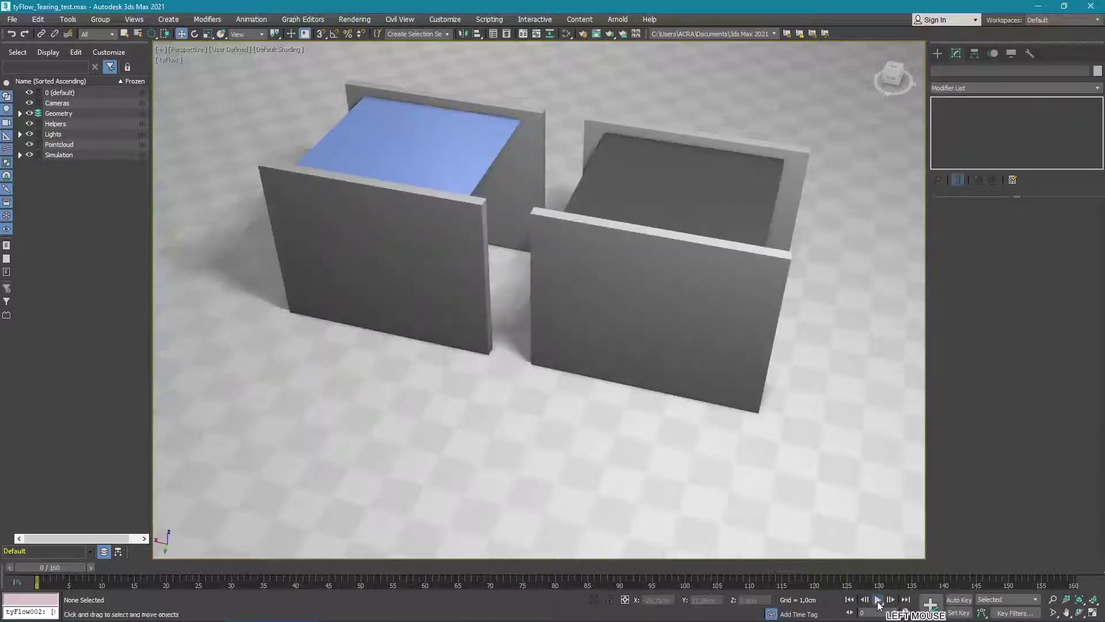
{"action": "key", "text": "/"}
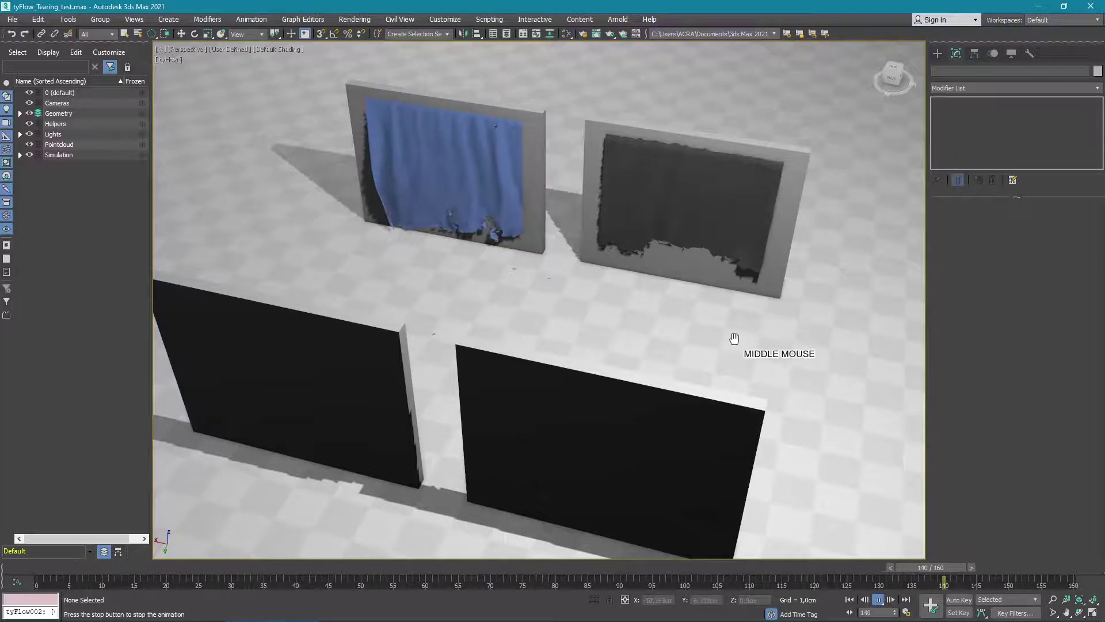
{"action": "middle_click_drag", "start_coordinate": [733, 341], "coordinate": [782, 313]}
{"action": "scroll", "coordinate": [675, 236], "scroll_direction": "up", "scroll_amount": 5}
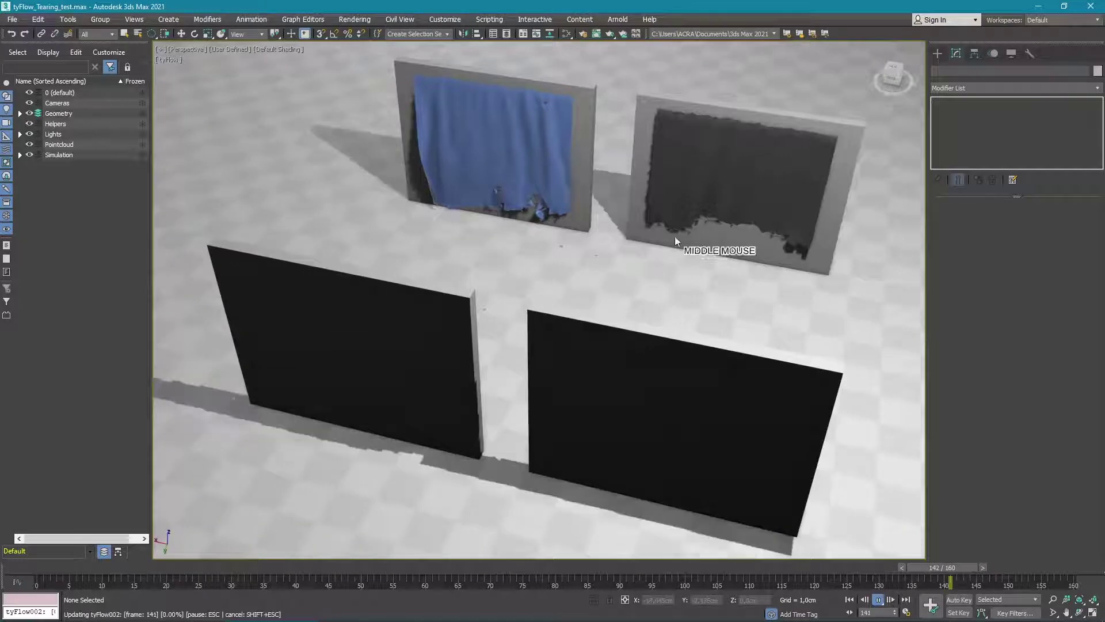
{"action": "middle_click_drag", "start_coordinate": [669, 292], "coordinate": [638, 371]}
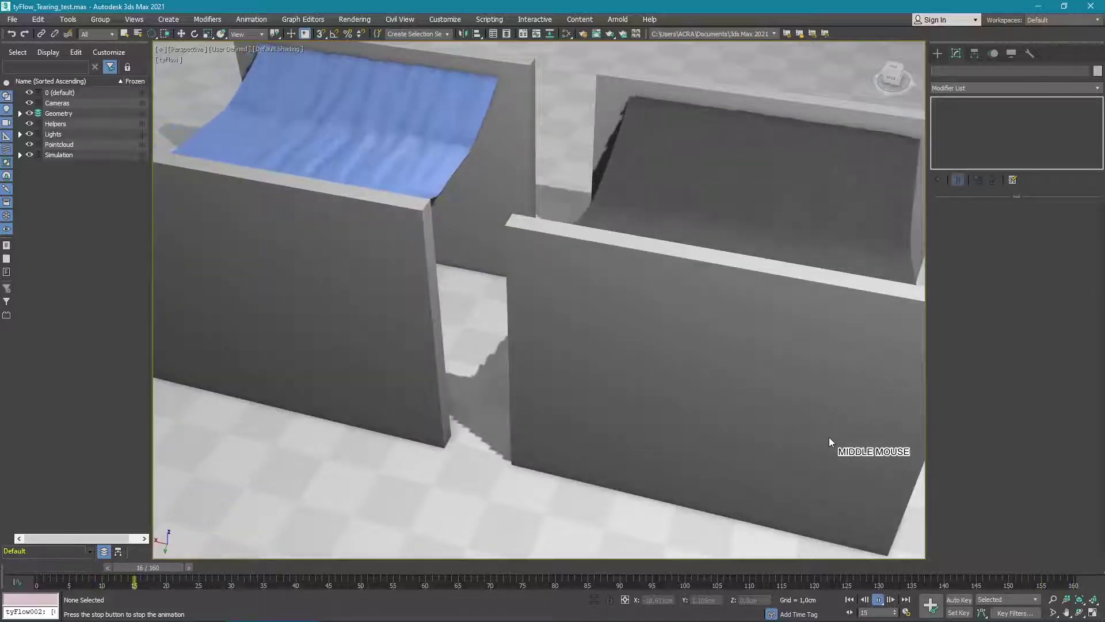
{"action": "scroll", "coordinate": [829, 437], "scroll_direction": "down", "scroll_amount": 10}
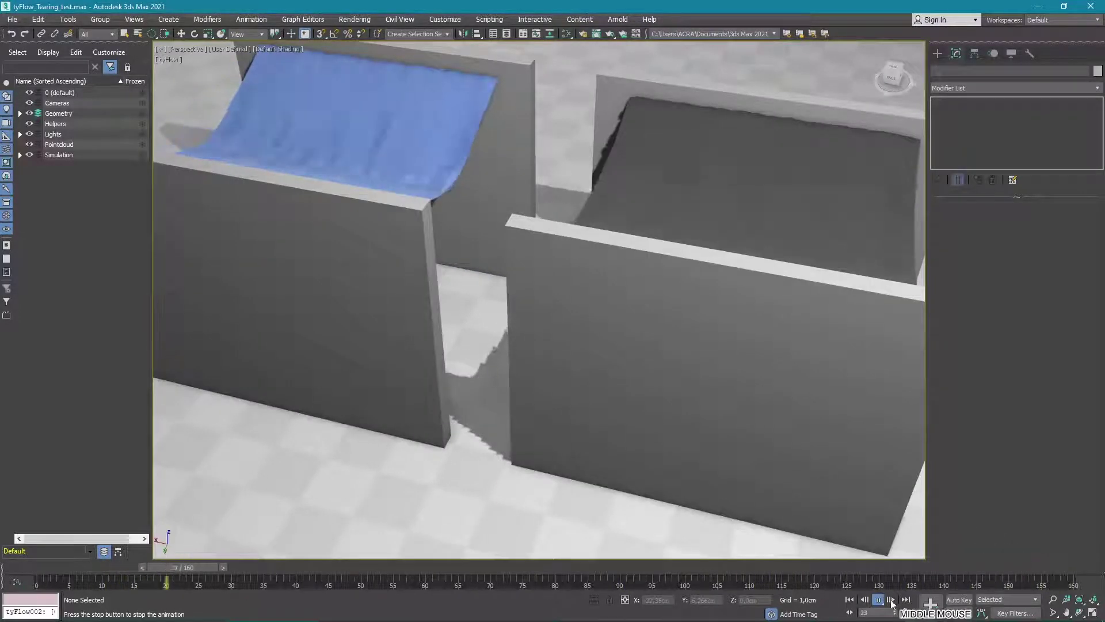
- Set the animation playback speed to 1/4x with real-time looping, and replay both simulations from frame 0
{"action": "left_click", "coordinate": [879, 599]}
{"action": "right_click", "coordinate": [883, 601]}
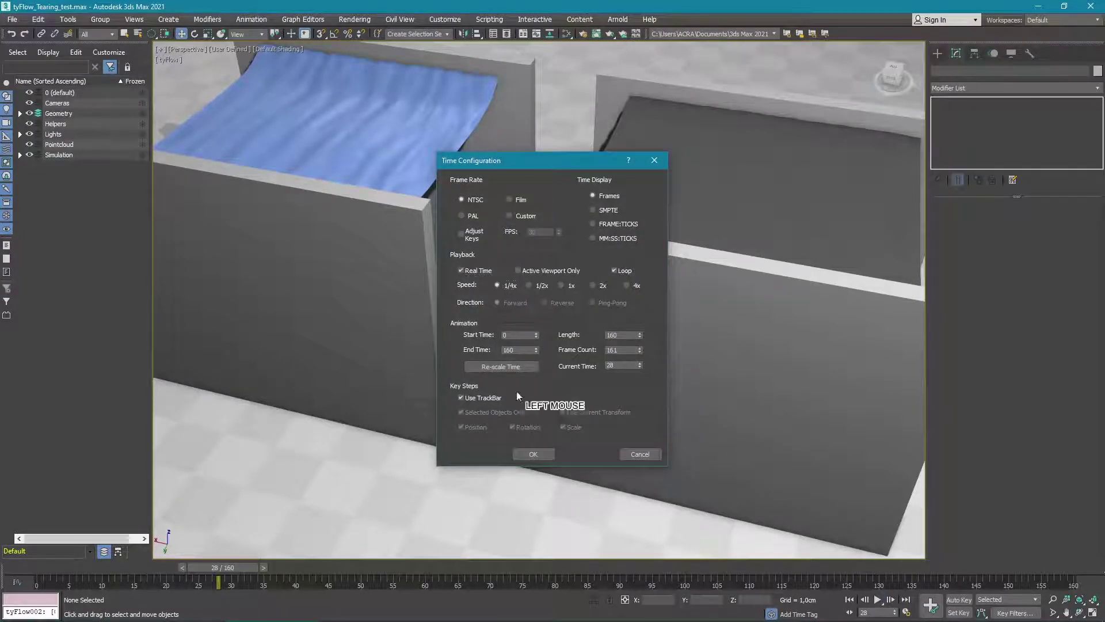
{"action": "left_click", "coordinate": [533, 454]}
{"action": "left_click", "coordinate": [879, 601]}
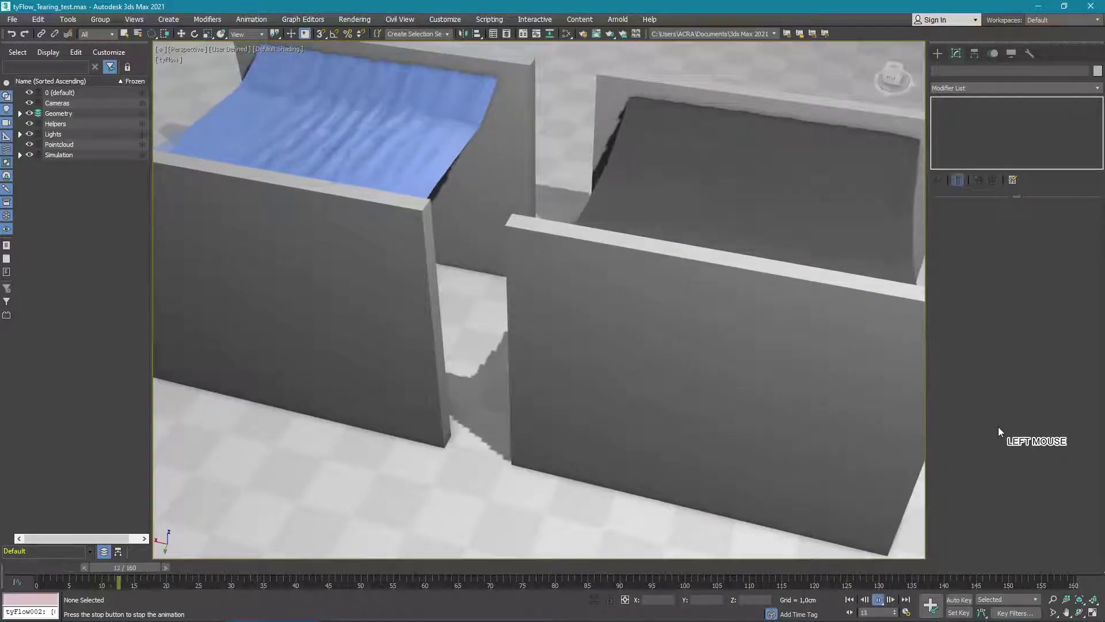
{"action": "left_click", "coordinate": [855, 597]}
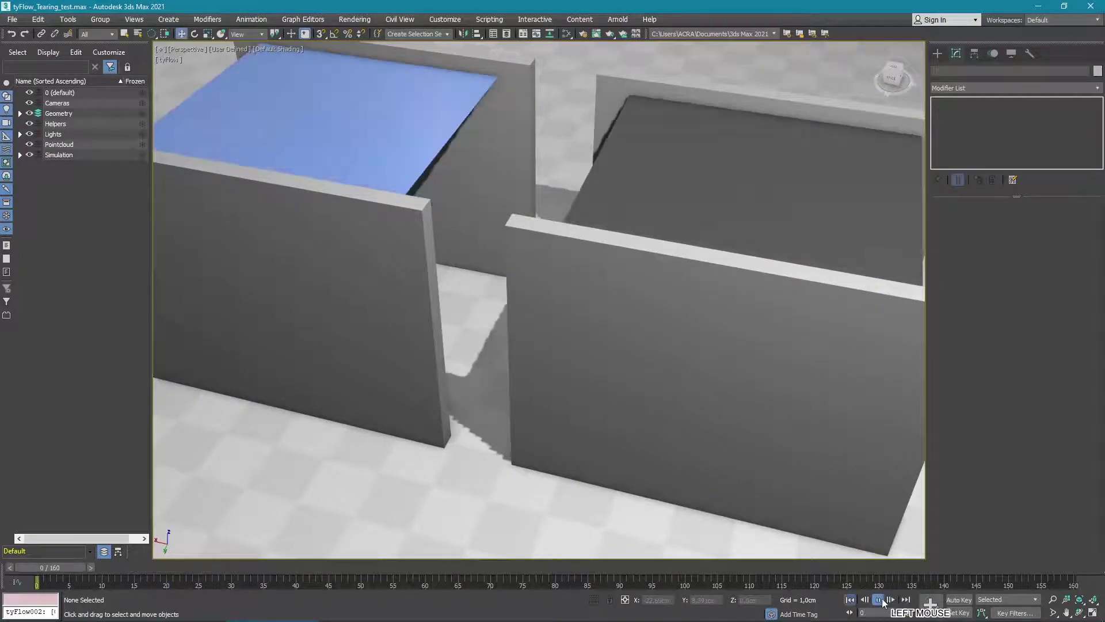
{"action": "left_click", "coordinate": [878, 600]}
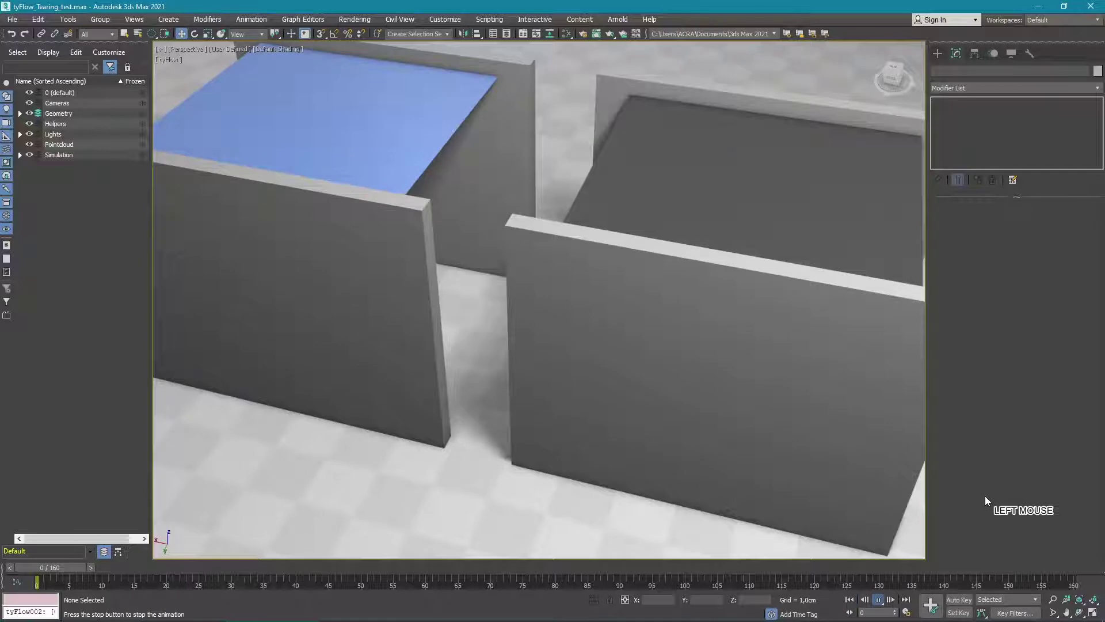